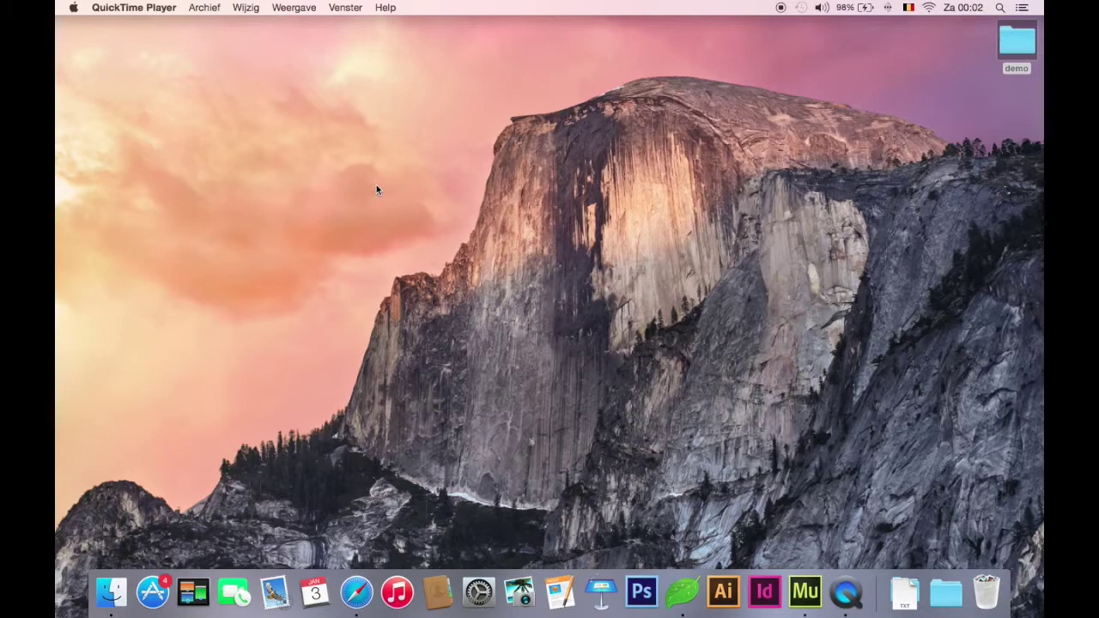
Switch to Adobe Muse and open the Home page to inspect its shelf heading and cart image.
{"action": "left_click", "coordinate": [807, 573]}
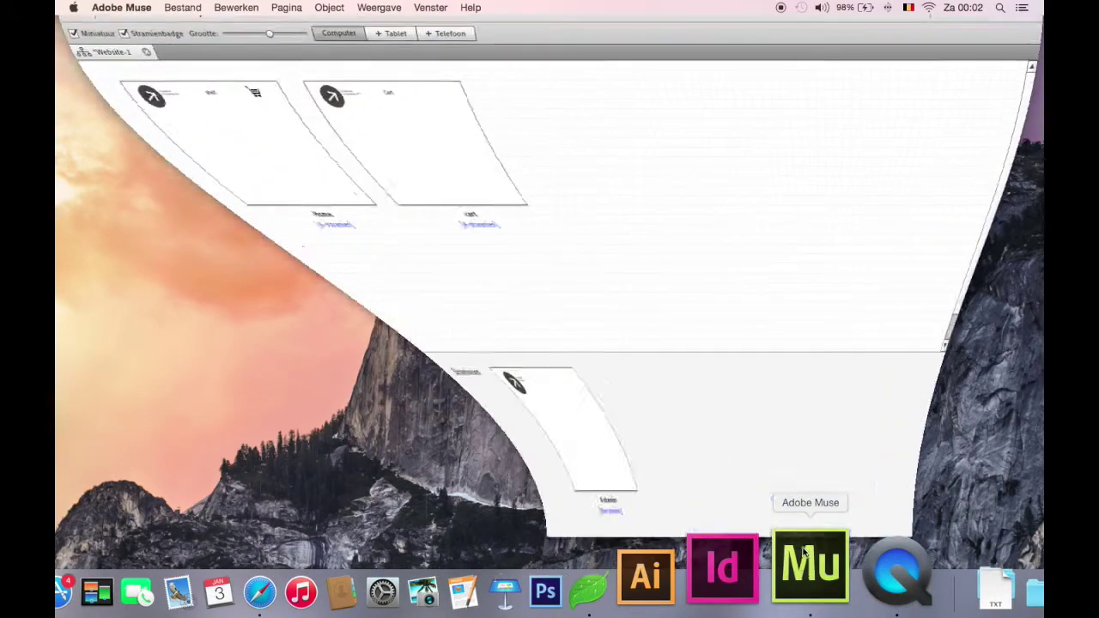
{"action": "left_click", "coordinate": [340, 123]}
{"action": "left_click", "coordinate": [247, 219]}
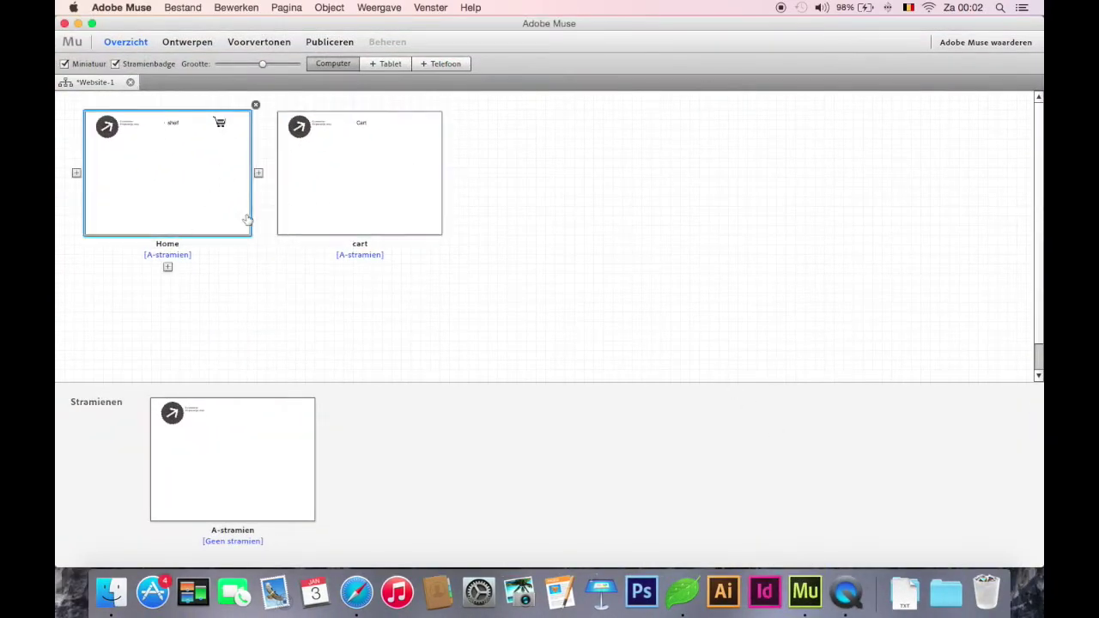
{"action": "left_click", "coordinate": [287, 241]}
{"action": "left_click", "coordinate": [250, 233]}
{"action": "left_click", "coordinate": [188, 103]}
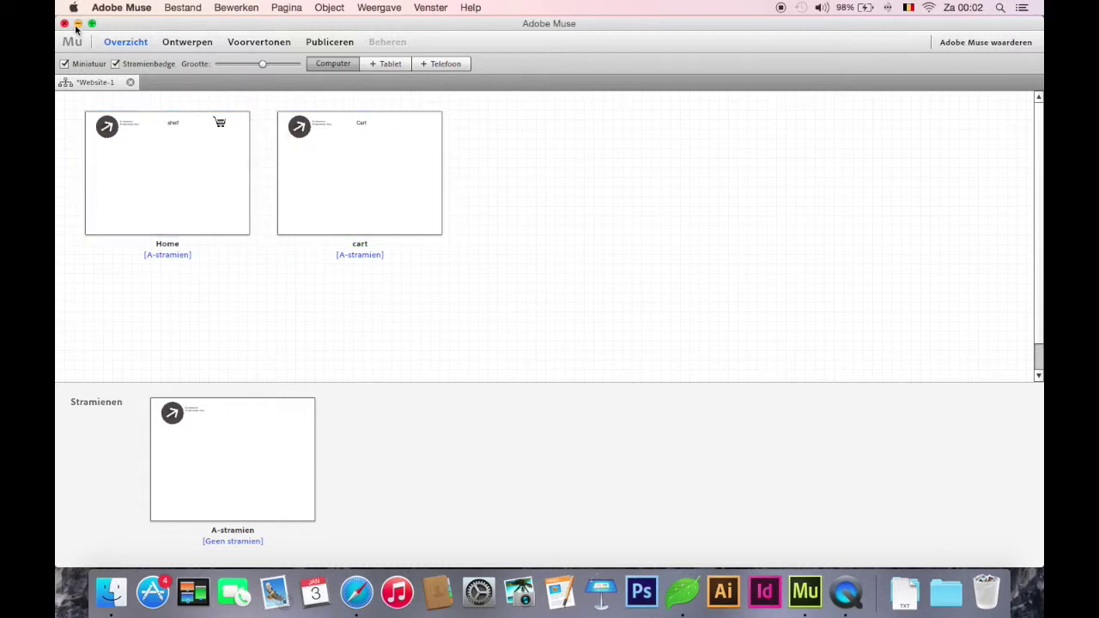
{"action": "double_click", "coordinate": [147, 142]}
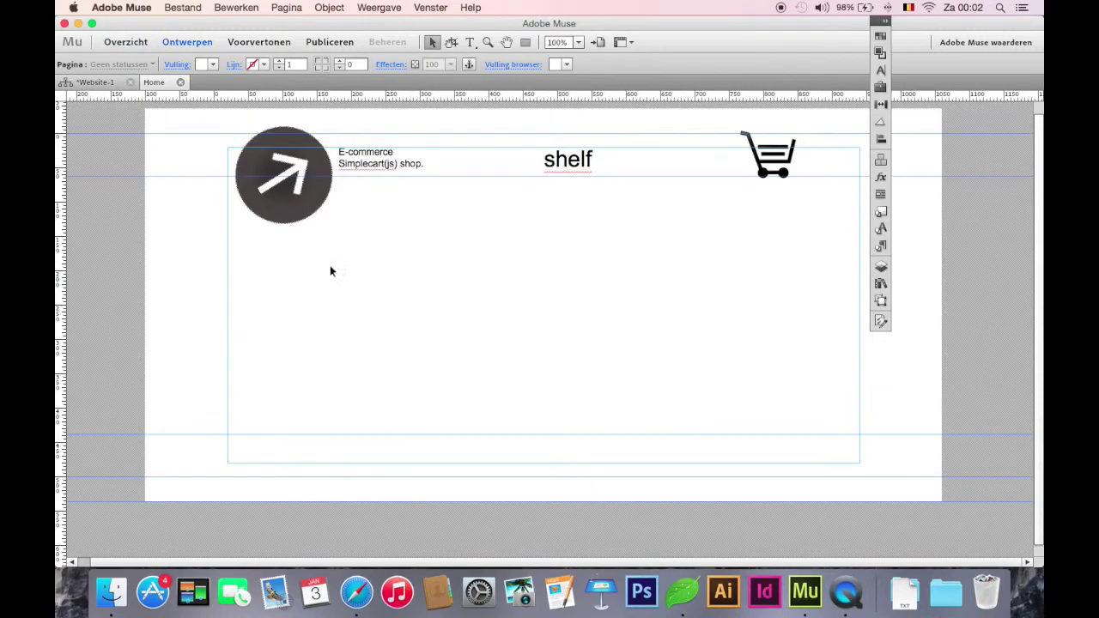
{"action": "left_click_drag", "start_coordinate": [225, 249], "coordinate": [598, 287]}
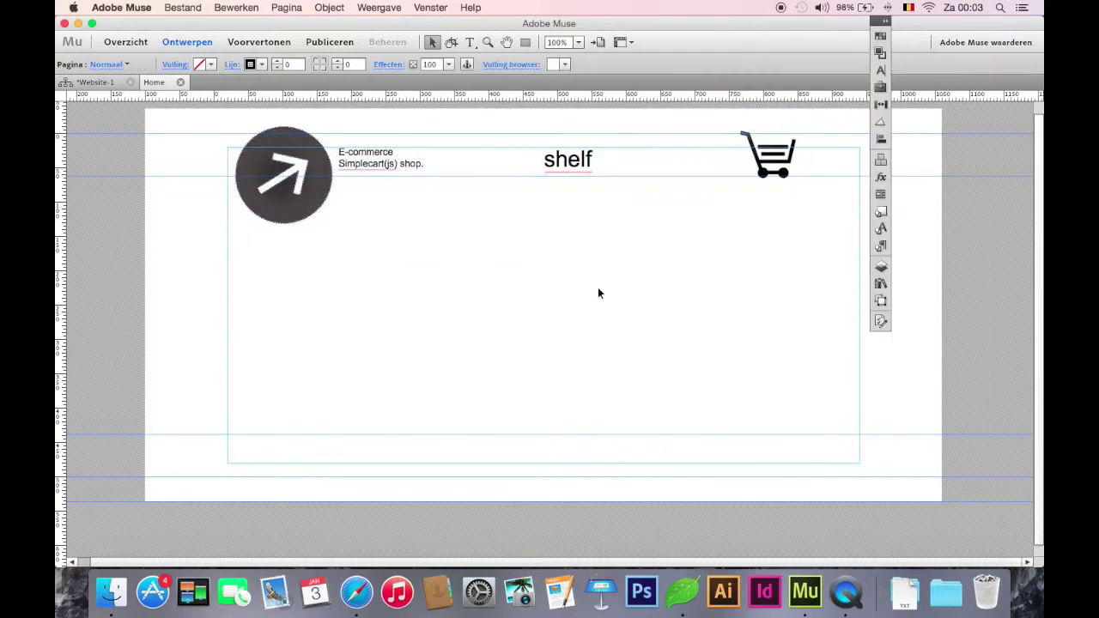
{"action": "left_click", "coordinate": [606, 162]}
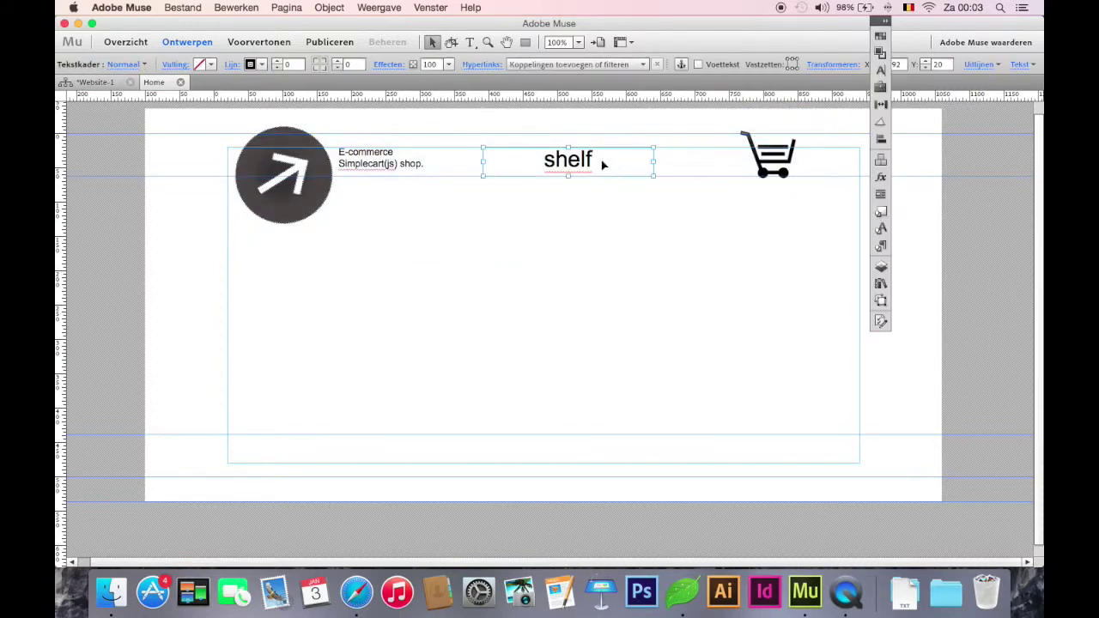
{"action": "left_click", "coordinate": [744, 164]}
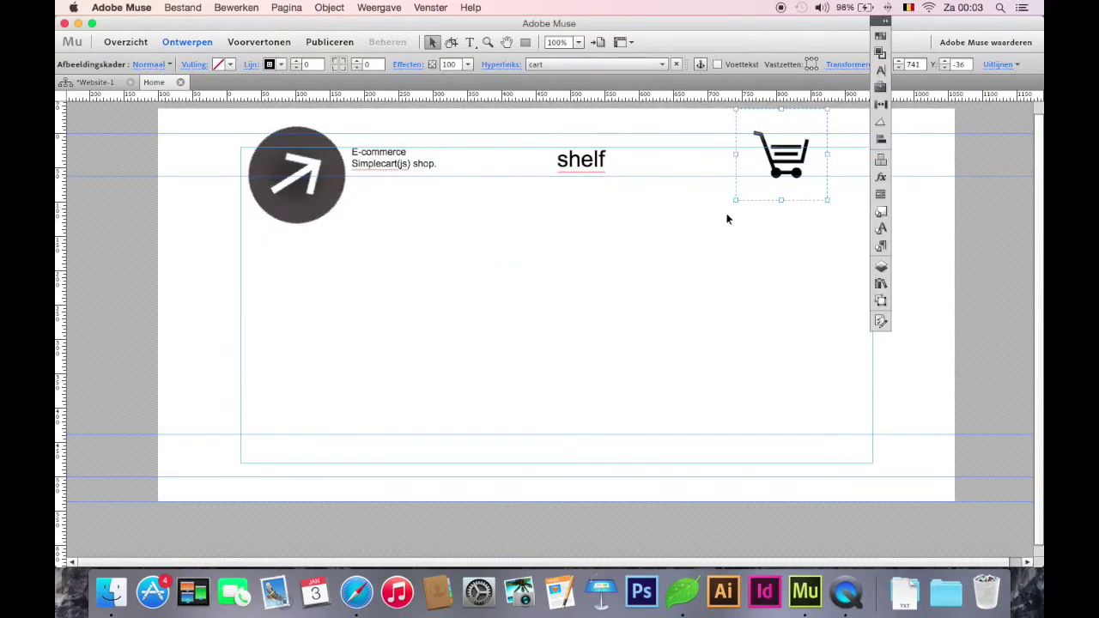
Open the cart page to view its layout, and close both the cart and Home pages.
{"action": "left_click", "coordinate": [69, 83]}
{"action": "double_click", "coordinate": [295, 170]}
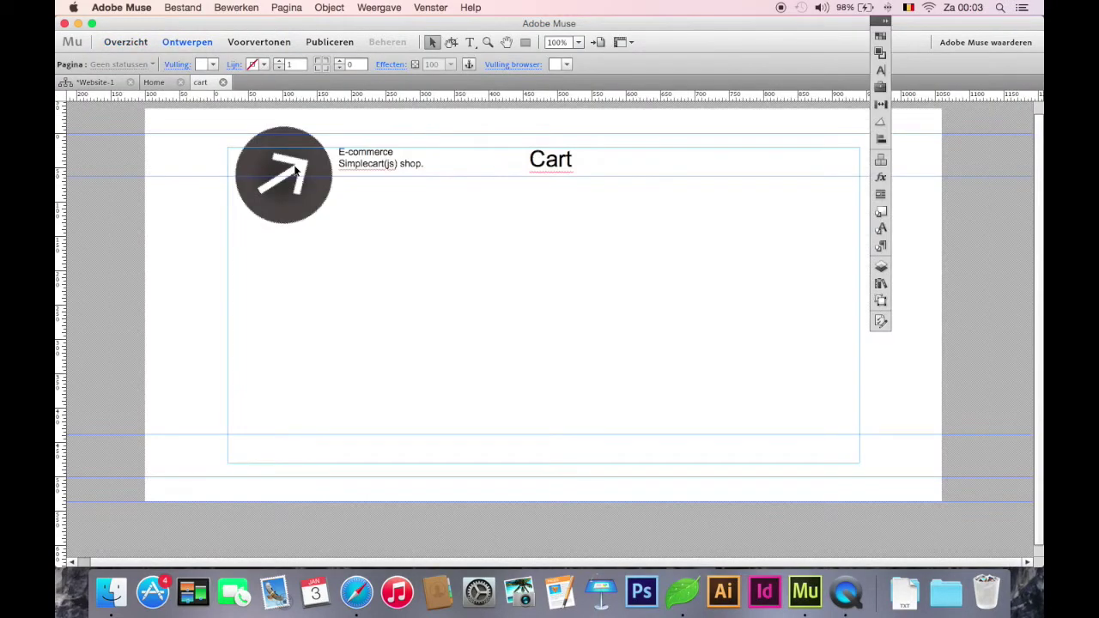
{"action": "left_click", "coordinate": [224, 82]}
{"action": "left_click", "coordinate": [180, 81]}
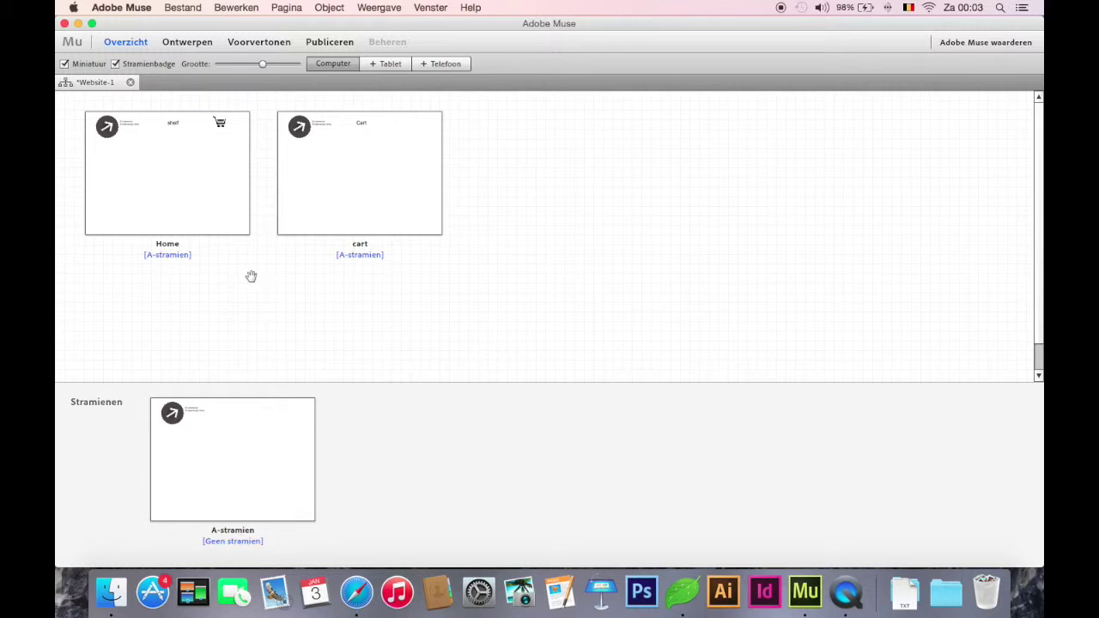
Switch to Safari to view the simpleCart(js) website.
{"action": "mouse_move", "coordinate": [245, 272]}
{"action": "mouse_move", "coordinate": [275, 228]}
{"action": "mouse_move", "coordinate": [254, 172]}
{"action": "left_click", "coordinate": [352, 562]}
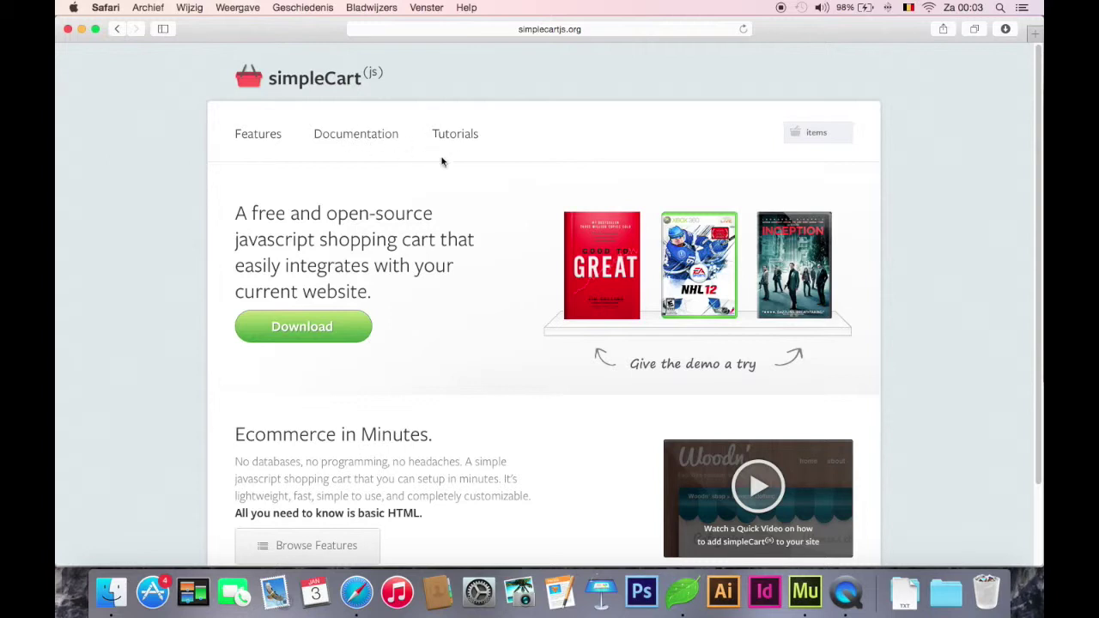
Return to Adobe Muse and open the A-stramien master's page properties at the HTML for <head> field.
{"action": "left_click", "coordinate": [798, 563]}
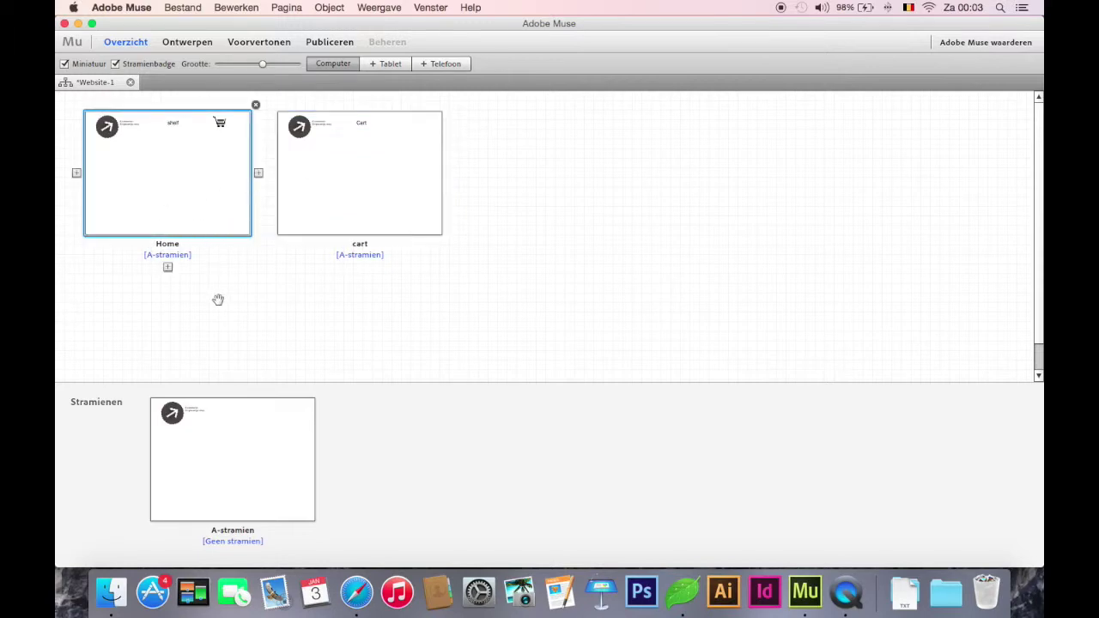
{"action": "right_click", "coordinate": [232, 461]}
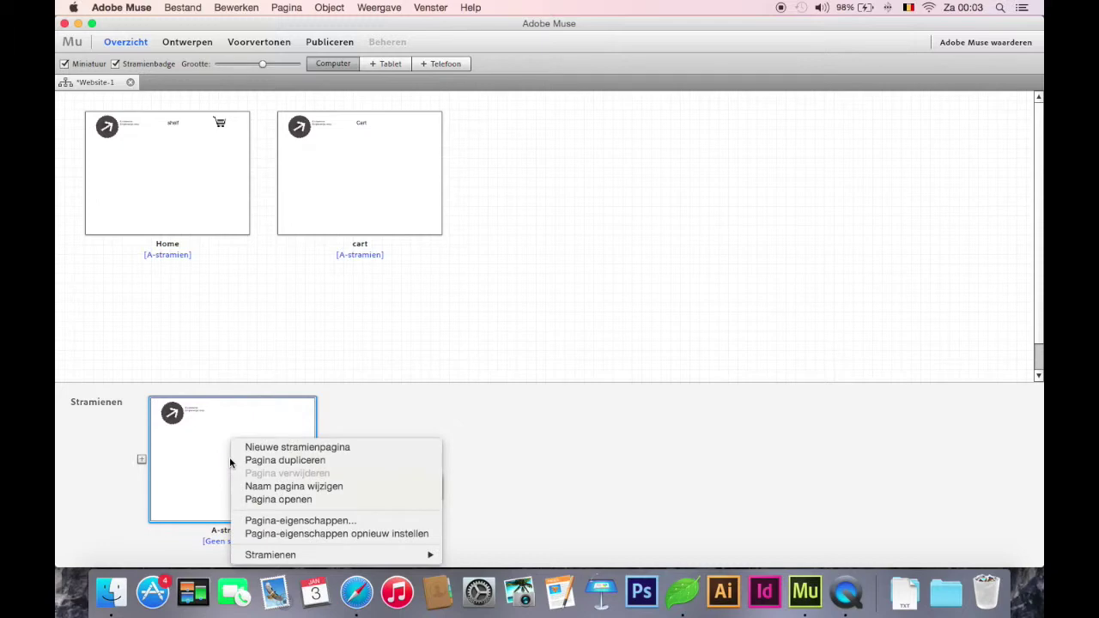
{"action": "left_click", "coordinate": [278, 521]}
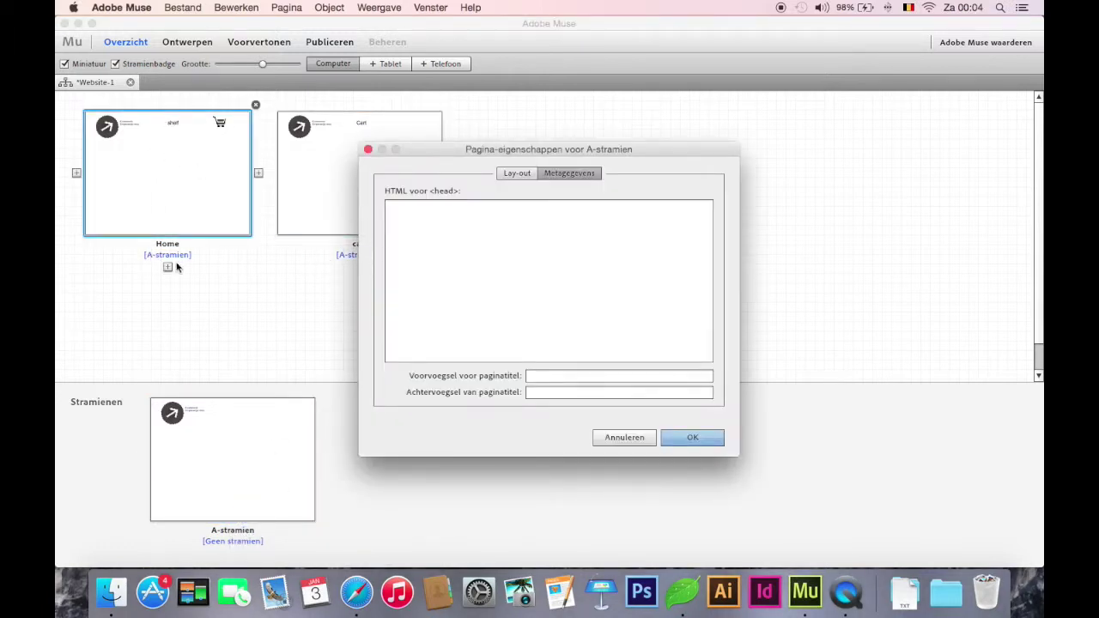
{"action": "left_click", "coordinate": [459, 250]}
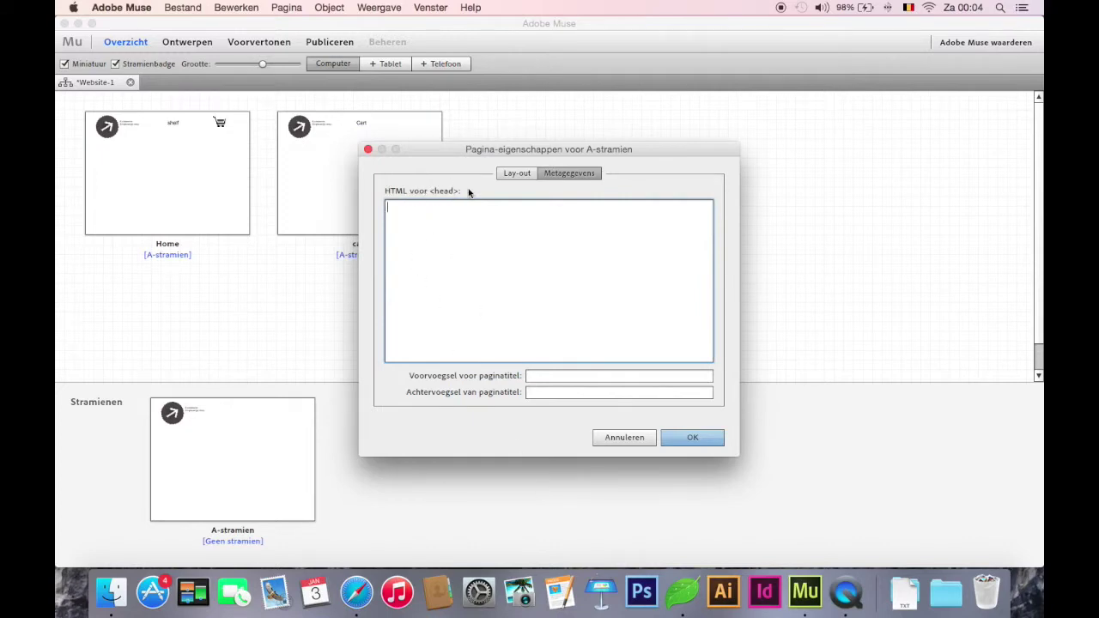
Copy the simpleCart.js script and PayPal checkout code from Coda into the A-stramien master's head HTML and apply it.
{"action": "left_click", "coordinate": [681, 573]}
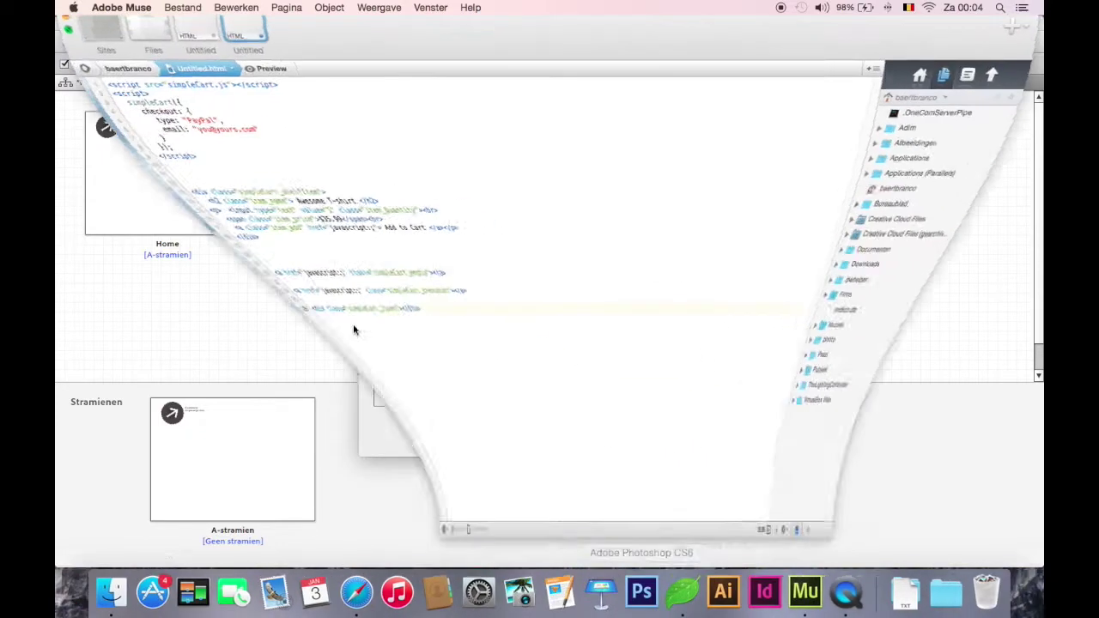
{"action": "left_click_drag", "start_coordinate": [128, 183], "coordinate": [60, 101]}
{"action": "key", "text": "super+c"}
{"action": "left_click", "coordinate": [822, 577]}
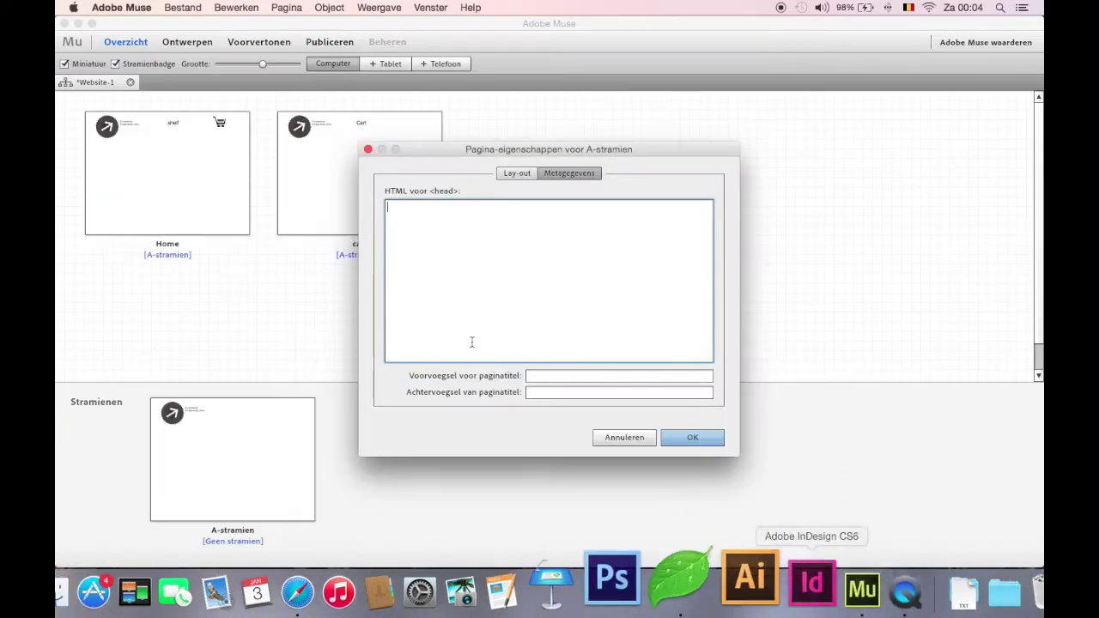
{"action": "key", "text": "super+v"}
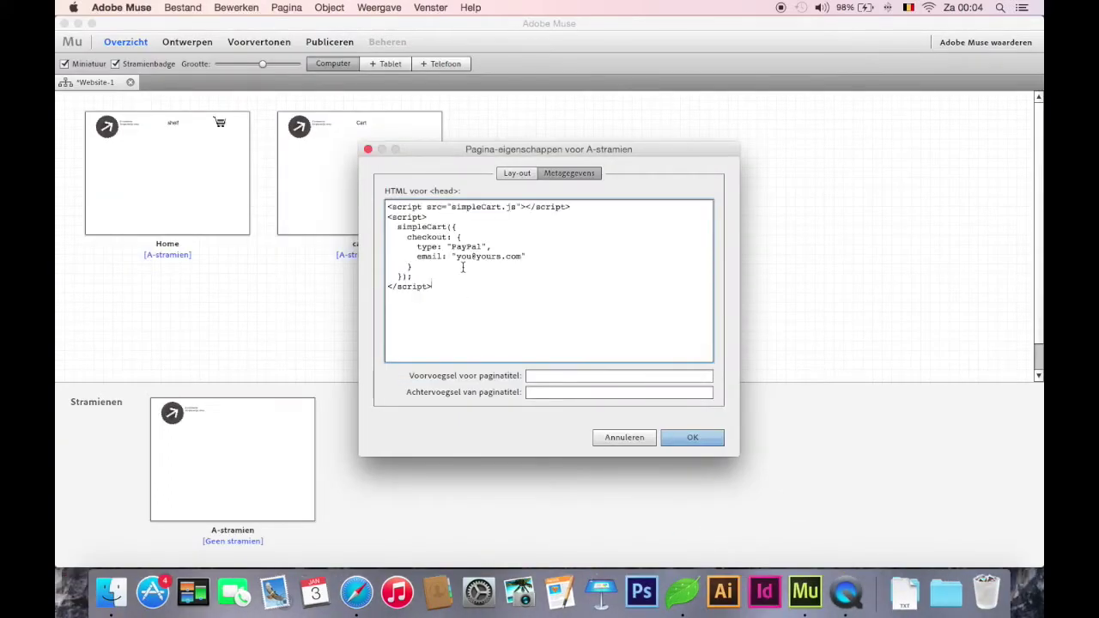
{"action": "left_click_drag", "start_coordinate": [388, 207], "coordinate": [449, 209]}
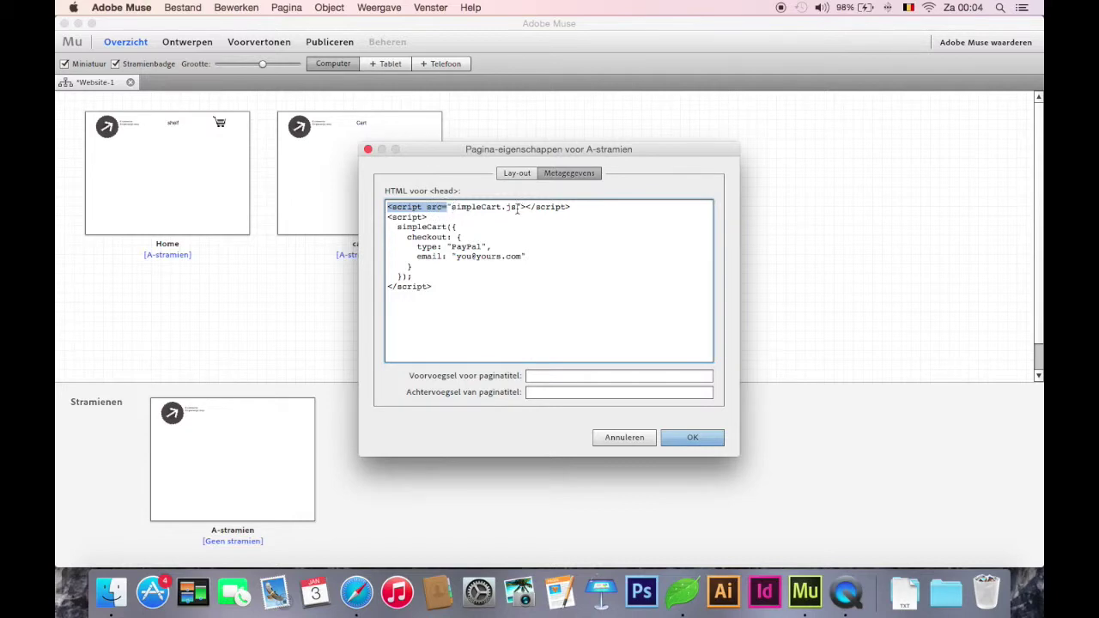
{"action": "left_click_drag", "start_coordinate": [397, 227], "coordinate": [453, 228]}
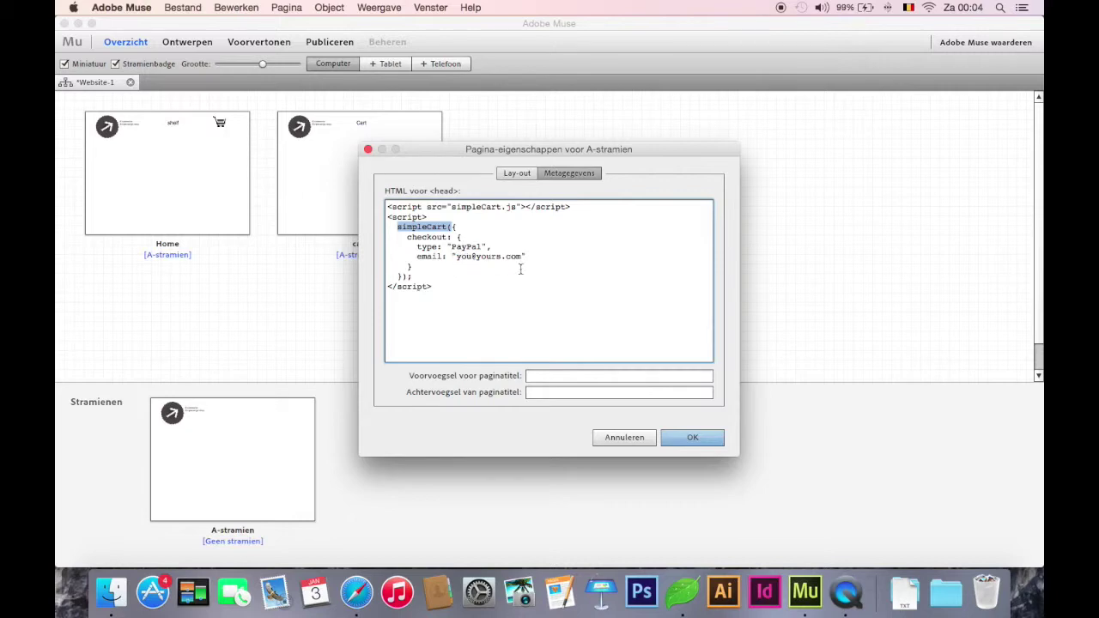
{"action": "left_click", "coordinate": [703, 438]}
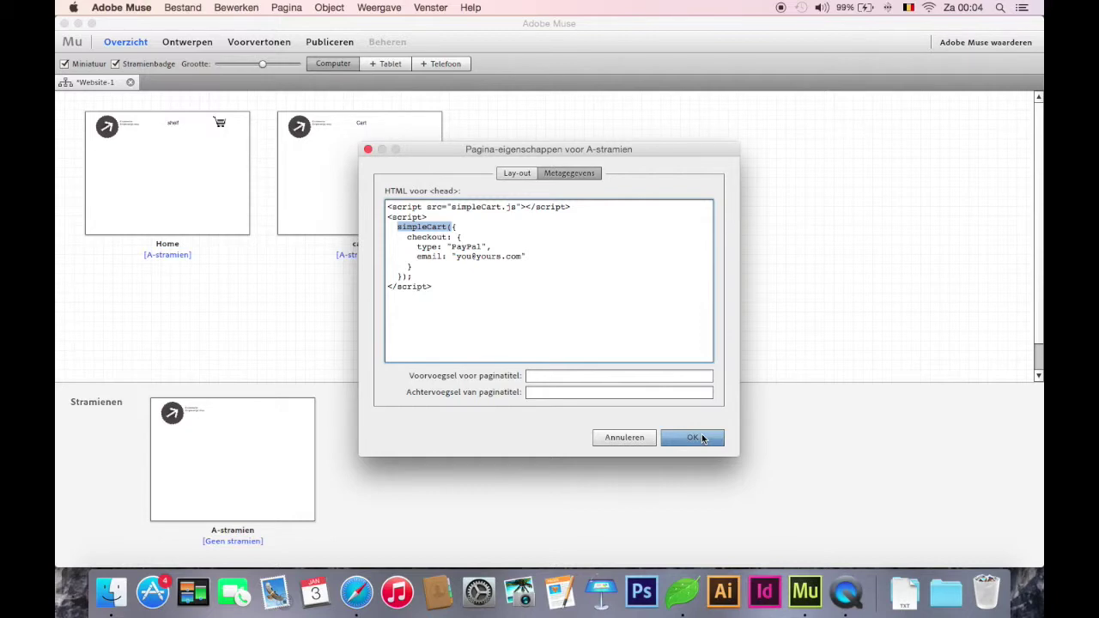
Open the Home page, start inserting an HTML object, and allow Adobe Muse to accept incoming network connections.
{"action": "left_click", "coordinate": [198, 211]}
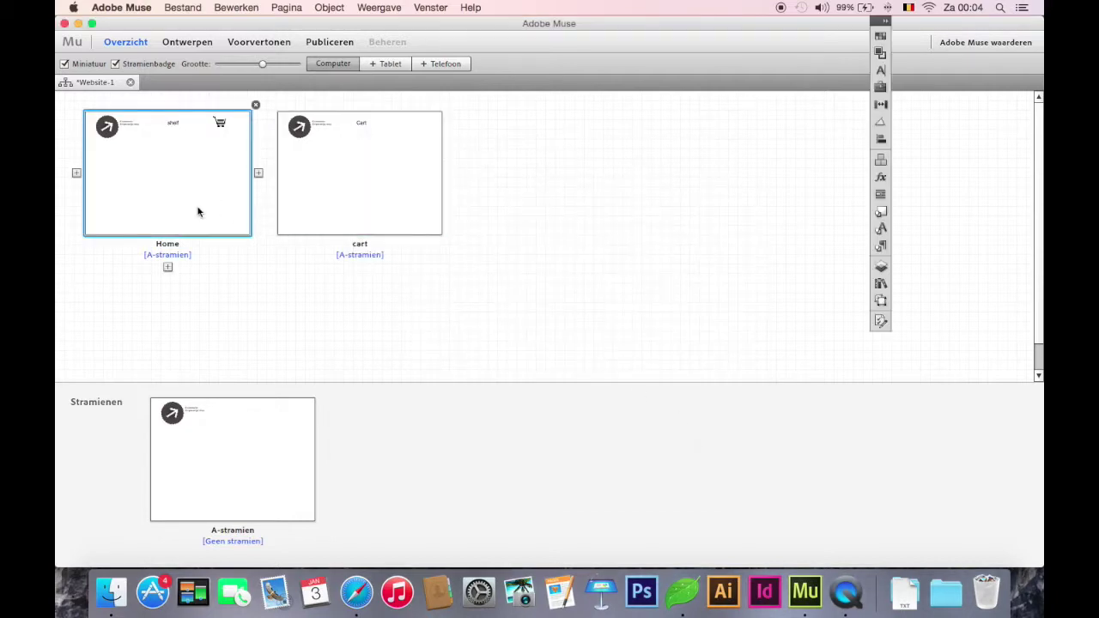
{"action": "double_click", "coordinate": [198, 211]}
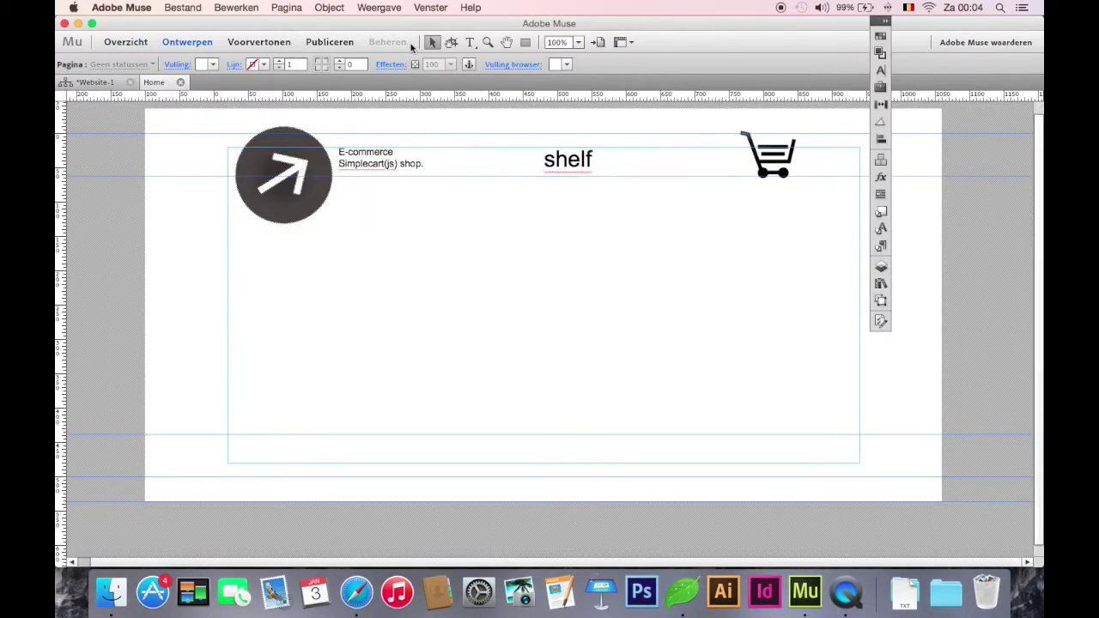
{"action": "left_click", "coordinate": [338, 8]}
{"action": "left_click", "coordinate": [325, 7]}
{"action": "left_click", "coordinate": [326, 8]}
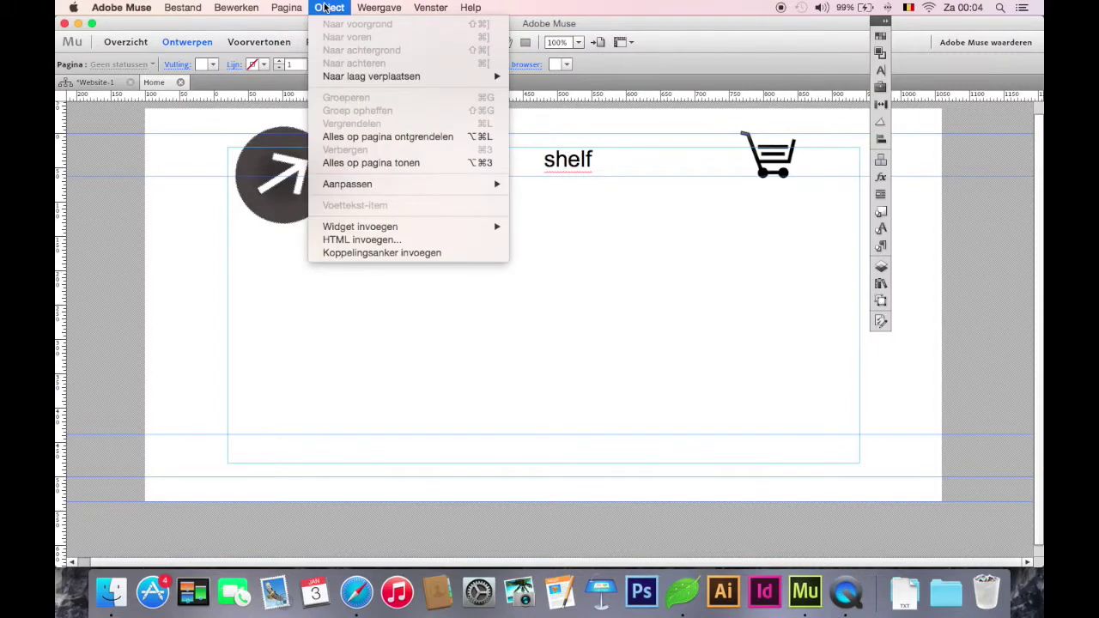
{"action": "left_click", "coordinate": [332, 242]}
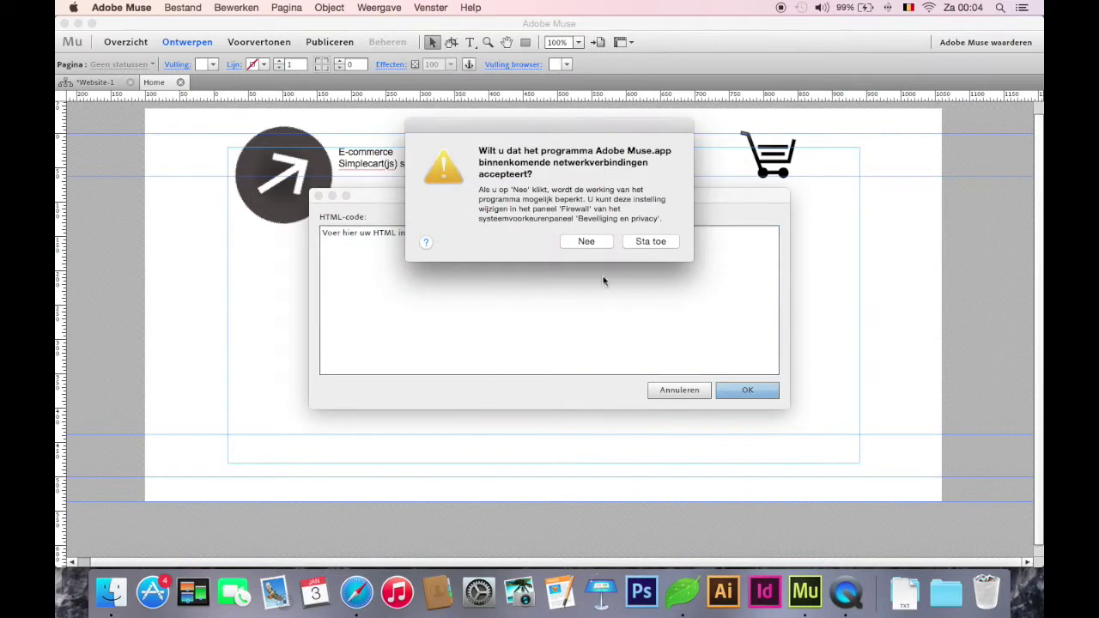
{"action": "left_click", "coordinate": [642, 242]}
Insert the simpleCart_shelfItem "Awesome T-shirt" code from Coda as the HTML object and place it below the Home page header.
{"action": "left_click", "coordinate": [683, 591]}
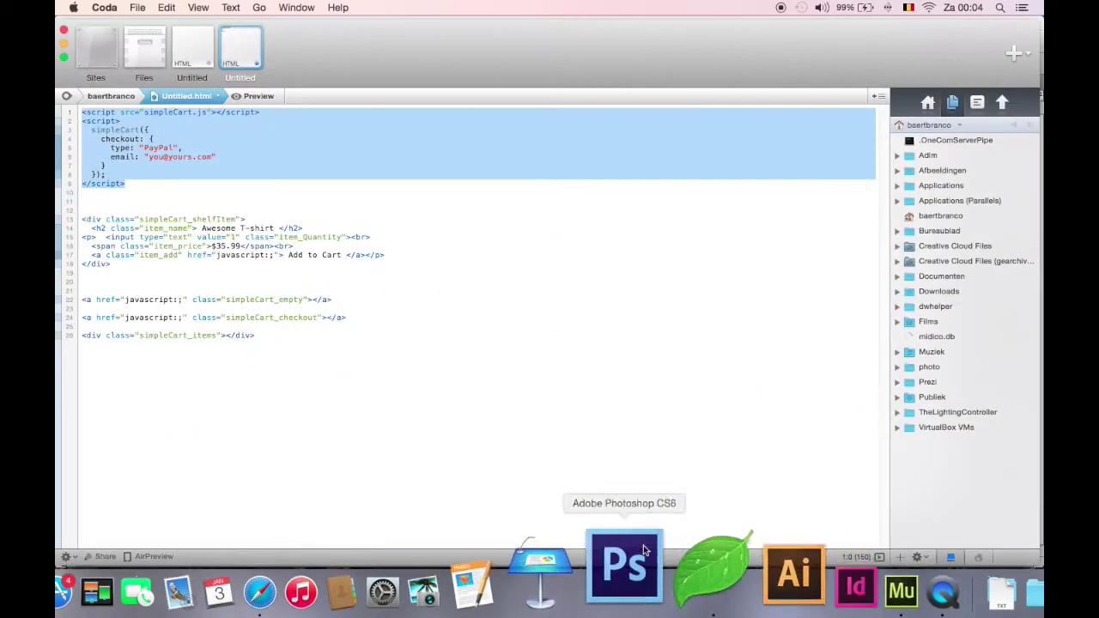
{"action": "left_click_drag", "start_coordinate": [121, 265], "coordinate": [71, 222]}
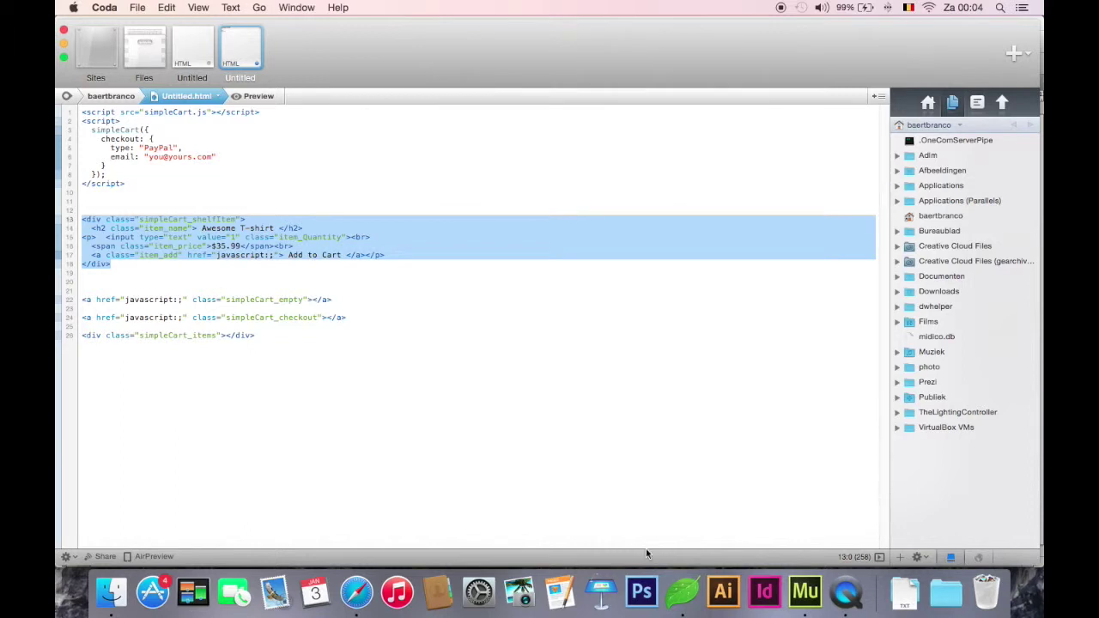
{"action": "left_click", "coordinate": [803, 584]}
{"action": "key", "text": "super+v"}
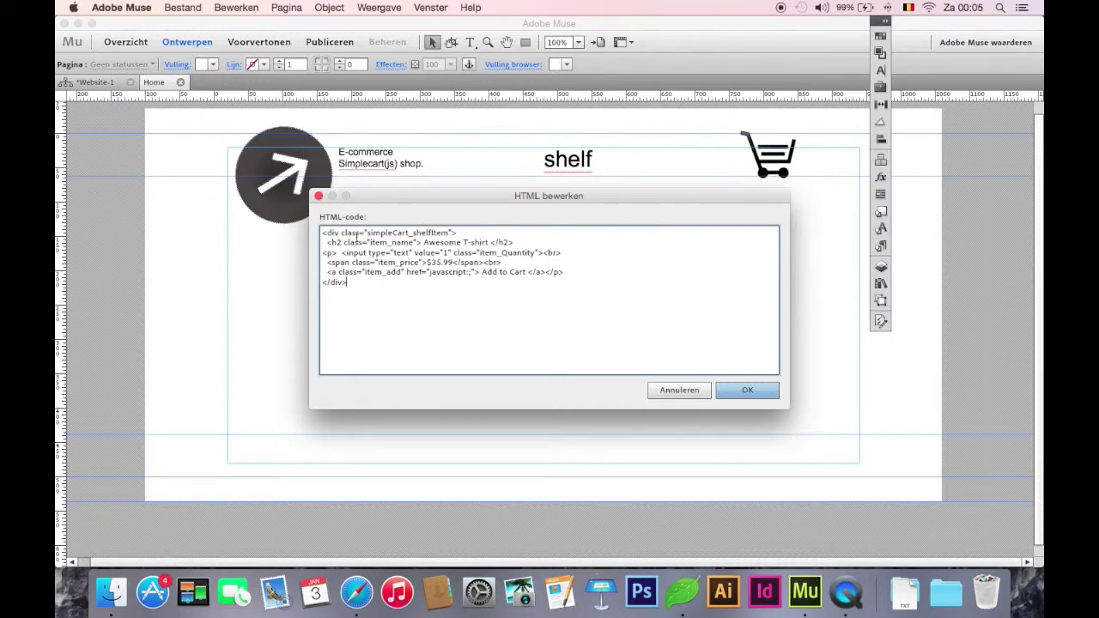
{"action": "left_click_drag", "start_coordinate": [423, 243], "coordinate": [483, 242]}
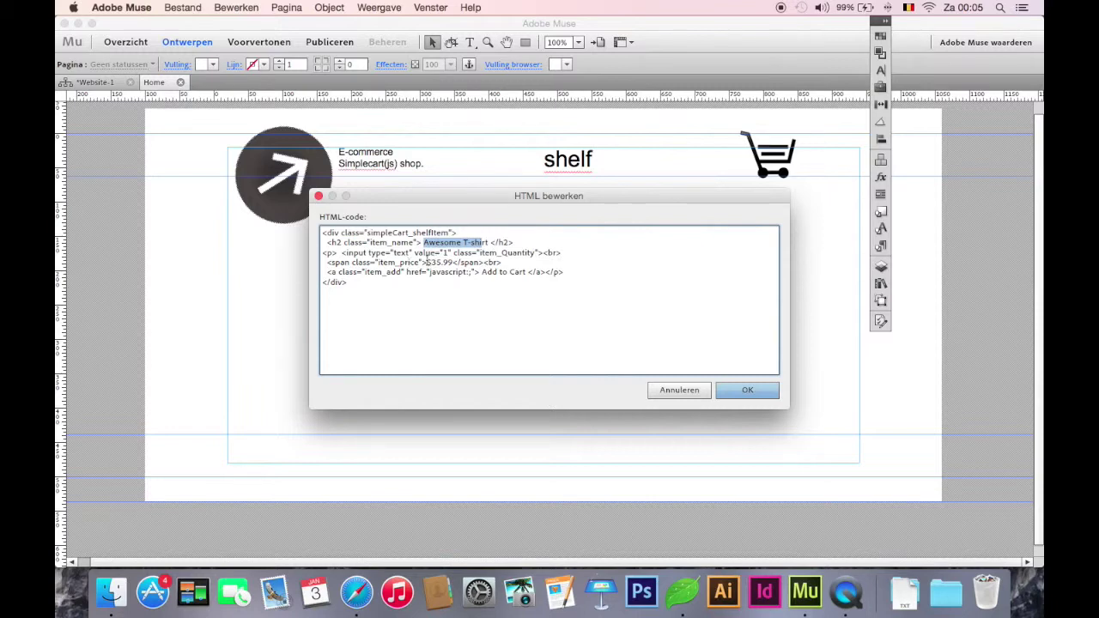
{"action": "left_click_drag", "start_coordinate": [427, 261], "coordinate": [464, 262]}
{"action": "left_click", "coordinate": [483, 277]}
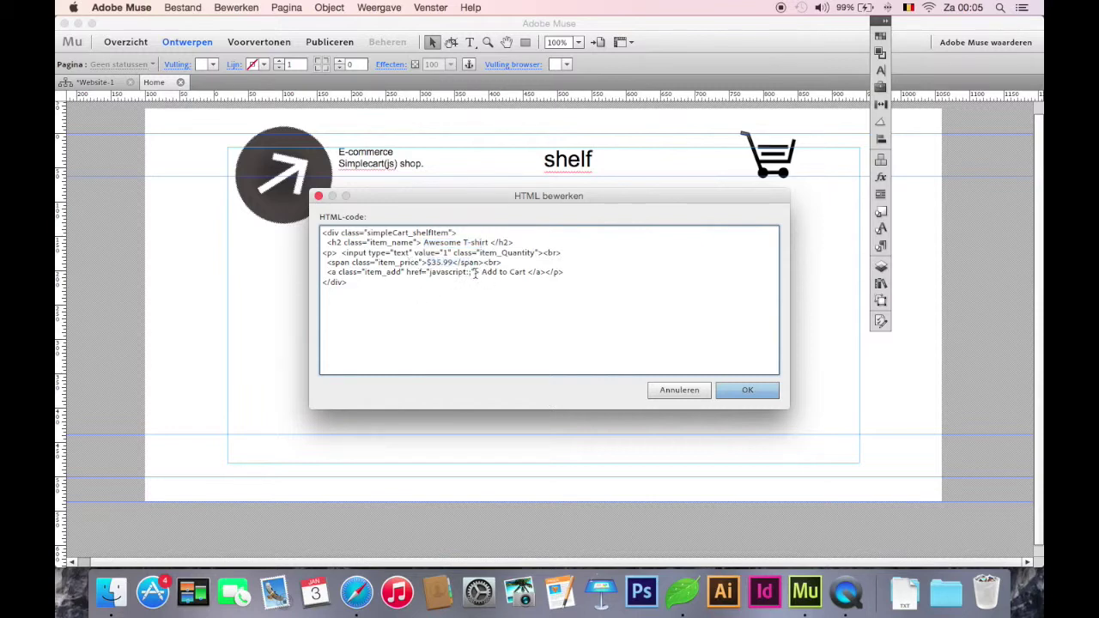
{"action": "left_click", "coordinate": [726, 391]}
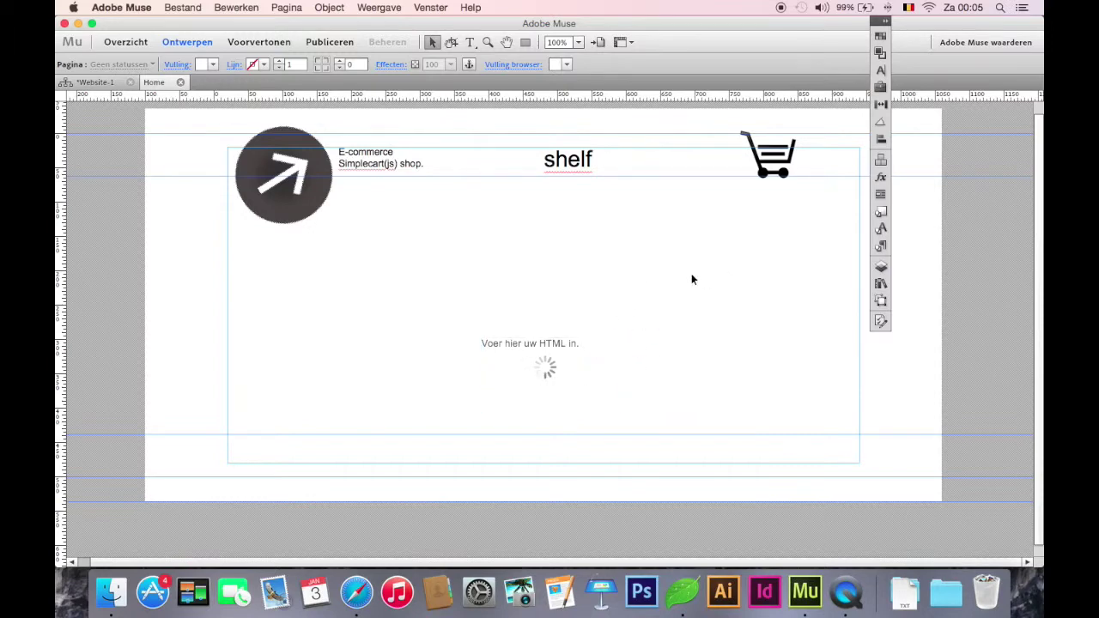
{"action": "left_click_drag", "start_coordinate": [540, 363], "coordinate": [439, 255]}
{"action": "left_click", "coordinate": [655, 273]}
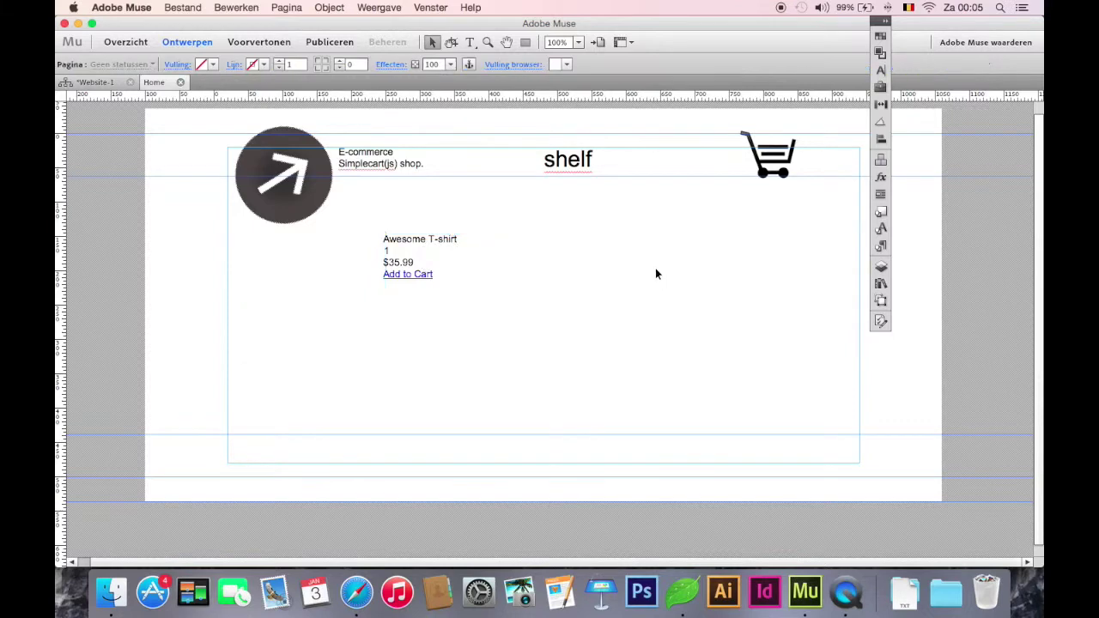
Open the cart page for design and start inserting an HTML object.
{"action": "left_click", "coordinate": [89, 82]}
{"action": "double_click", "coordinate": [400, 172]}
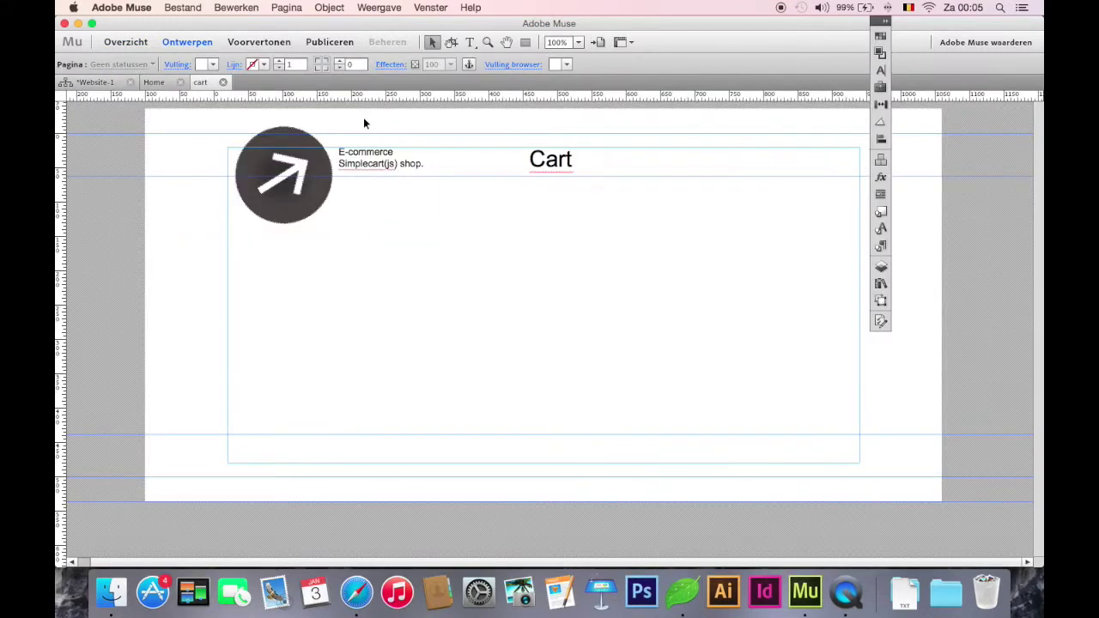
{"action": "left_click", "coordinate": [329, 7]}
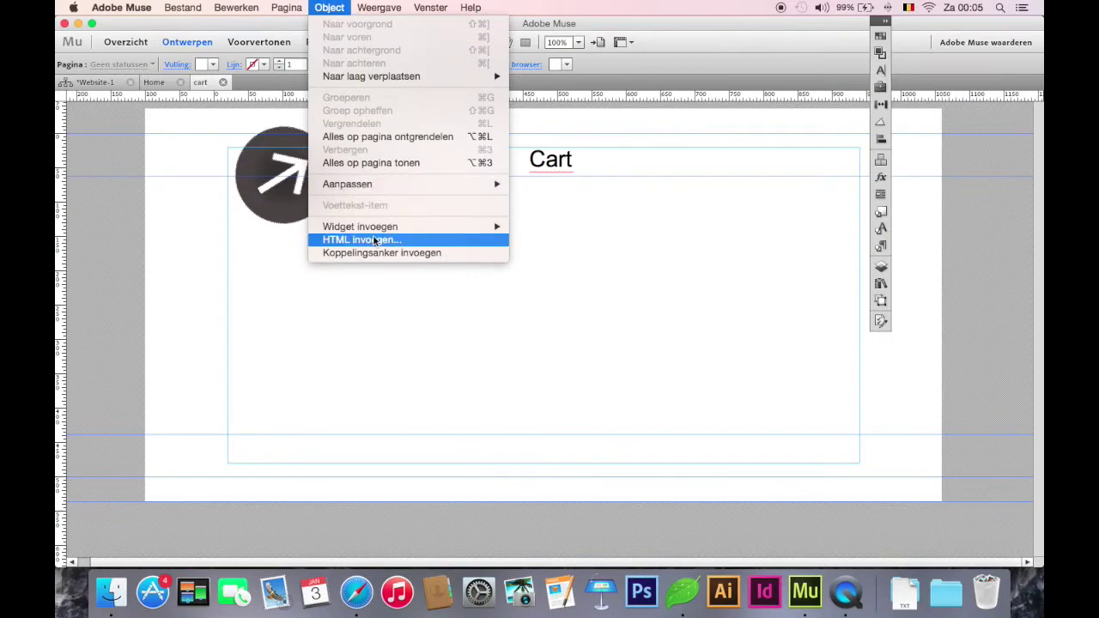
{"action": "left_click", "coordinate": [375, 241]}
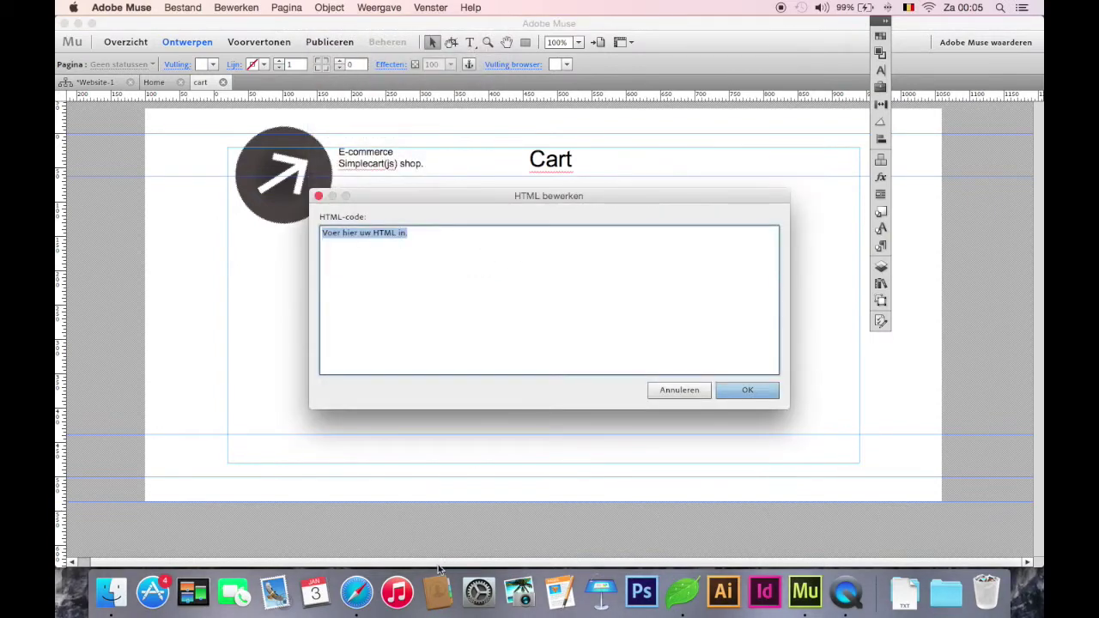
Copy the simpleCart_items div from Coda into the cart page's HTML object code in Adobe Muse.
{"action": "left_click", "coordinate": [686, 570]}
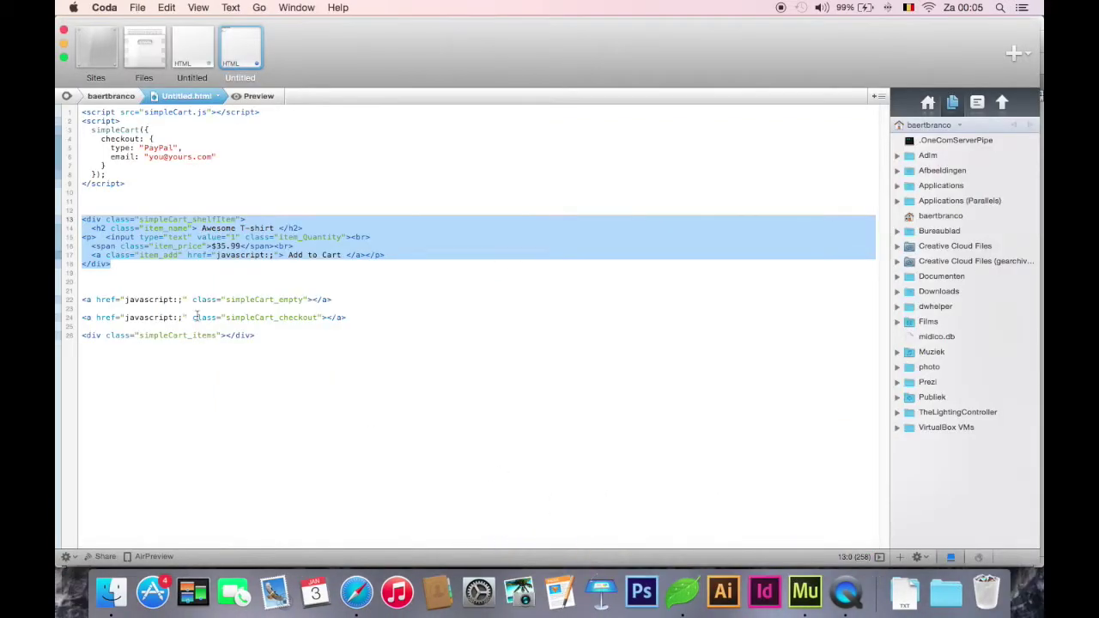
{"action": "left_click_drag", "start_coordinate": [261, 337], "coordinate": [72, 339]}
{"action": "key", "text": "super+c"}
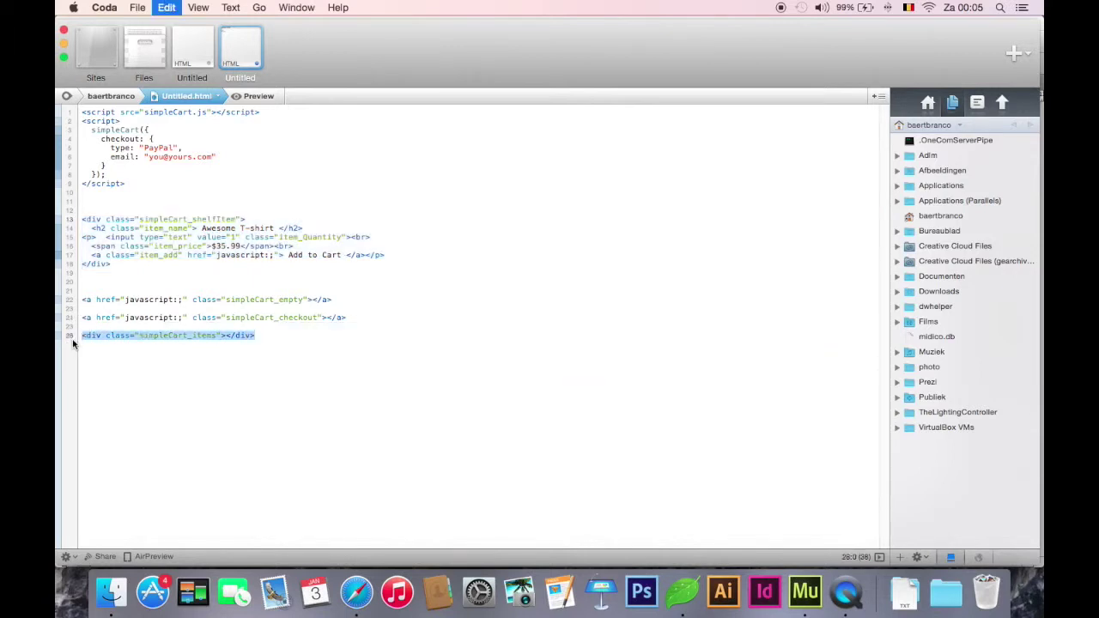
{"action": "left_click", "coordinate": [814, 599]}
{"action": "key", "text": "super+v"}
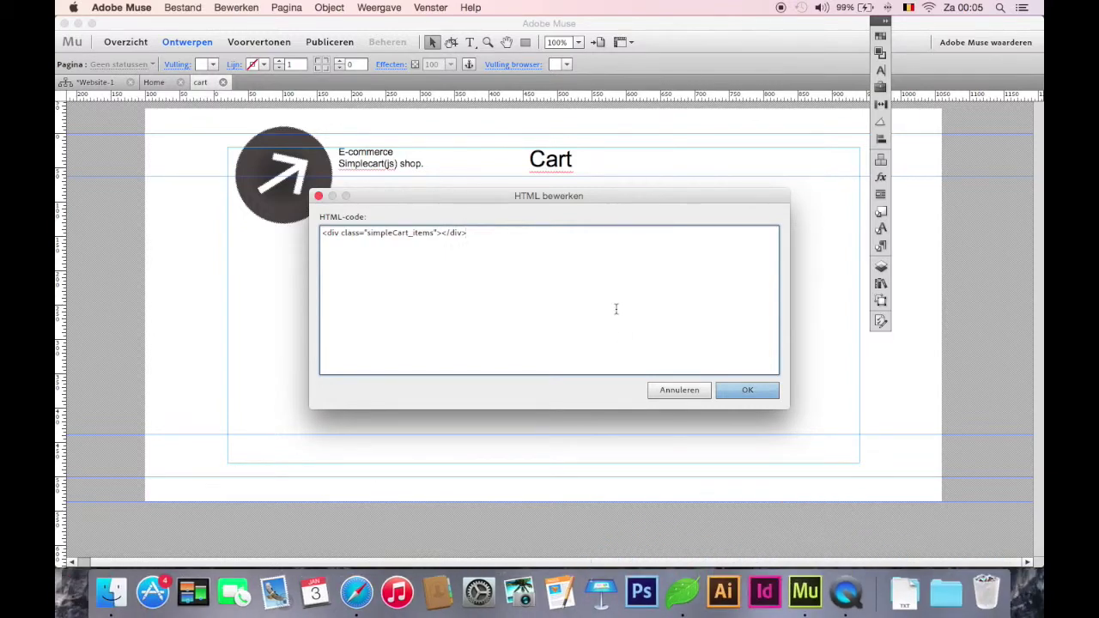
Add the simpleCart_empty link from Coda below the simpleCart_items div in Adobe Muse's HTML code.
{"action": "left_click", "coordinate": [687, 592]}
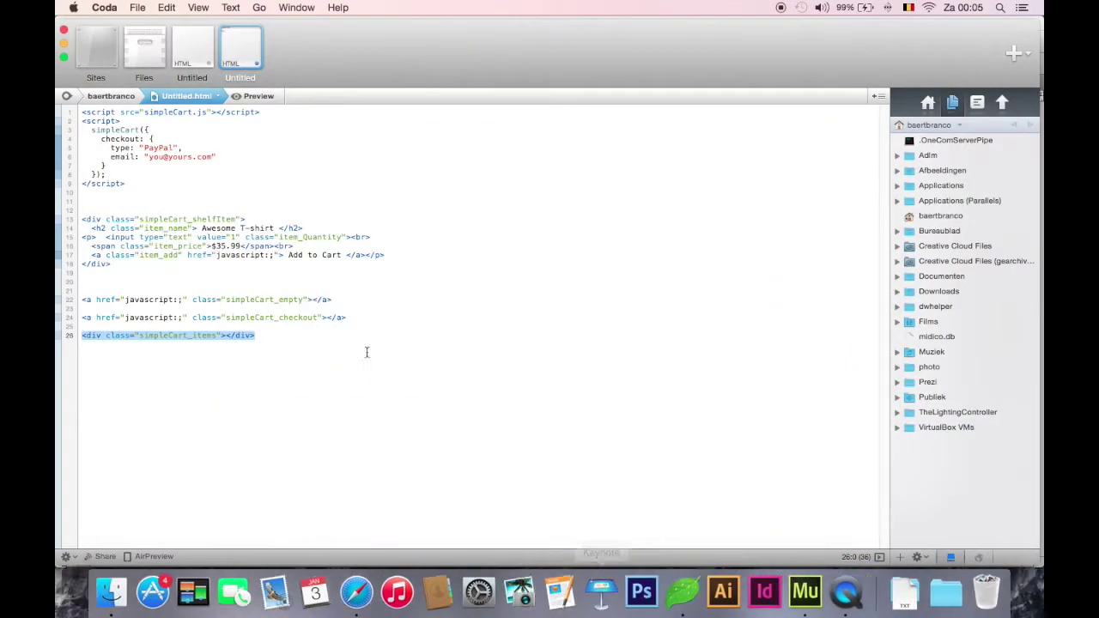
{"action": "left_click", "coordinate": [292, 300]}
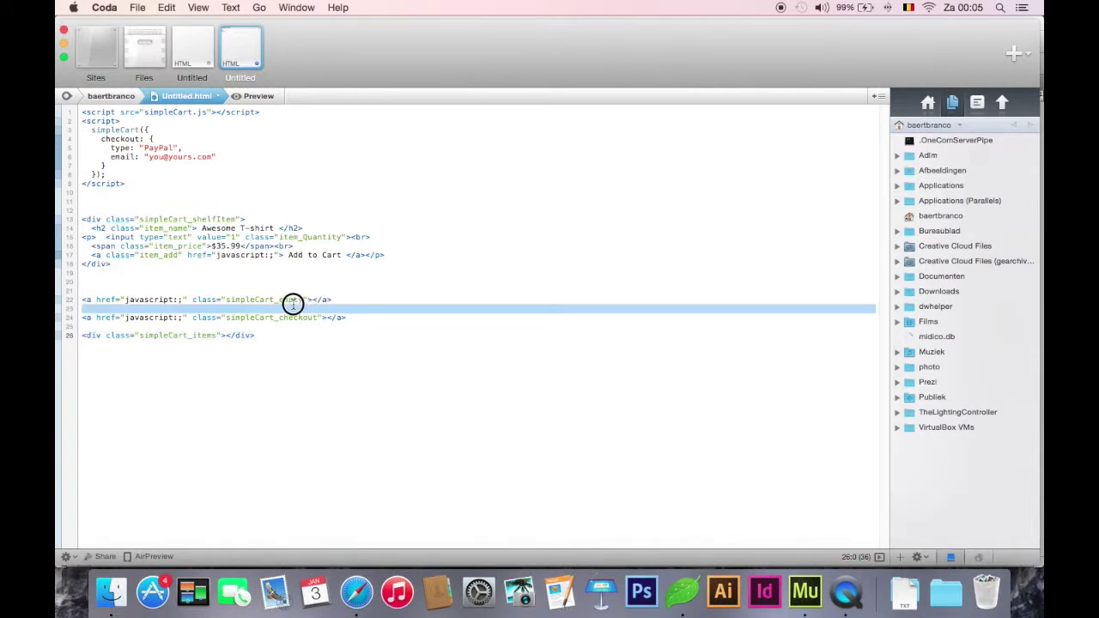
{"action": "left_click", "coordinate": [331, 299]}
{"action": "left_click_drag", "start_coordinate": [333, 298], "coordinate": [58, 299]}
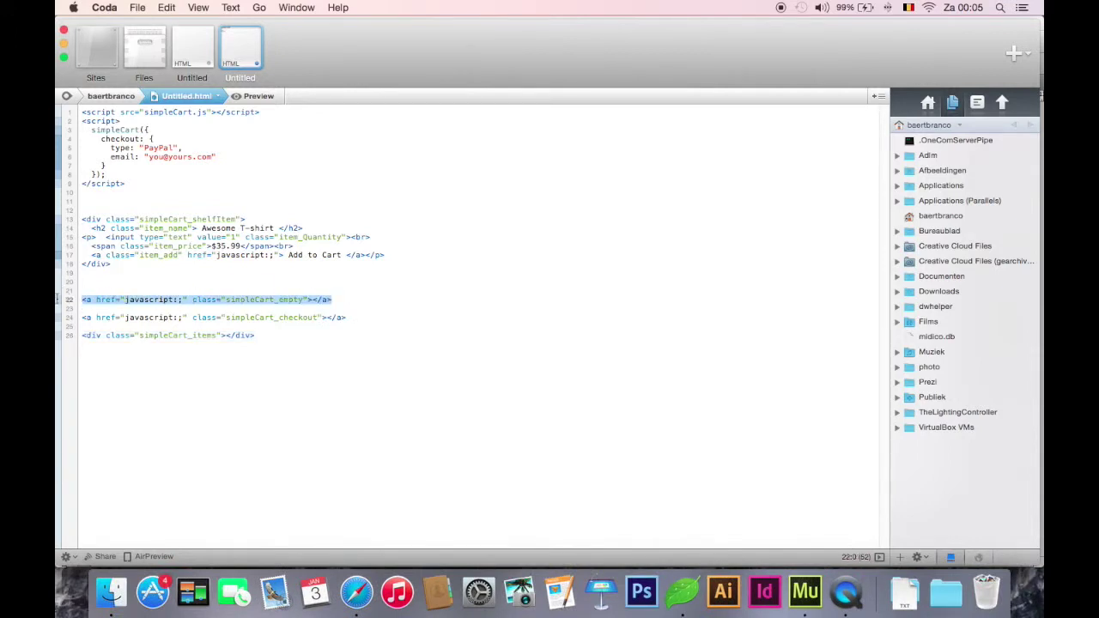
{"action": "left_click", "coordinate": [805, 592]}
{"action": "key", "text": "super+v"}
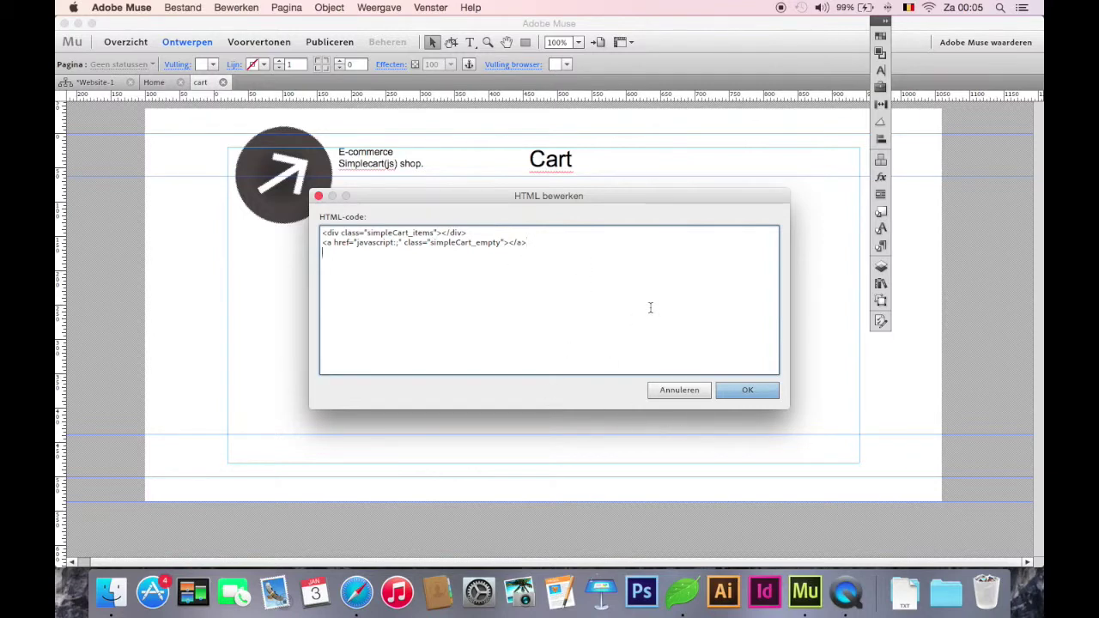
Append the simpleCart_checkout link from Coda to the HTML code in Adobe Muse and place the object below the Cart heading.
{"action": "left_click", "coordinate": [672, 587]}
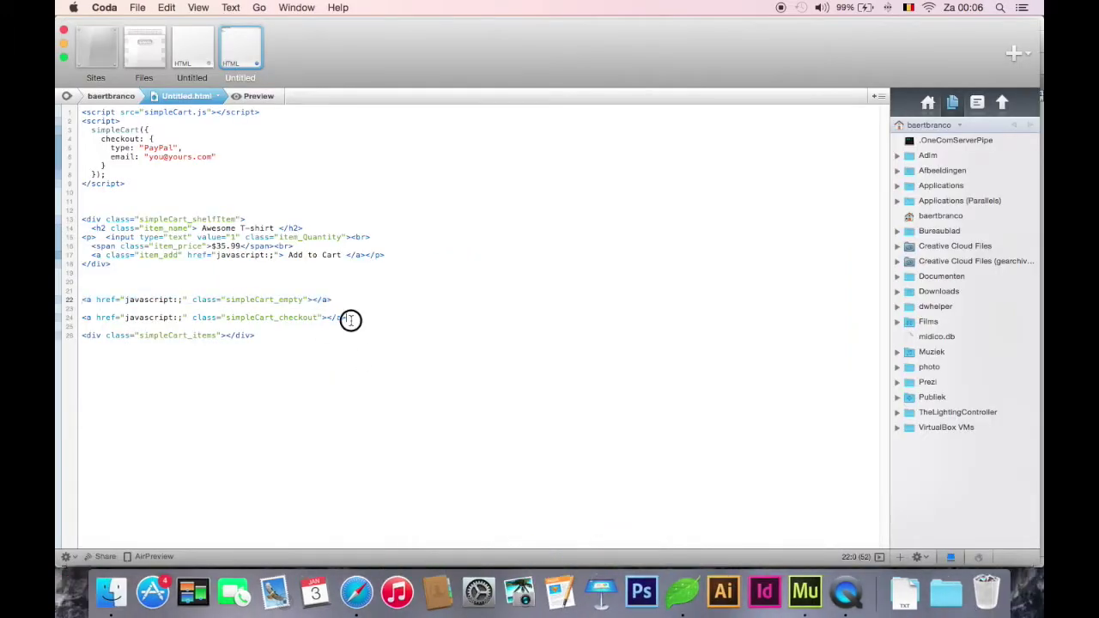
{"action": "left_click_drag", "start_coordinate": [349, 318], "coordinate": [84, 317]}
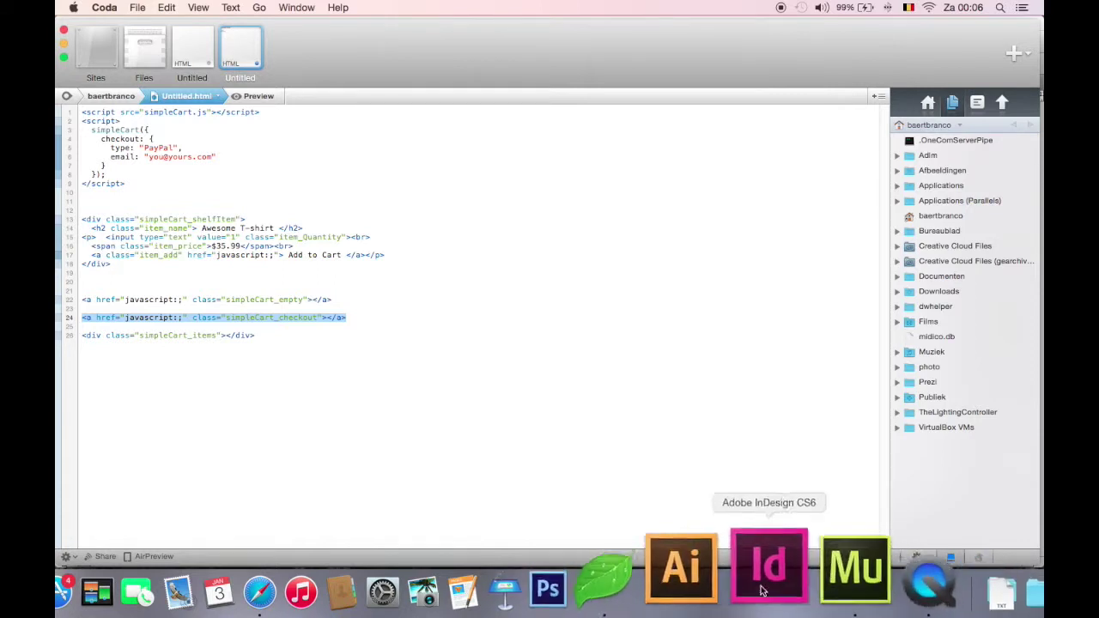
{"action": "left_click", "coordinate": [816, 573]}
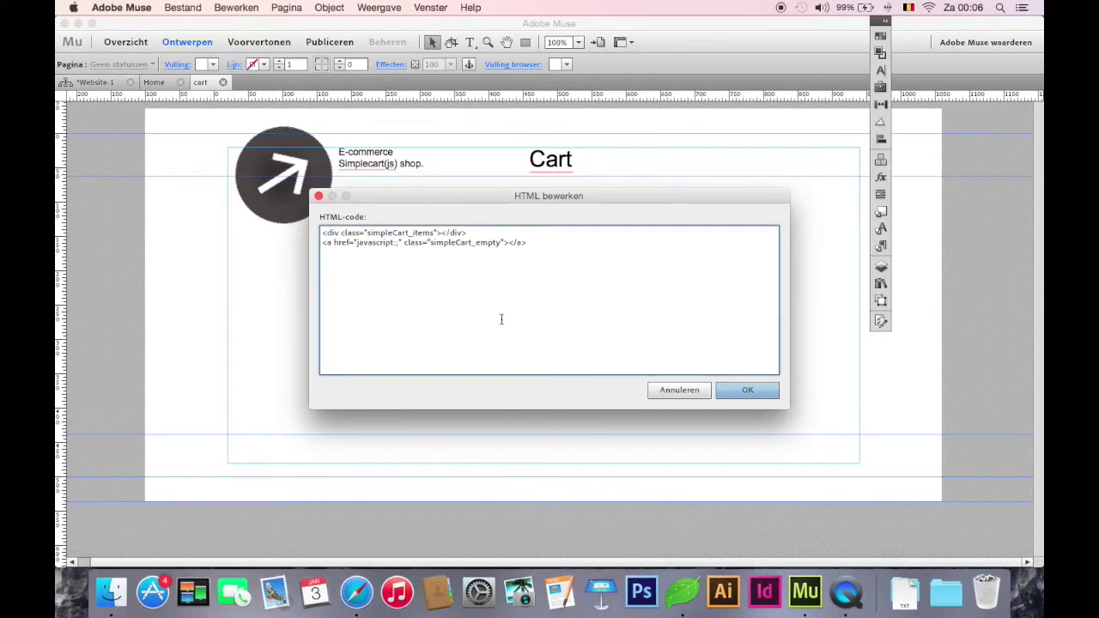
{"action": "key", "text": "super+v"}
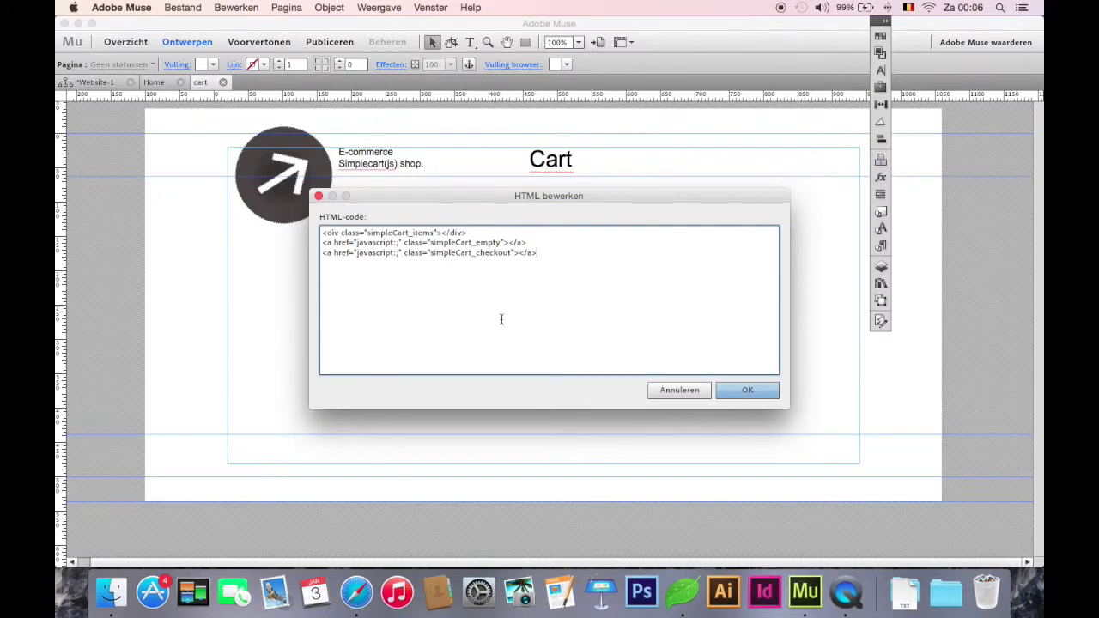
{"action": "left_click", "coordinate": [743, 391]}
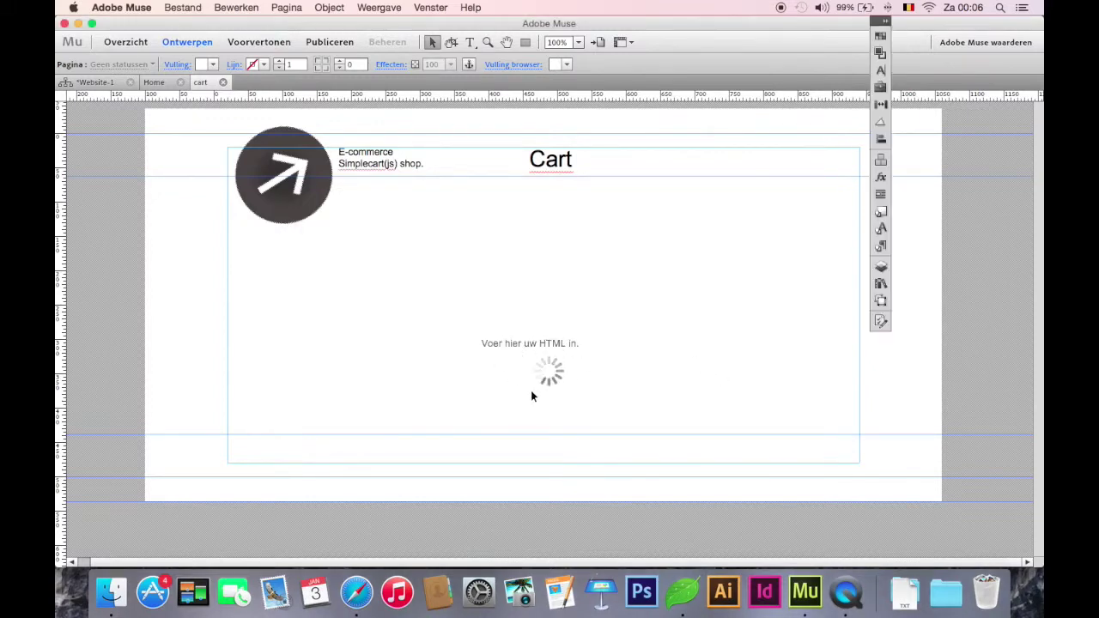
{"action": "left_click_drag", "start_coordinate": [525, 382], "coordinate": [542, 314]}
{"action": "left_click", "coordinate": [464, 335]}
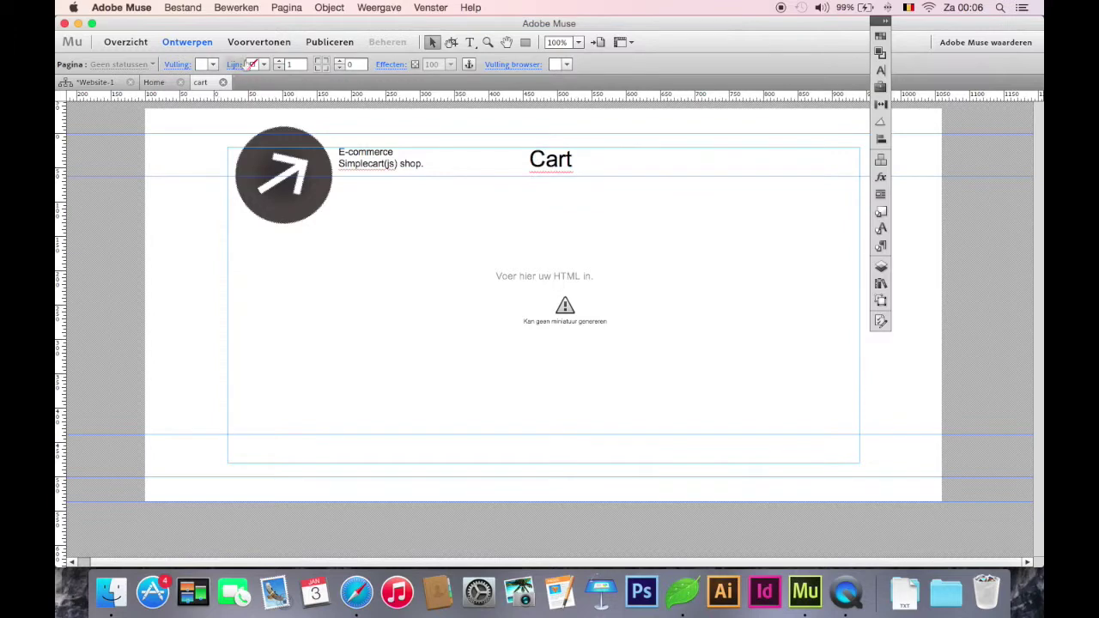
{"action": "left_click", "coordinate": [223, 83]}
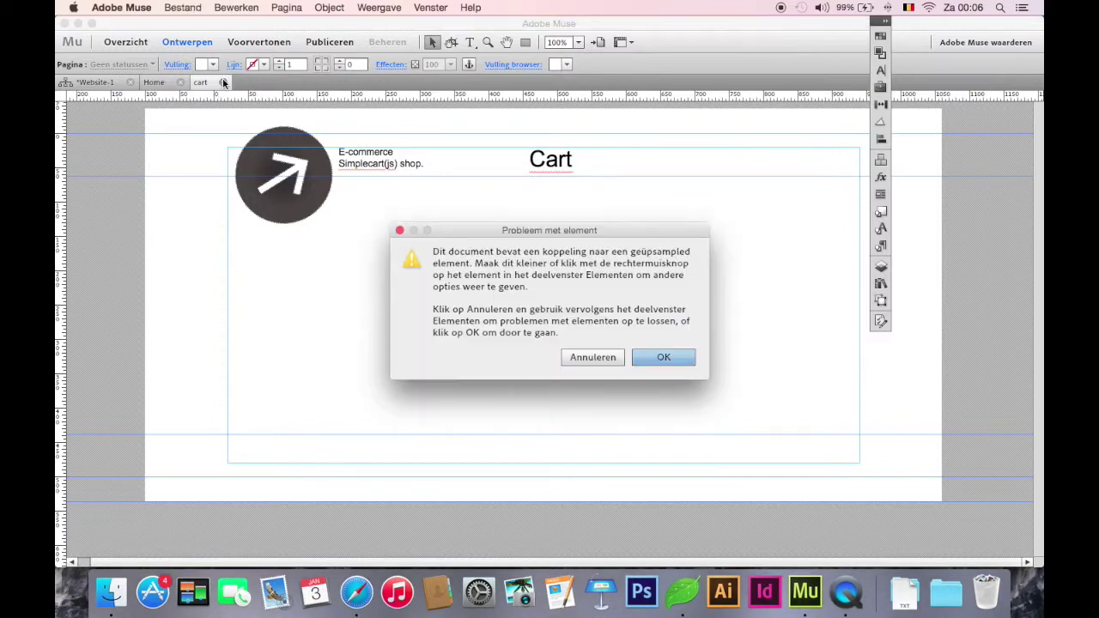
{"action": "left_click", "coordinate": [599, 356]}
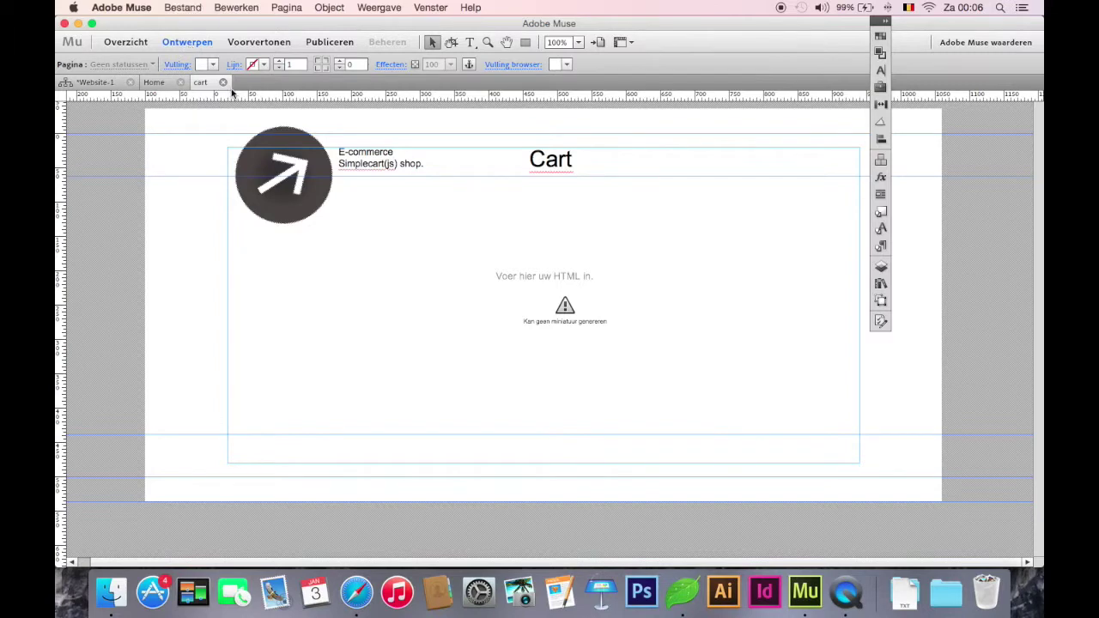
{"action": "key", "text": "super+s"}
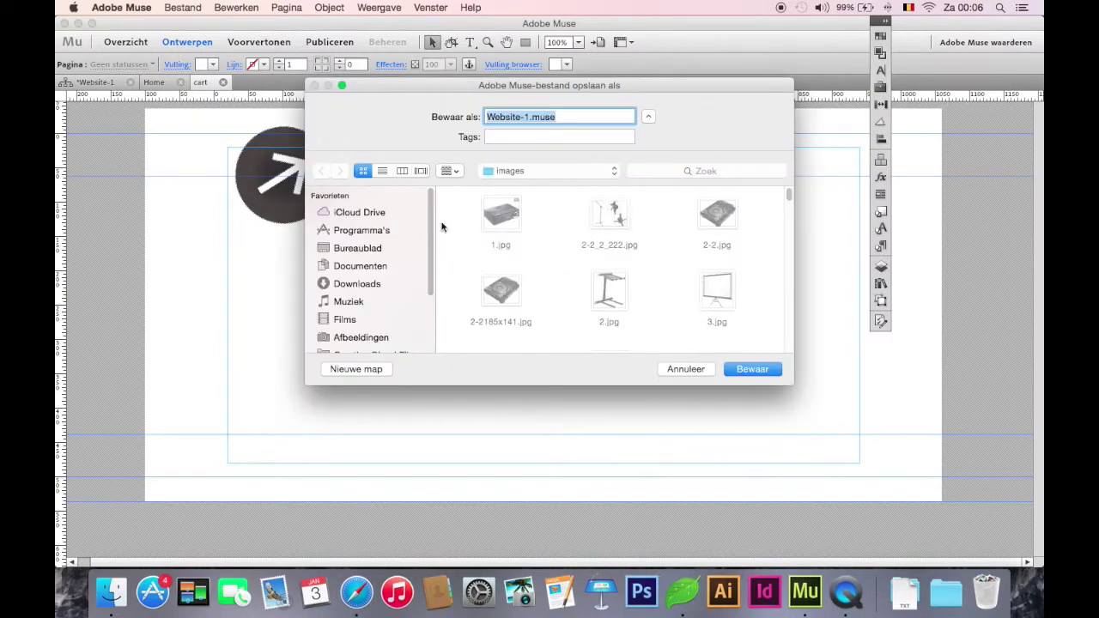
{"action": "left_click", "coordinate": [686, 369]}
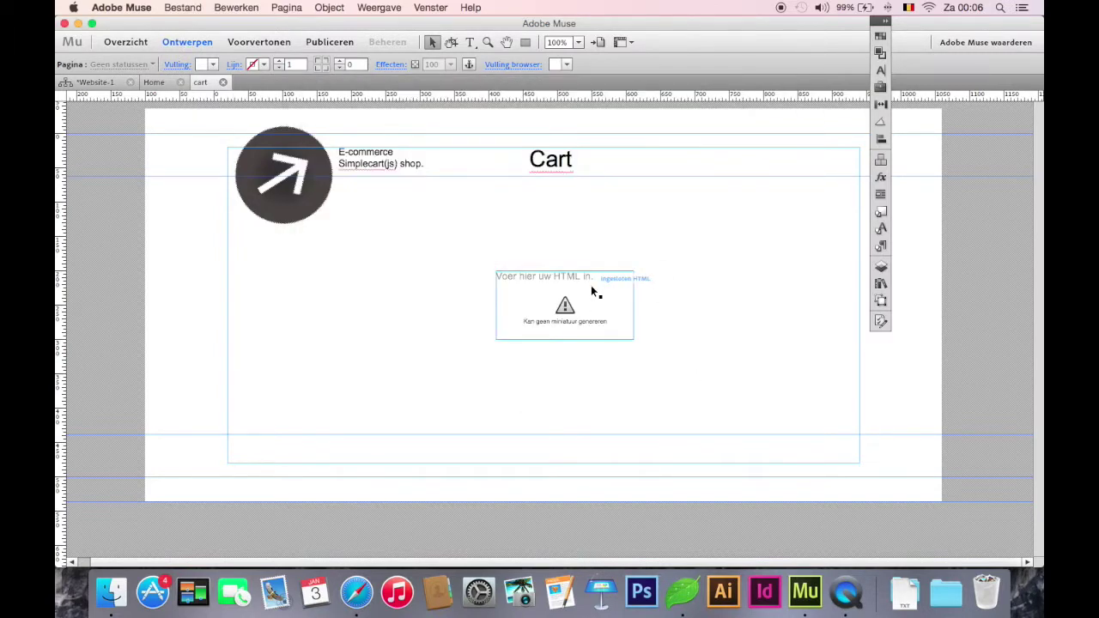
Export the site as HTML with the domain name demo.com.
{"action": "key", "text": "super+e"}
{"action": "key", "text": "Return"}
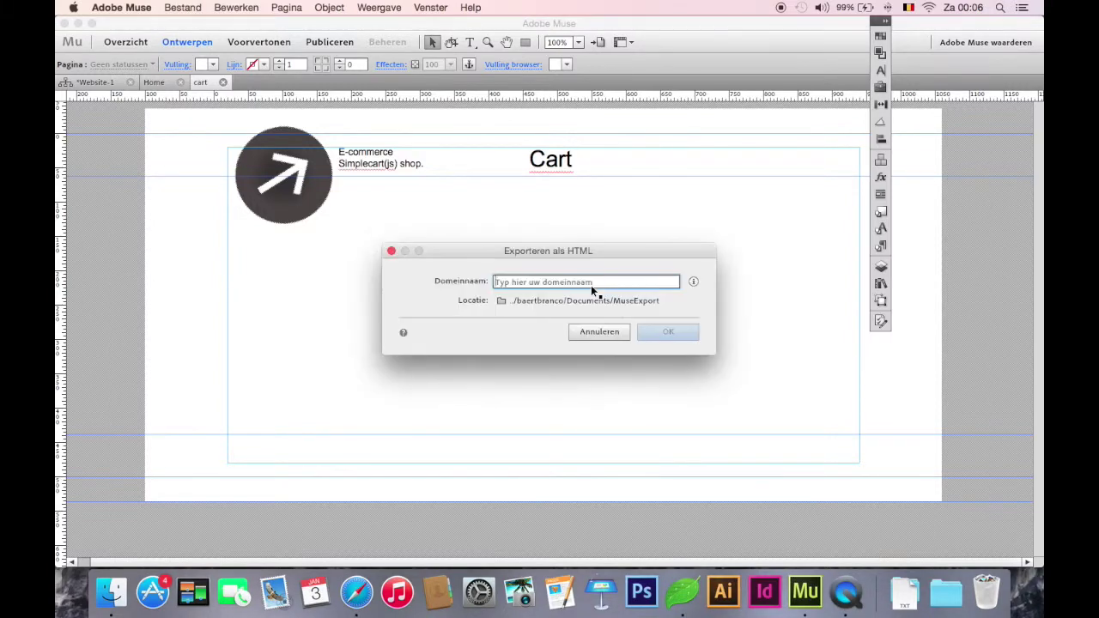
{"action": "type", "text": "demo.com"}
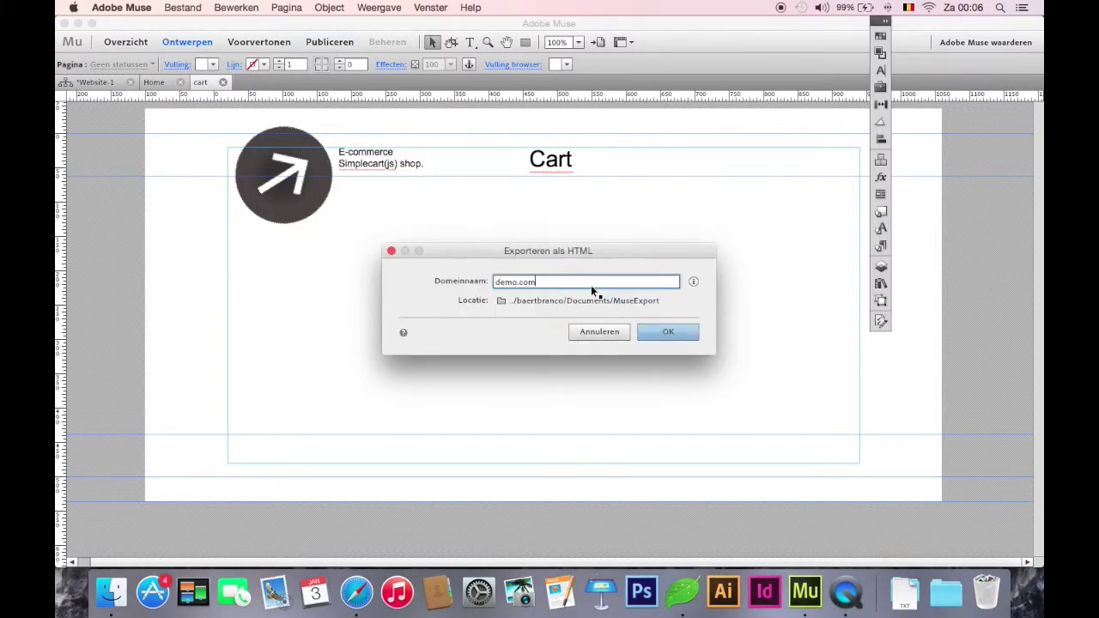
{"action": "left_click", "coordinate": [668, 332]}
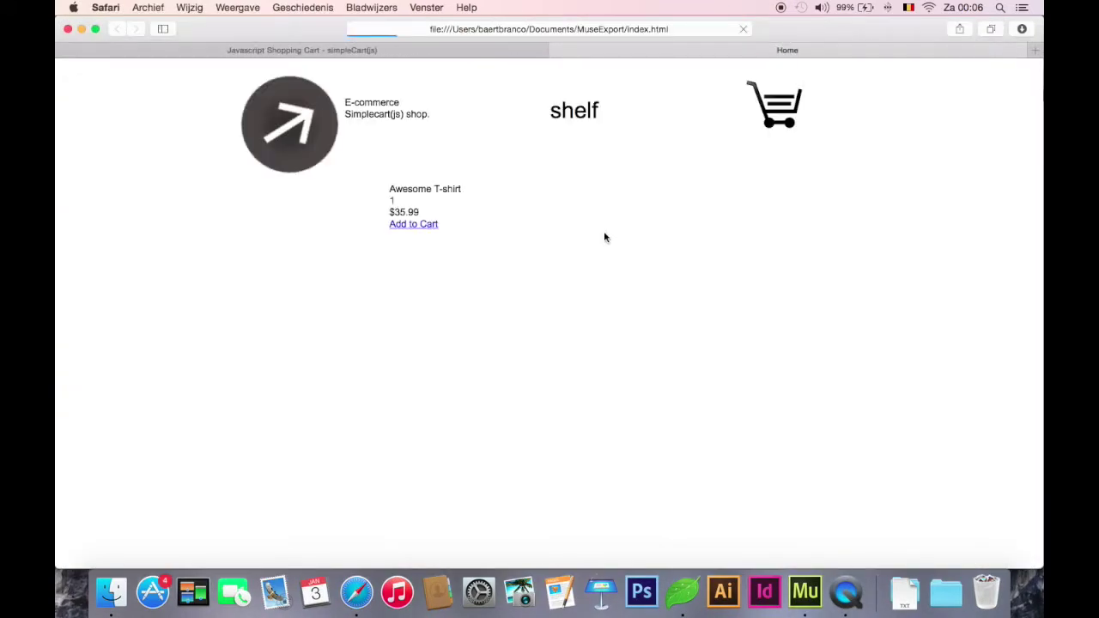
Add the Awesome T-shirt to the cart on the exported site, open the cart and remove all its items.
{"action": "left_click", "coordinate": [415, 226]}
{"action": "left_click", "coordinate": [764, 118]}
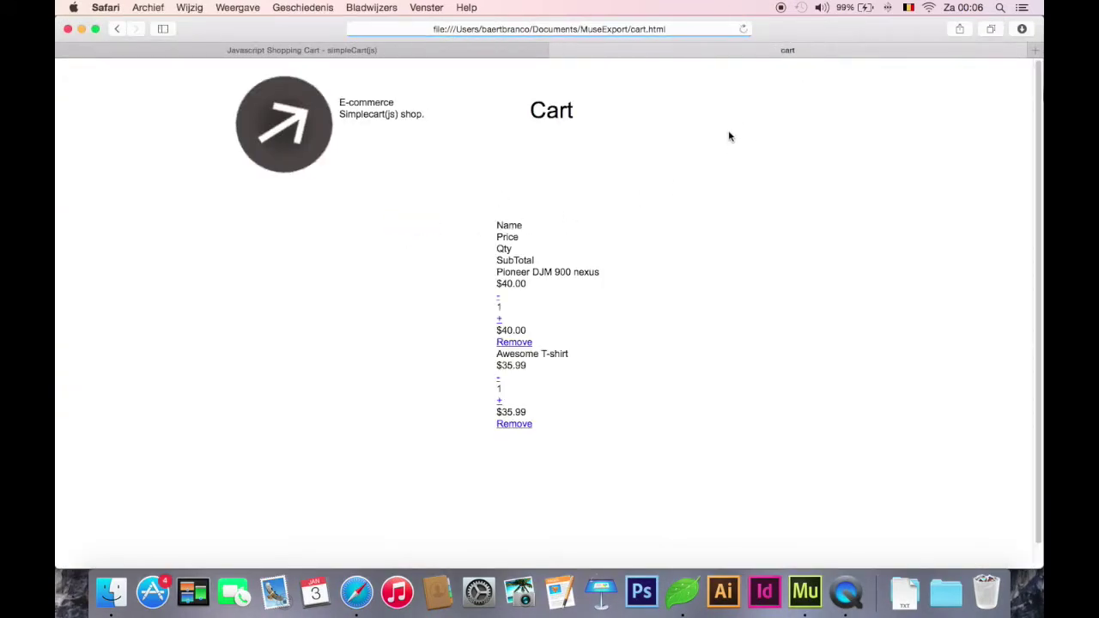
{"action": "left_click", "coordinate": [516, 342]}
{"action": "left_click", "coordinate": [520, 342]}
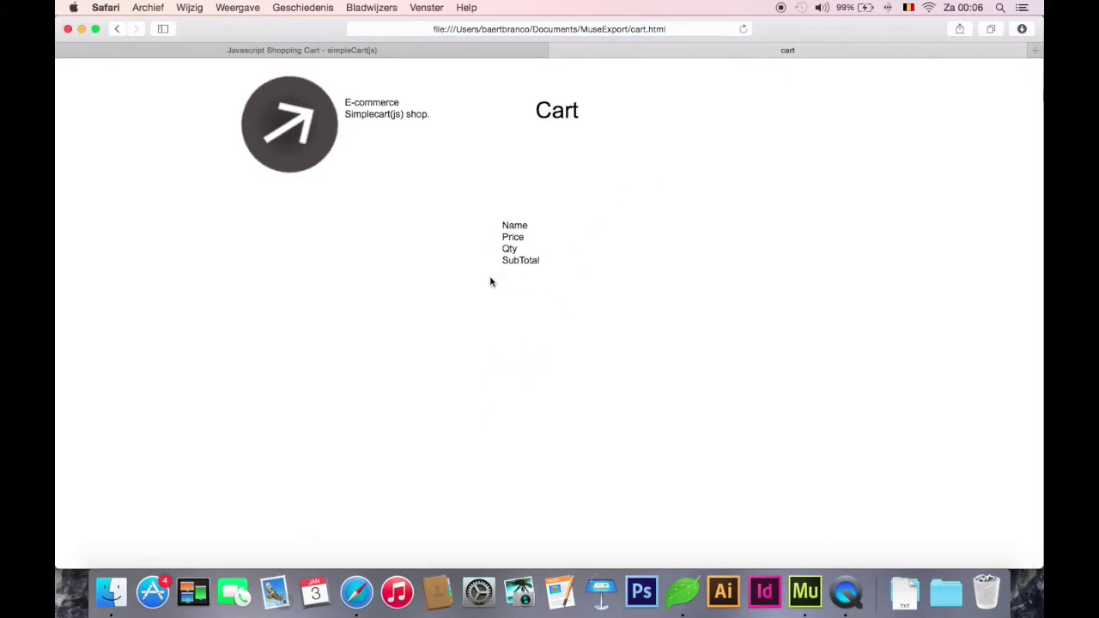
Return to the shelf page, add the Awesome T-shirt to the cart with a quantity of 10, and inspect the cart page.
{"action": "left_click", "coordinate": [302, 110]}
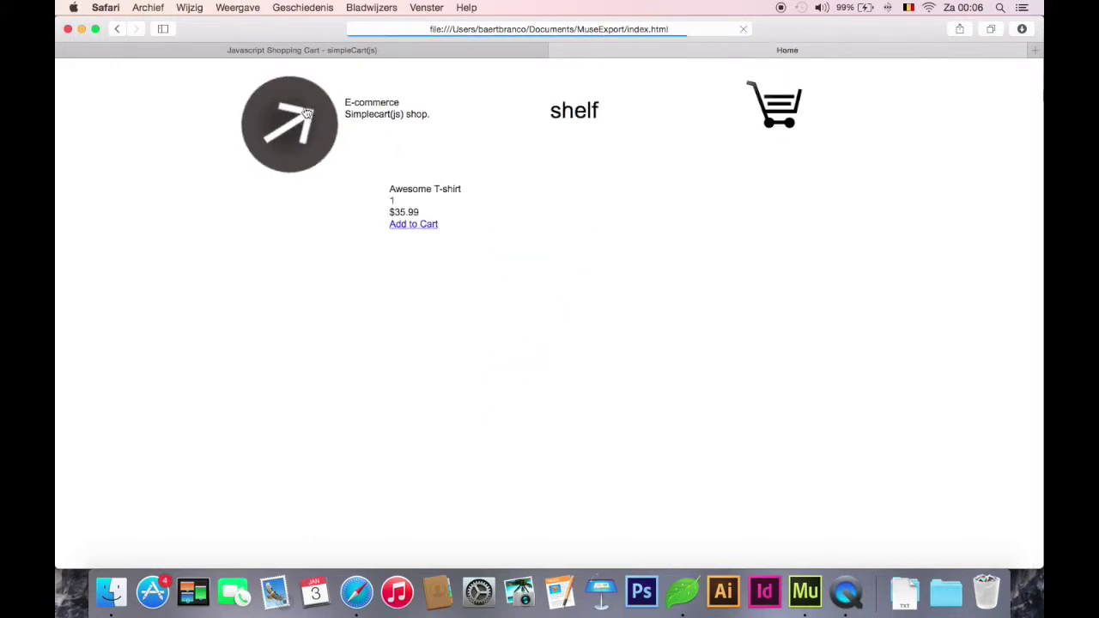
{"action": "double_click", "coordinate": [390, 199]}
{"action": "left_click", "coordinate": [408, 199]}
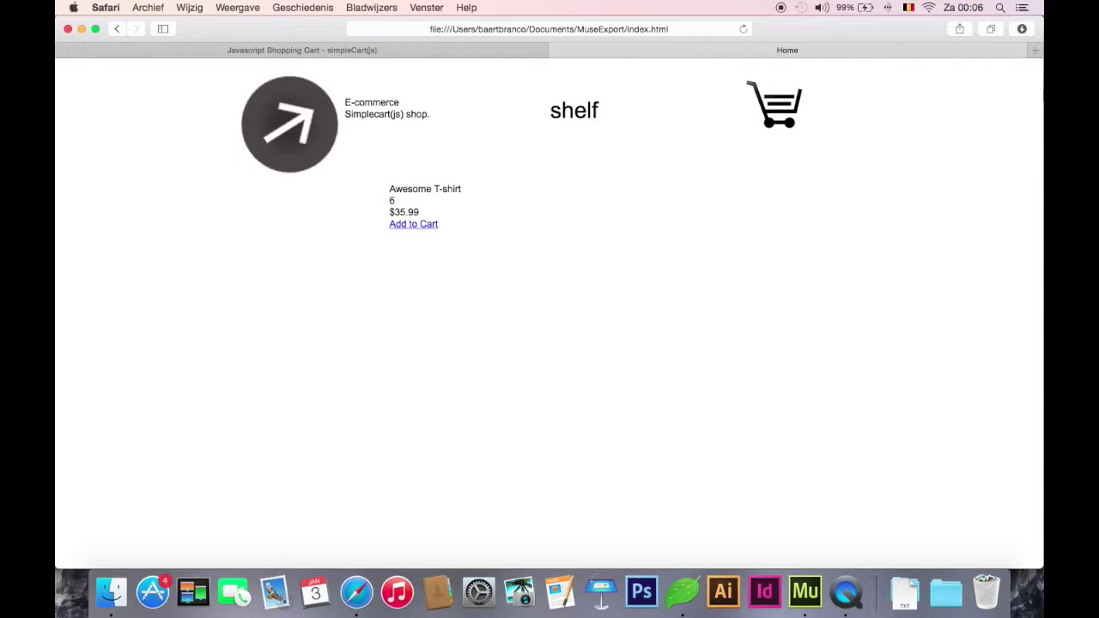
{"action": "key", "text": "BackSpace"}
{"action": "type", "text": "10"}
{"action": "left_click", "coordinate": [426, 229]}
{"action": "left_click", "coordinate": [788, 119]}
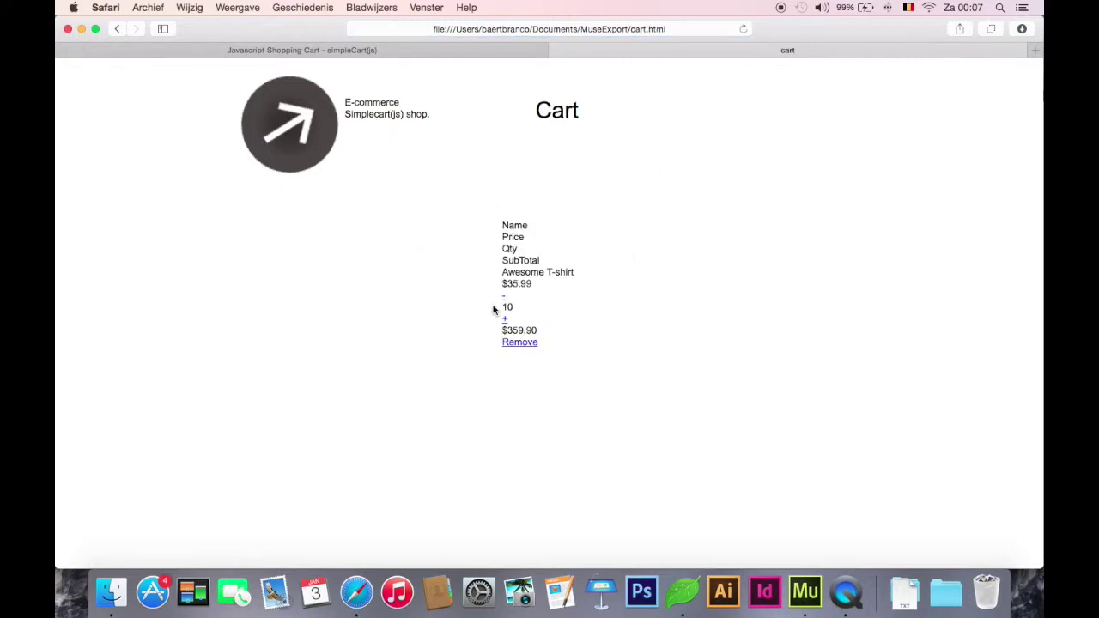
{"action": "left_click_drag", "start_coordinate": [504, 343], "coordinate": [550, 329]}
{"action": "left_click", "coordinate": [511, 317]}
Switch to Adobe Muse and add cartStyle: "table" after the checkout block in the A-stramien master page's head HTML.
{"action": "left_click", "coordinate": [805, 588]}
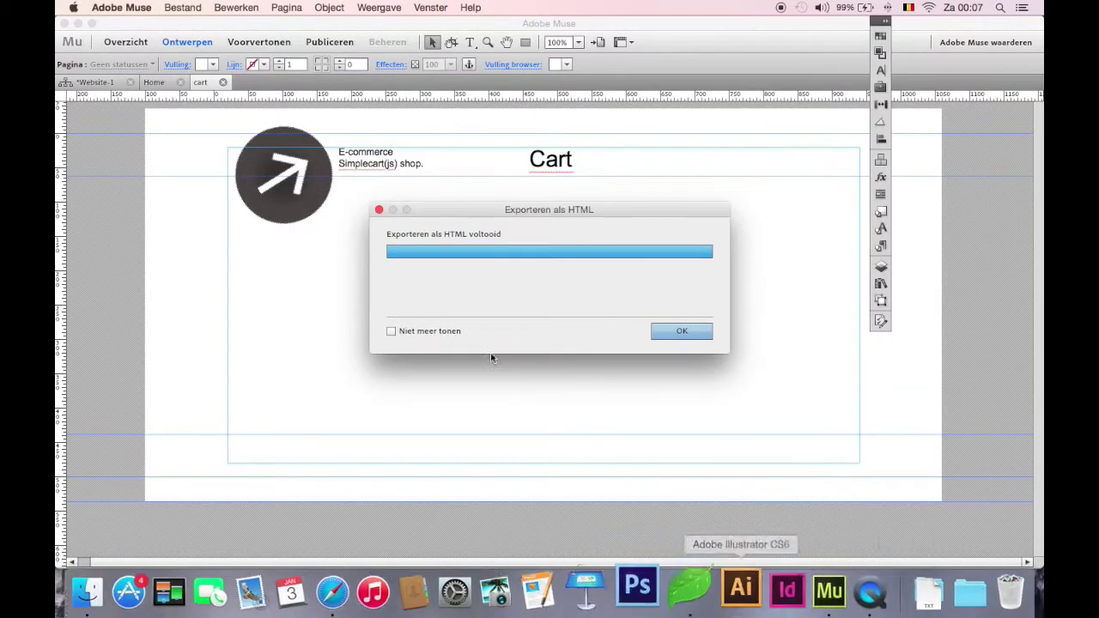
{"action": "left_click", "coordinate": [678, 331]}
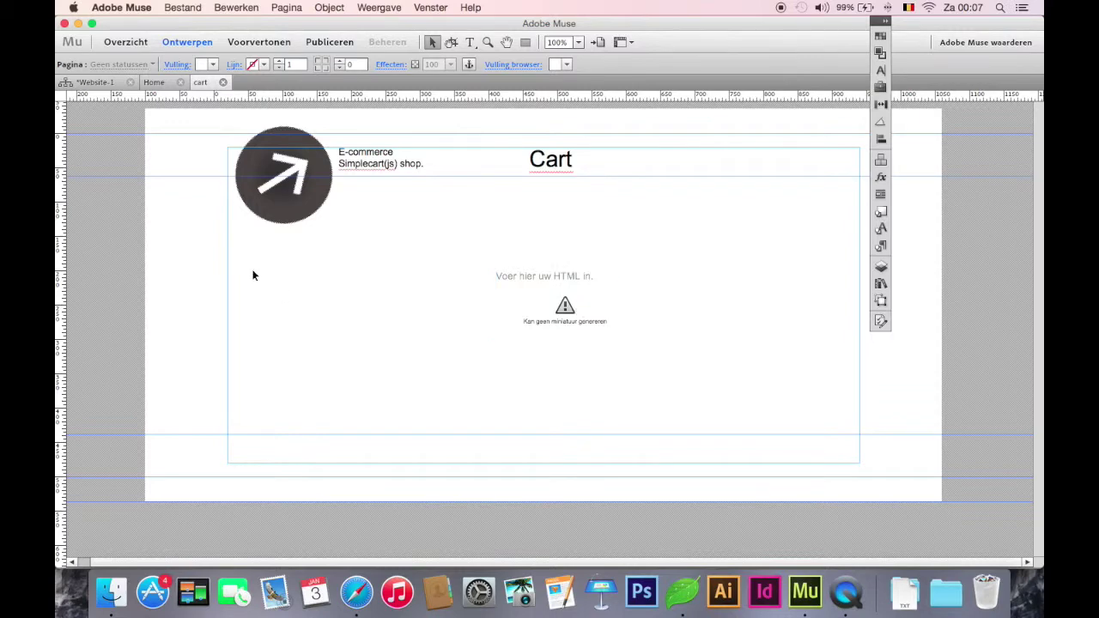
{"action": "left_click", "coordinate": [93, 81]}
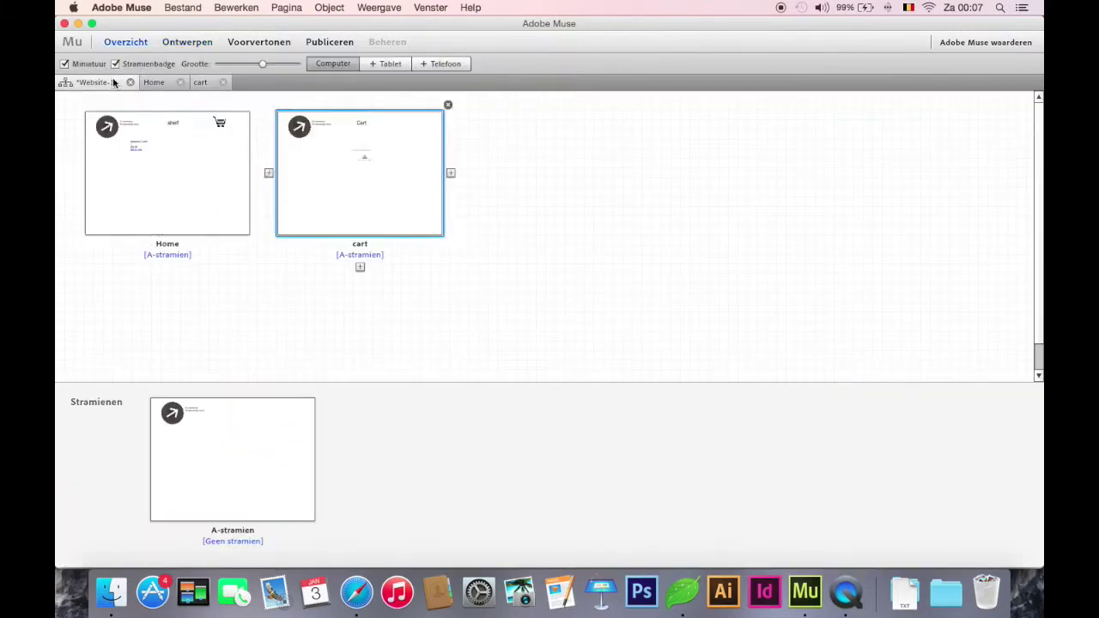
{"action": "right_click", "coordinate": [230, 430]}
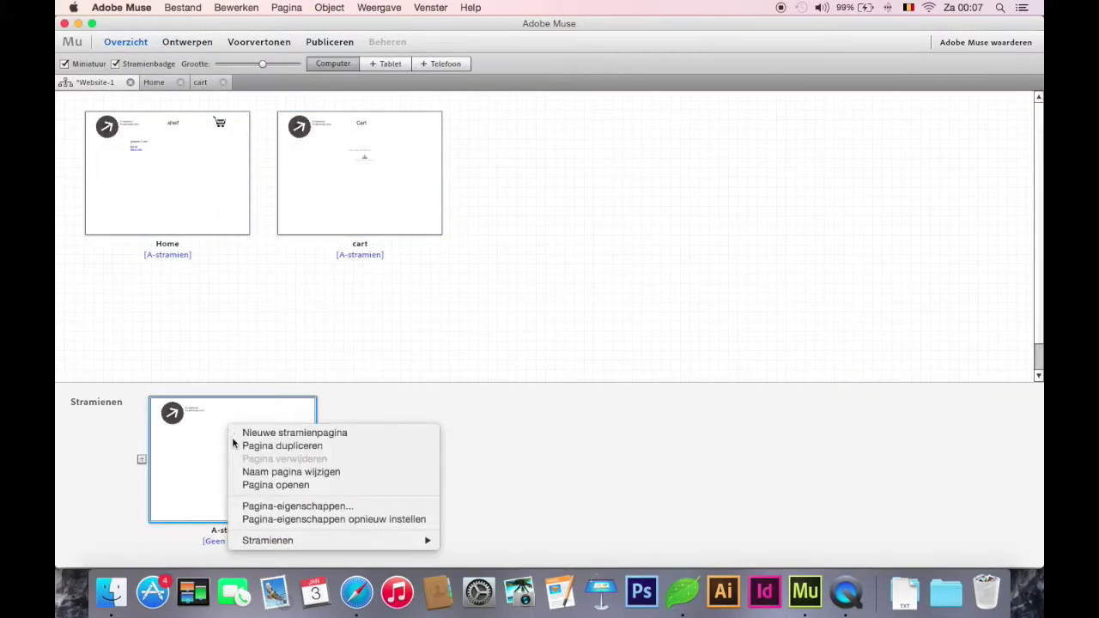
{"action": "left_click", "coordinate": [313, 508]}
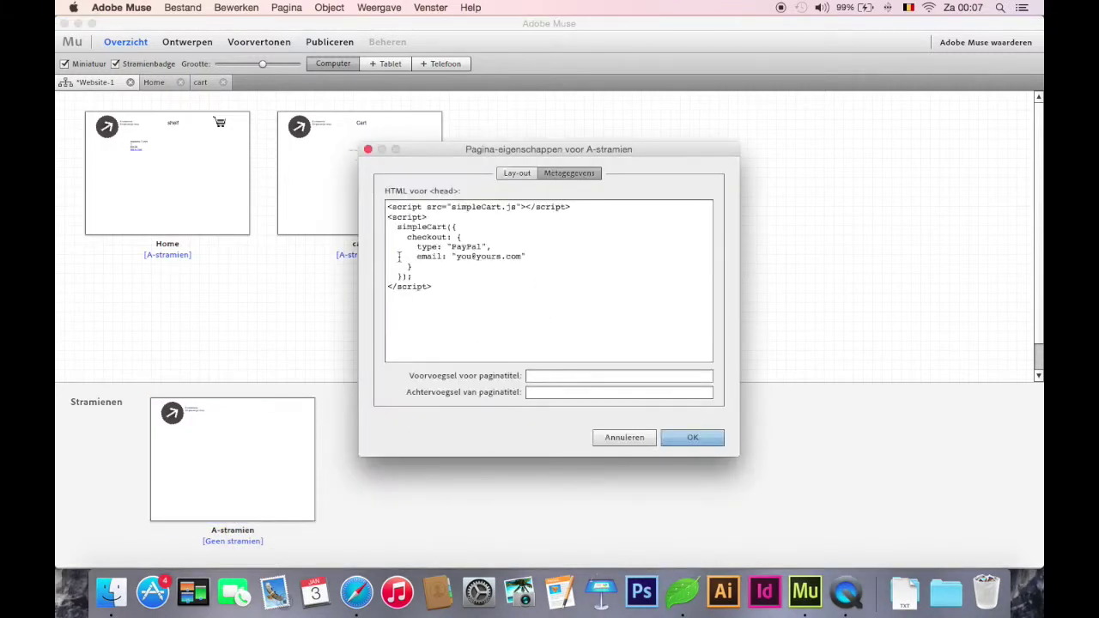
{"action": "left_click", "coordinate": [415, 266]}
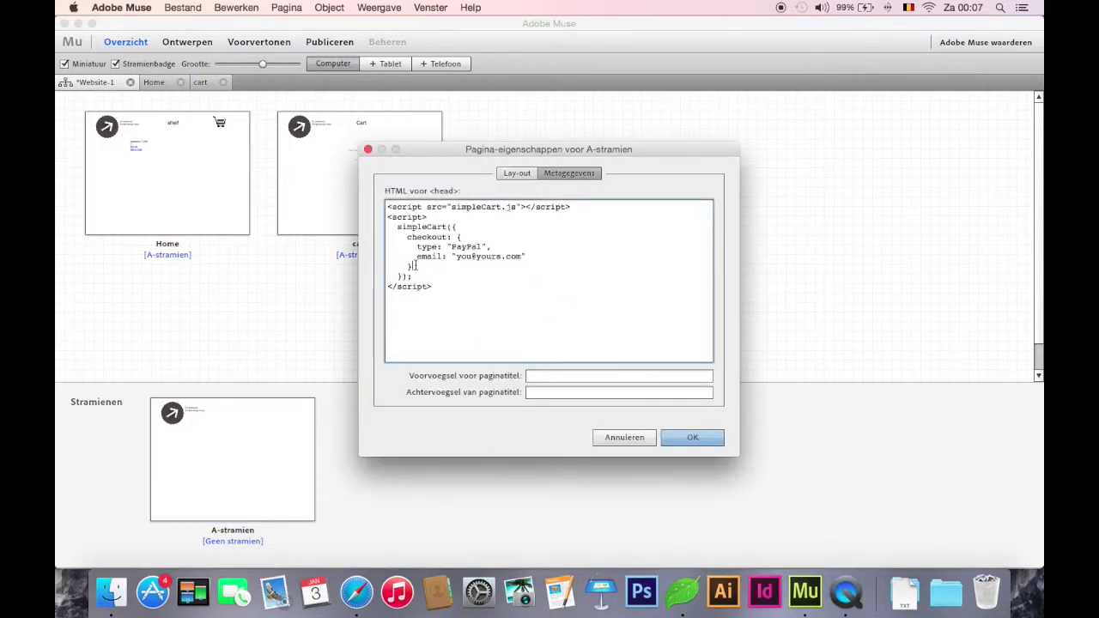
{"action": "key", "text": "Return"}
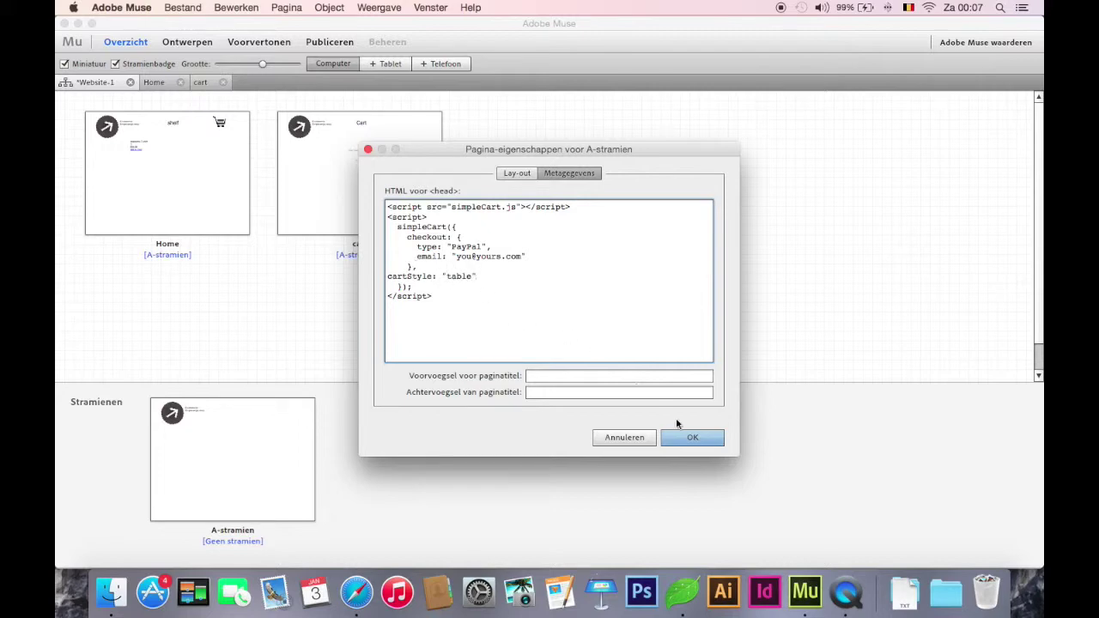
{"action": "left_click", "coordinate": [698, 439]}
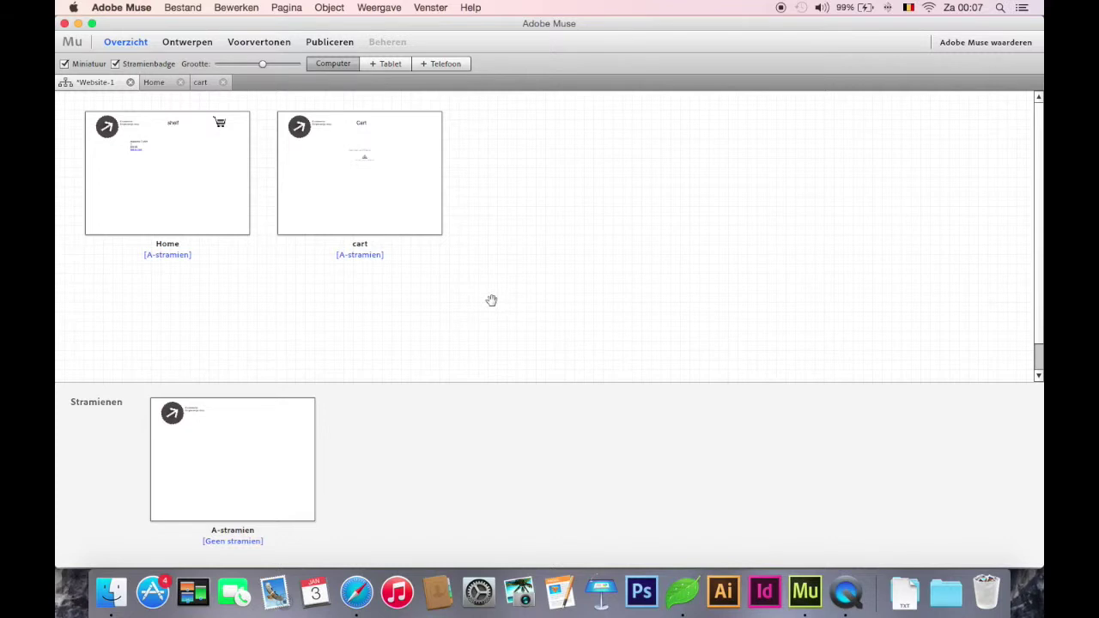
Export the site as HTML again with the existing export settings.
{"action": "key", "text": "super+e"}
{"action": "key", "text": "Return"}
{"action": "key", "text": "Return"}
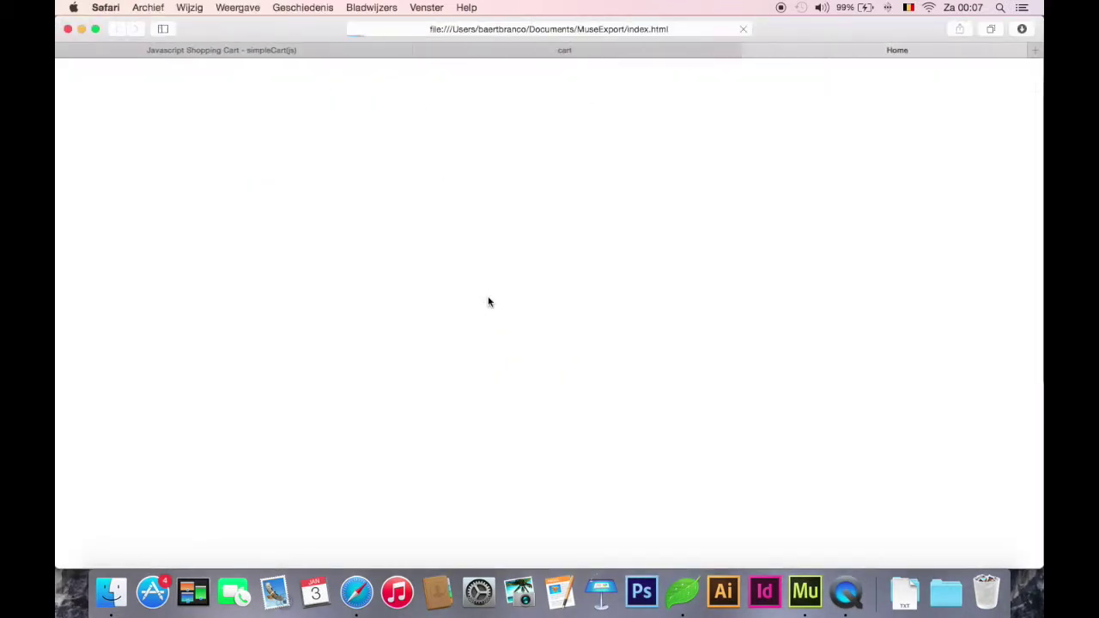
Open the cart on the exported site, test raising and lowering the T-shirt quantity, remove the item and return to the shelf.
{"action": "left_click", "coordinate": [771, 125]}
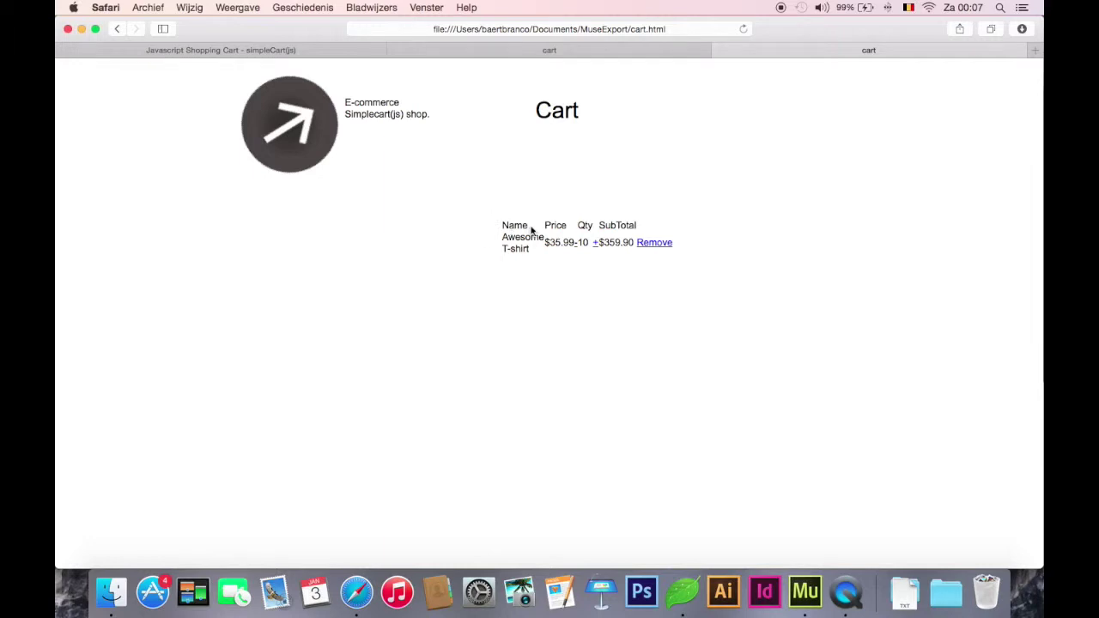
{"action": "left_click", "coordinate": [594, 243]}
{"action": "left_click", "coordinate": [596, 244]}
{"action": "left_click", "coordinate": [596, 243]}
{"action": "left_click", "coordinate": [595, 244]}
{"action": "left_click", "coordinate": [573, 243]}
{"action": "left_click", "coordinate": [573, 243]}
{"action": "left_click", "coordinate": [577, 245]}
{"action": "left_click", "coordinate": [650, 245]}
{"action": "left_click", "coordinate": [257, 96]}
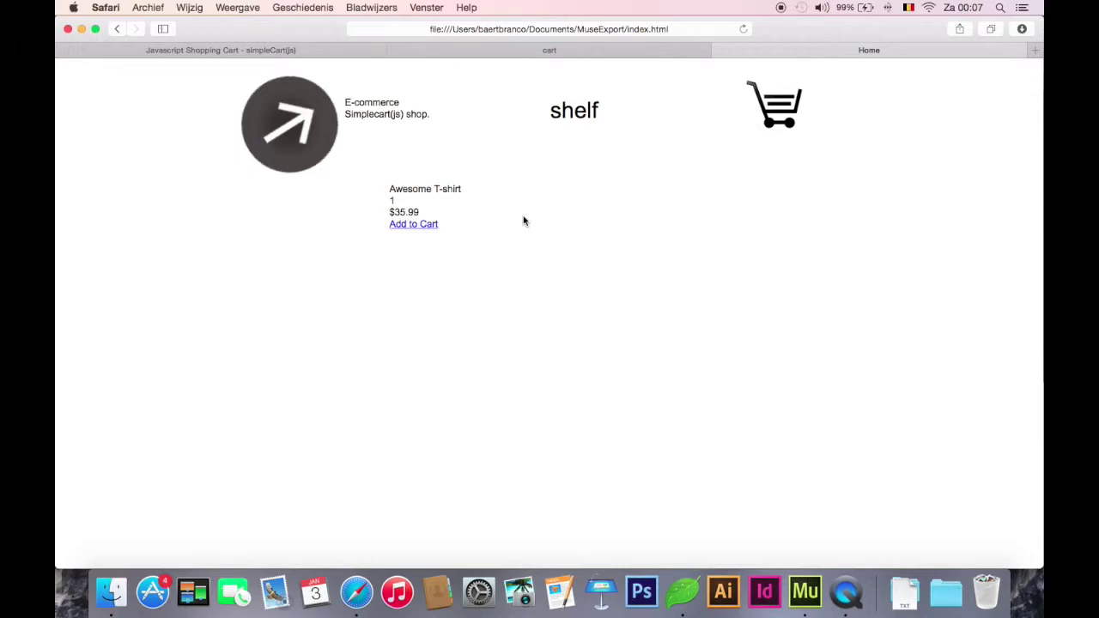
In Adobe Muse, add the link texts Empty and checkout to the simpleCart_empty and simpleCart_checkout links in the cart page's HTML.
{"action": "left_click", "coordinate": [805, 590]}
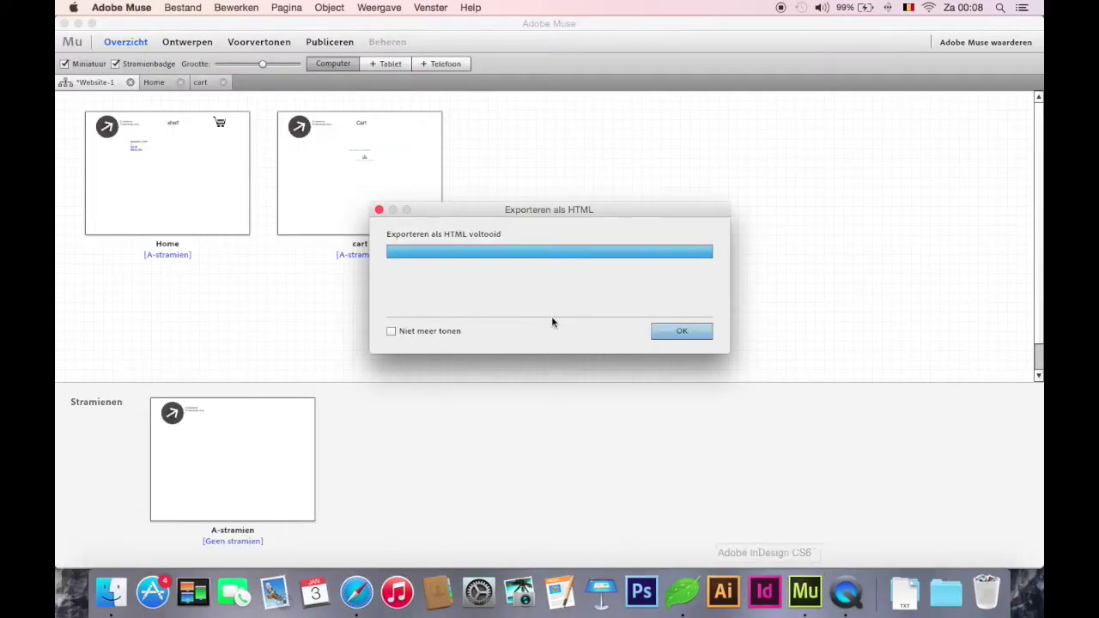
{"action": "left_click", "coordinate": [697, 334]}
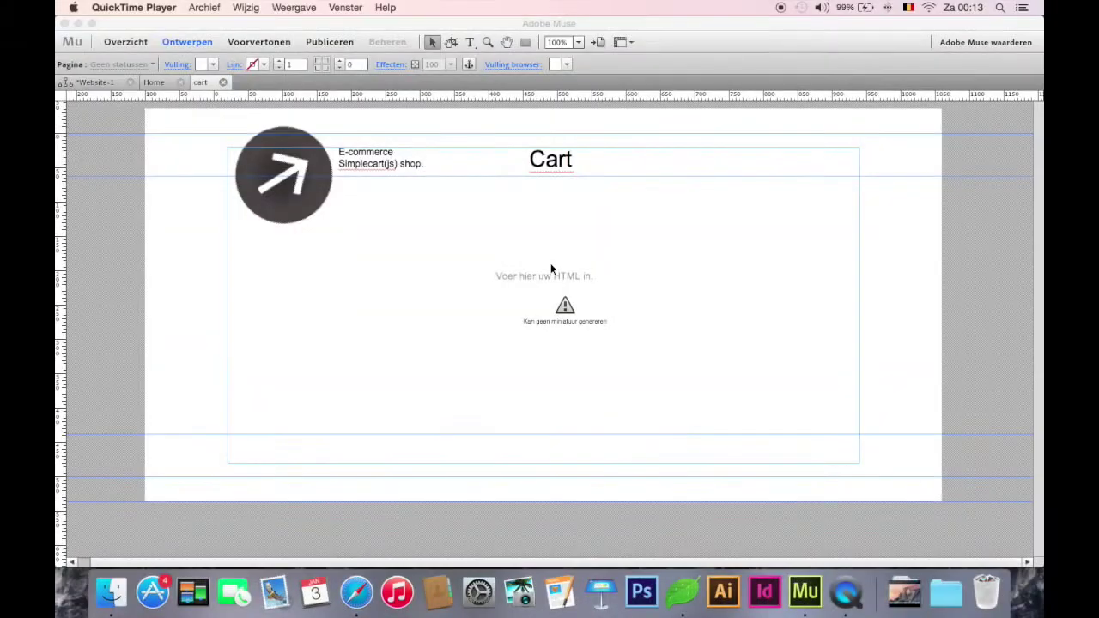
{"action": "left_click", "coordinate": [551, 275]}
{"action": "right_click", "coordinate": [549, 287]}
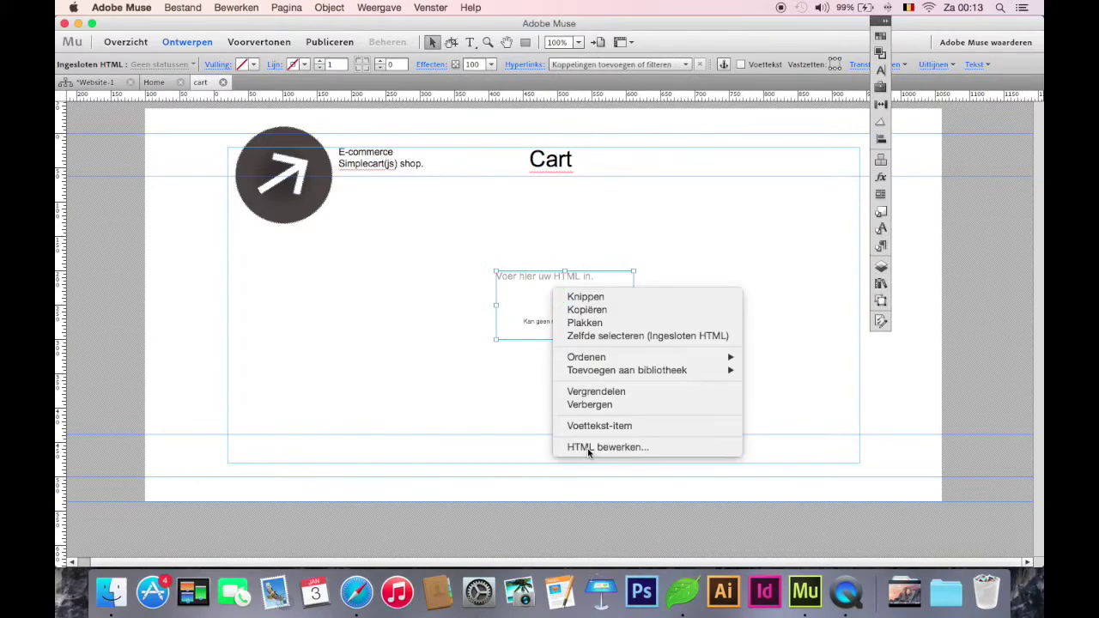
{"action": "left_click", "coordinate": [587, 448]}
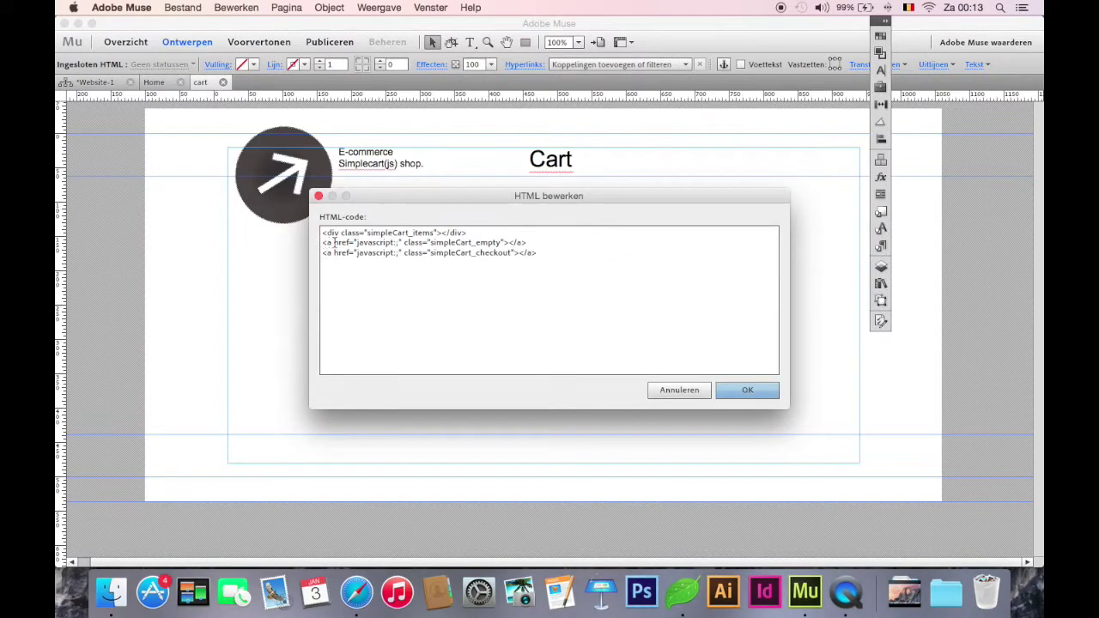
{"action": "left_click", "coordinate": [514, 242]}
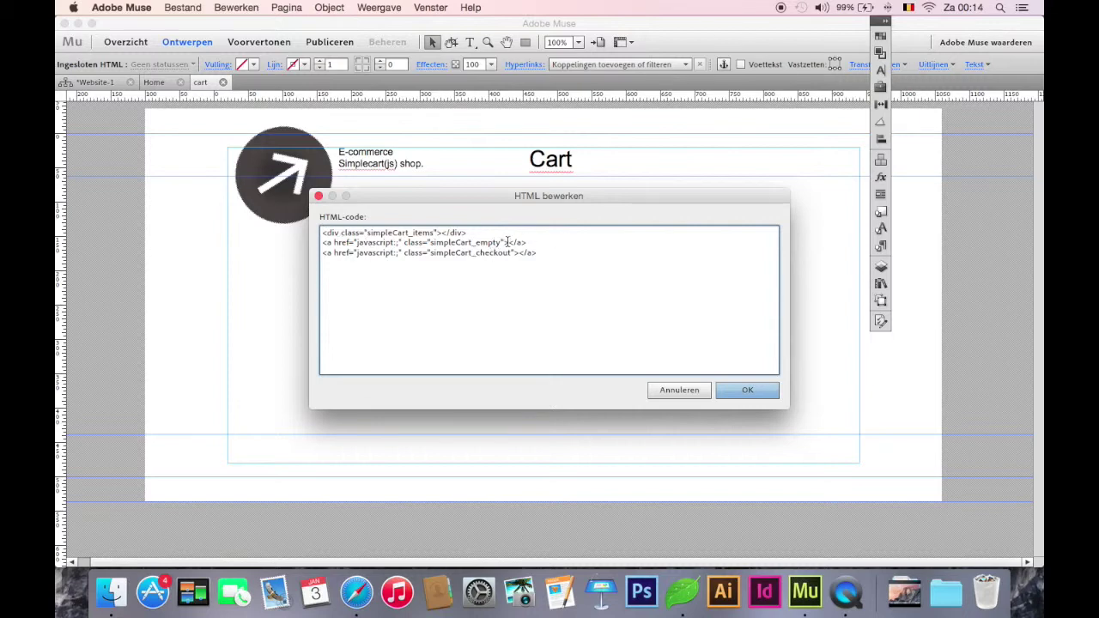
{"action": "type", "text": "Emptycheckout"}
{"action": "left_click", "coordinate": [747, 391]}
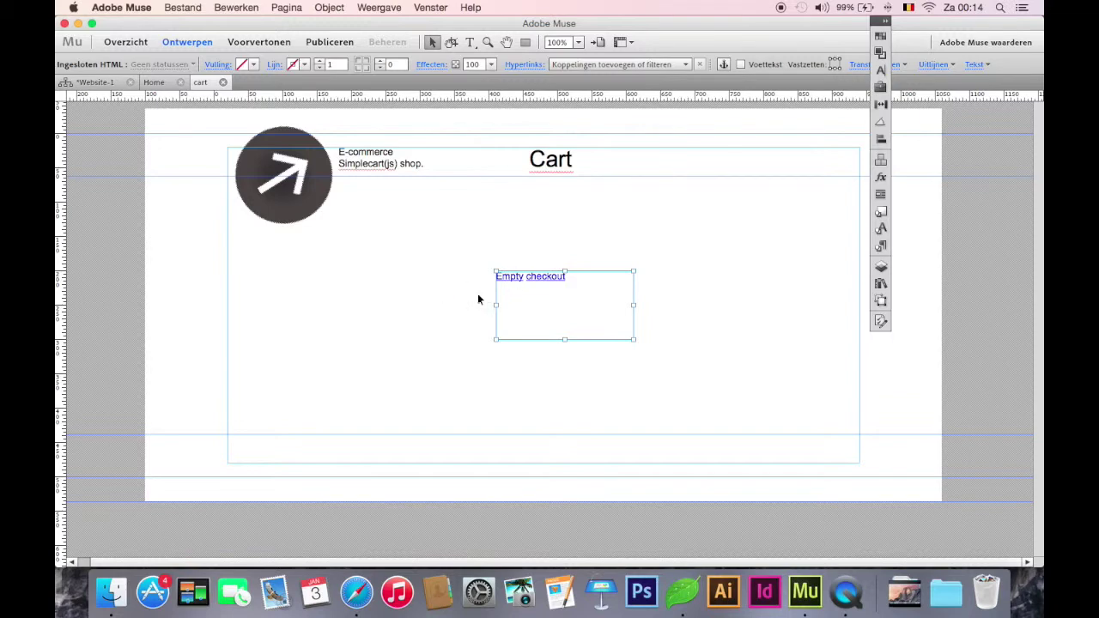
Wrap the cart page's embedded HTML code in opening and closing center tags.
{"action": "right_click", "coordinate": [504, 294]}
{"action": "left_click", "coordinate": [570, 454]}
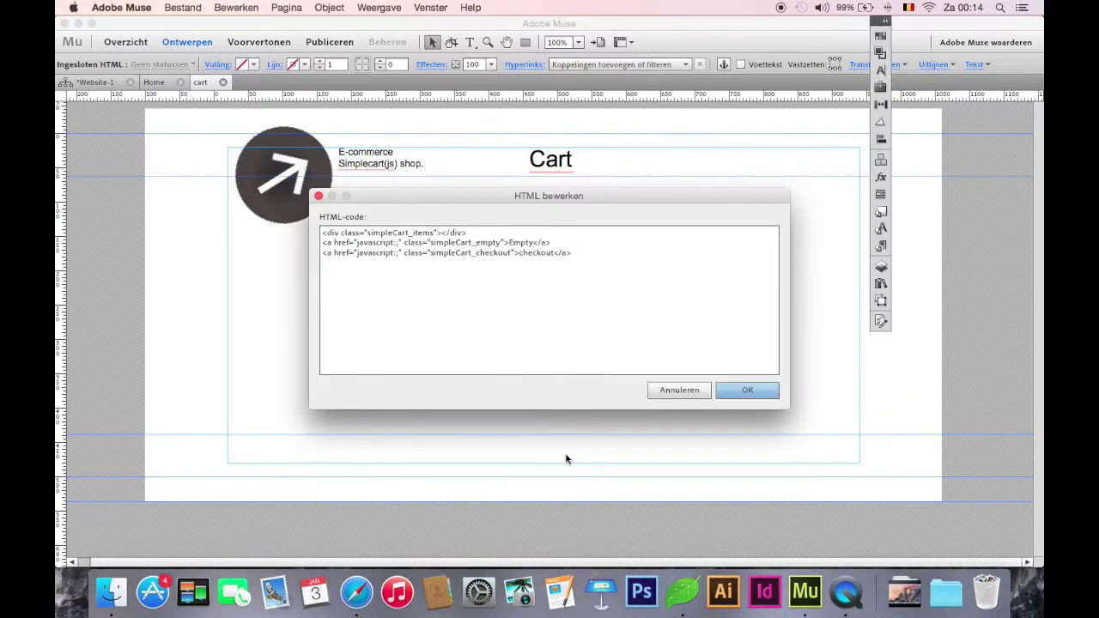
{"action": "left_click", "coordinate": [622, 254]}
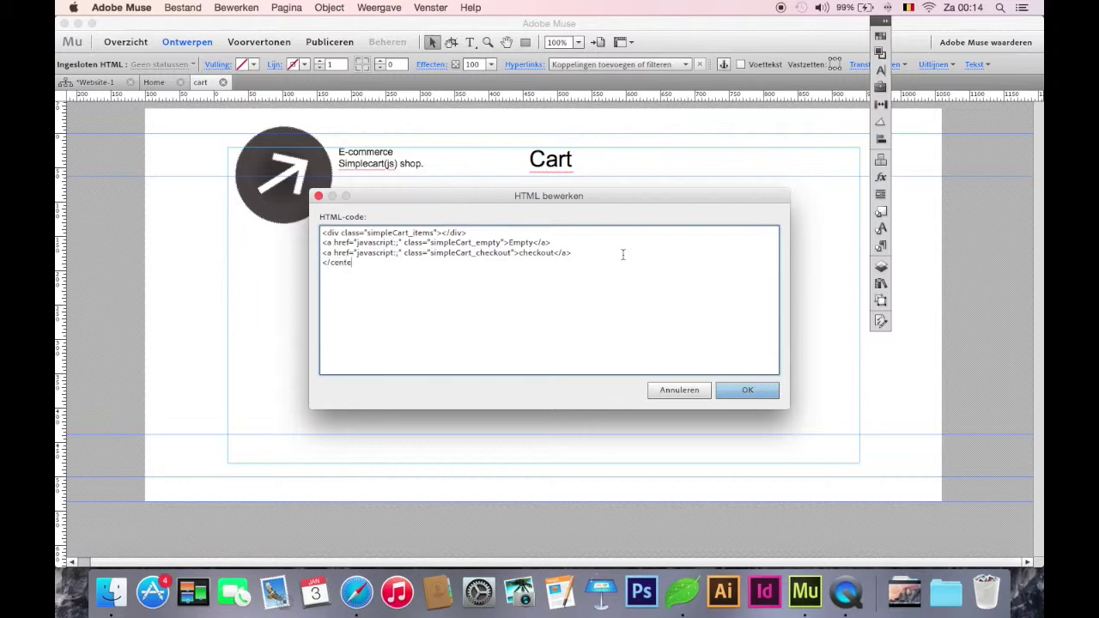
{"action": "type", "text": ">"}
{"action": "left_click", "coordinate": [323, 232]}
{"action": "key", "text": "Return"}
{"action": "type", "text": "<cen"}
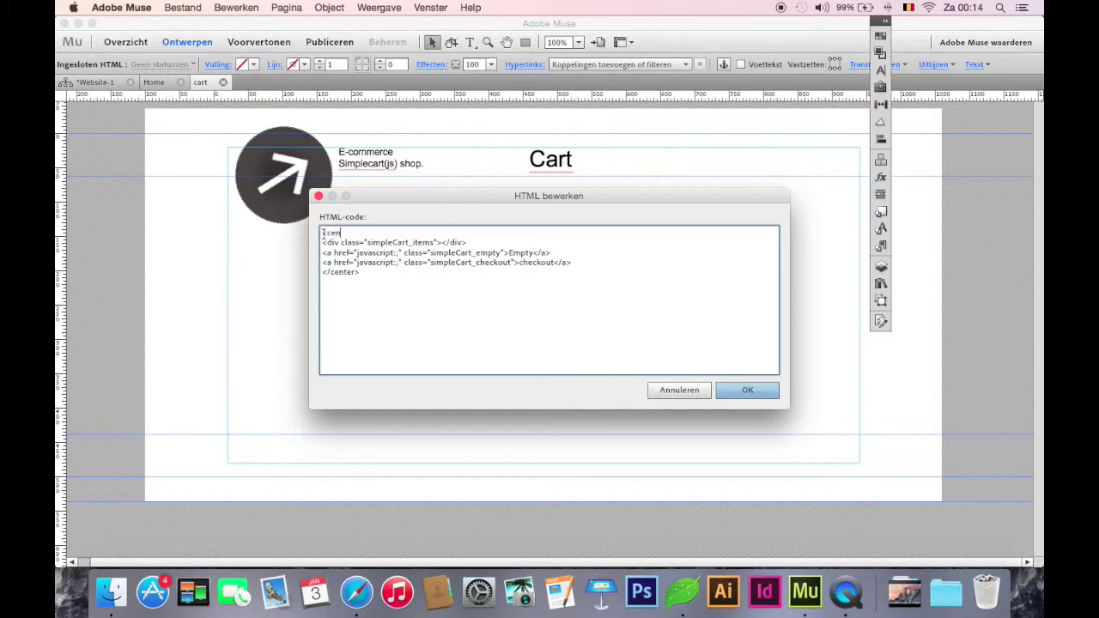
{"action": "left_click", "coordinate": [724, 395]}
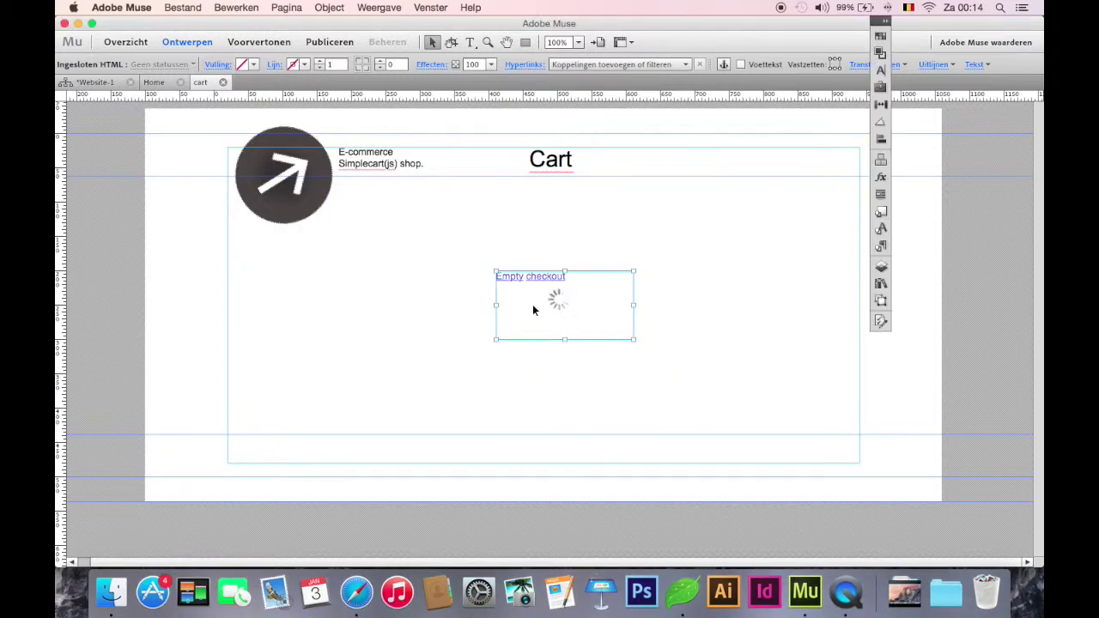
Move the cart HTML object up below the heading and stretch it across the full content width and down to the lower guide.
{"action": "left_click_drag", "start_coordinate": [530, 289], "coordinate": [376, 244]}
{"action": "left_click", "coordinate": [480, 261]}
{"action": "left_click_drag", "start_coordinate": [480, 261], "coordinate": [859, 300]}
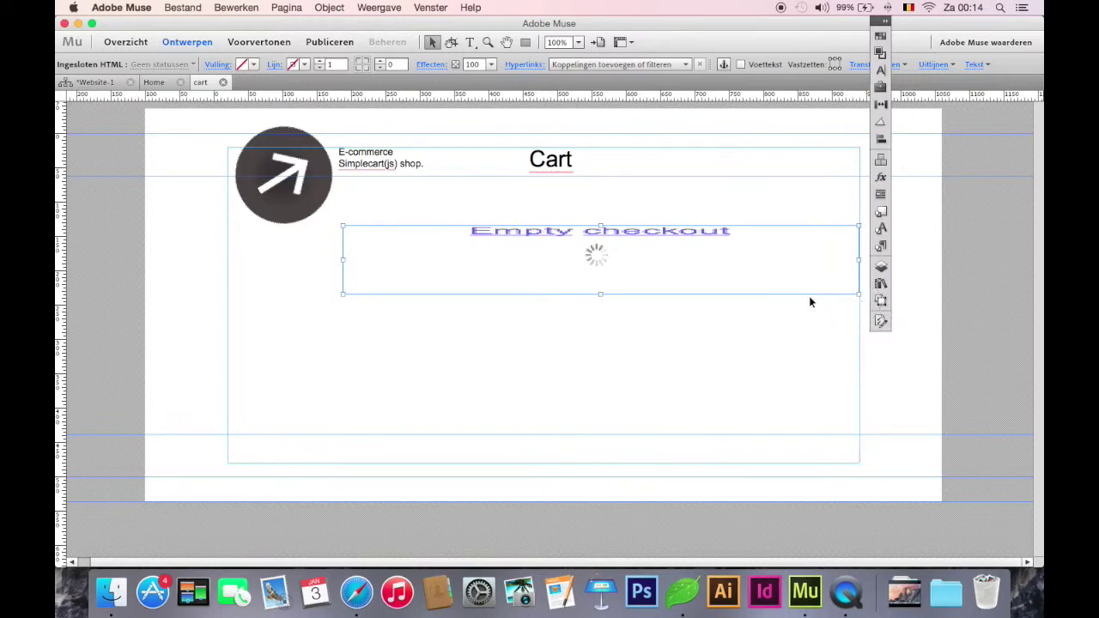
{"action": "left_click_drag", "start_coordinate": [343, 259], "coordinate": [227, 260]}
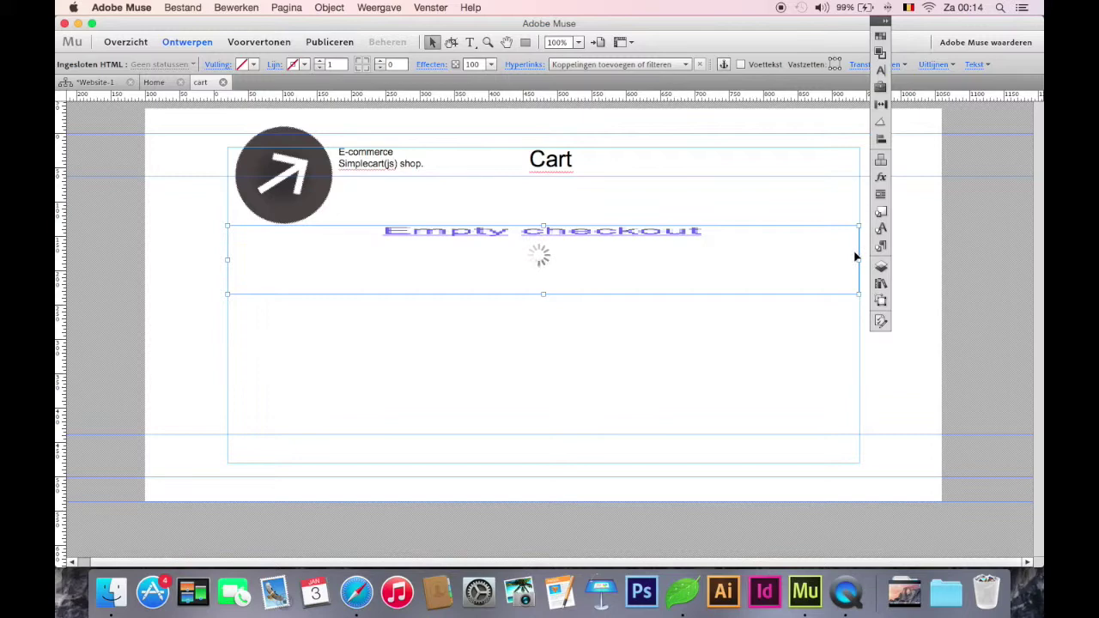
{"action": "left_click_drag", "start_coordinate": [858, 259], "coordinate": [860, 261]}
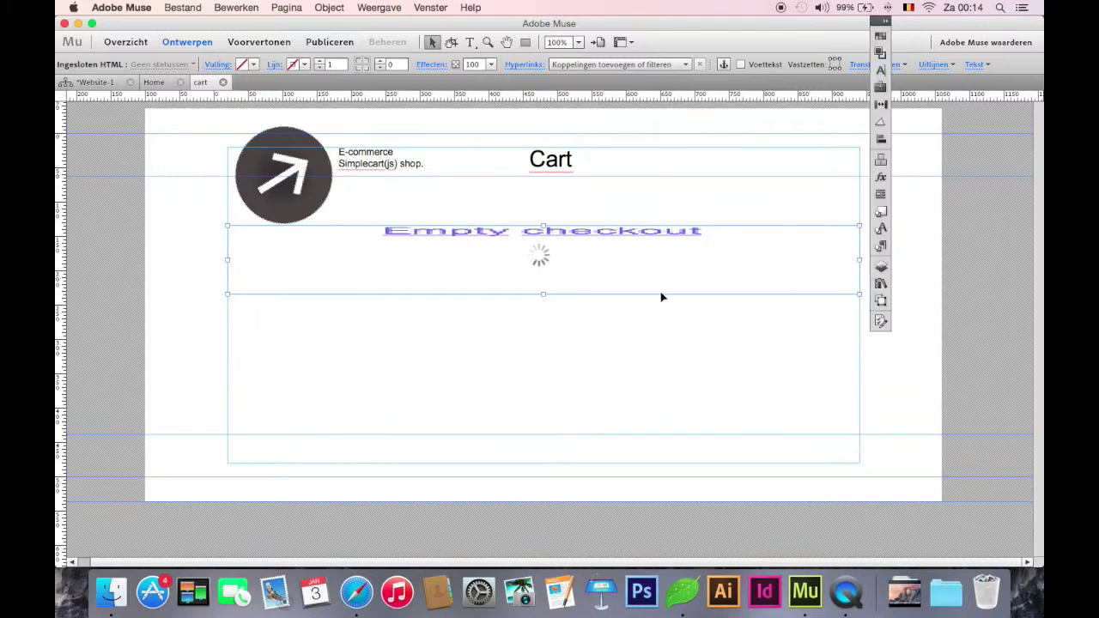
{"action": "left_click", "coordinate": [542, 295]}
{"action": "left_click_drag", "start_coordinate": [542, 295], "coordinate": [560, 440]}
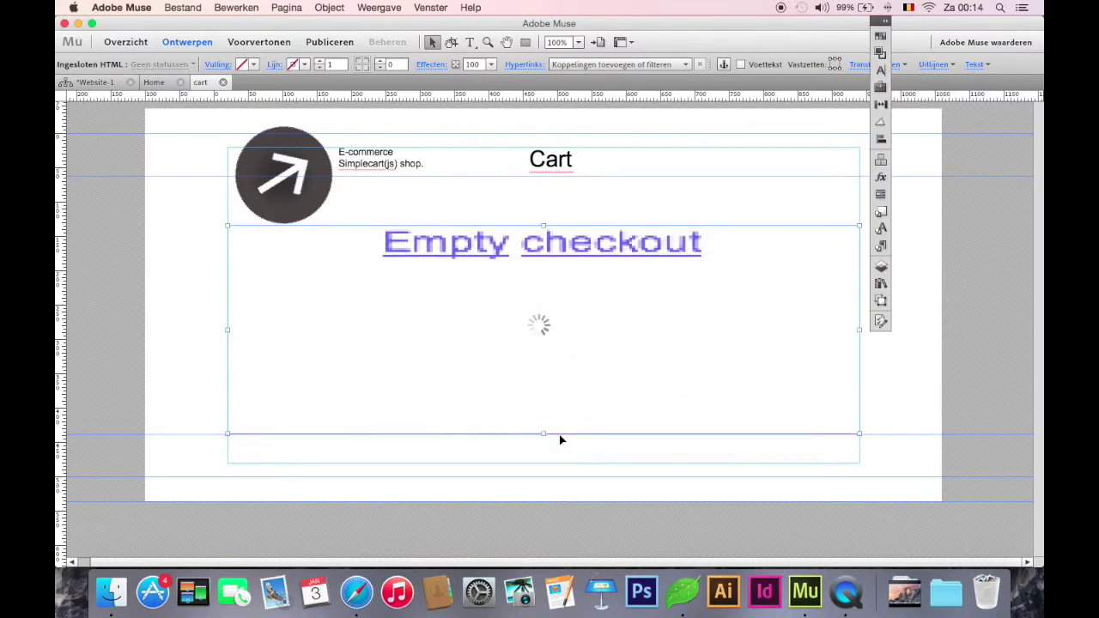
{"action": "left_click", "coordinate": [157, 246]}
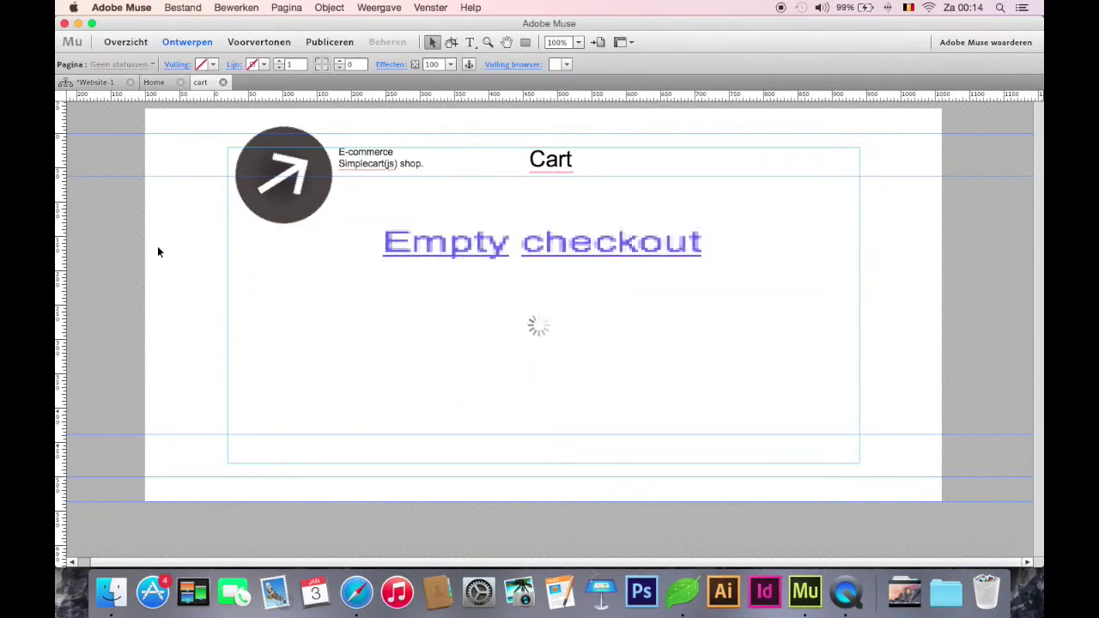
Review the embedded HTML code of the Awesome T-shirt item on the Home page.
{"action": "left_click", "coordinate": [157, 83]}
{"action": "left_click", "coordinate": [414, 270]}
{"action": "right_click", "coordinate": [441, 268]}
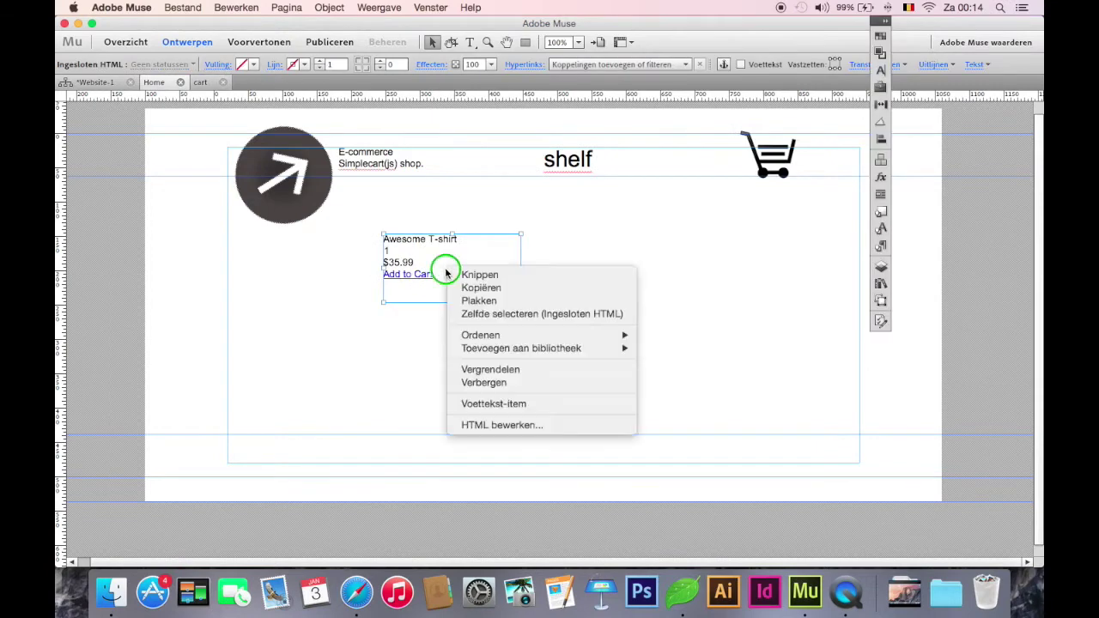
{"action": "left_click", "coordinate": [486, 422]}
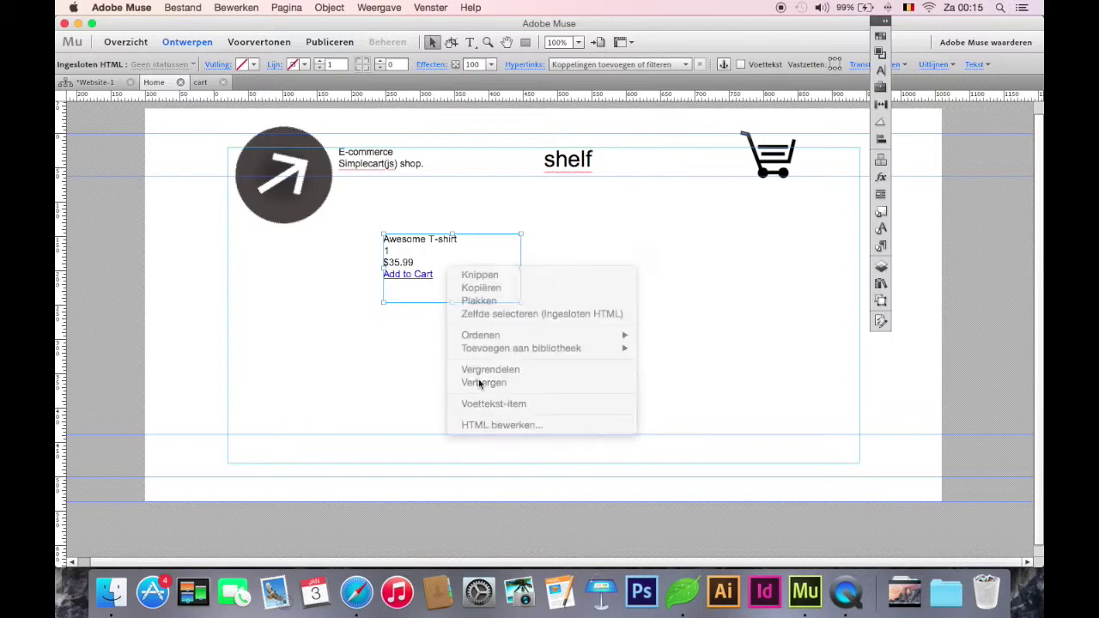
{"action": "left_click", "coordinate": [494, 424]}
{"action": "left_click_drag", "start_coordinate": [463, 298], "coordinate": [302, 236]}
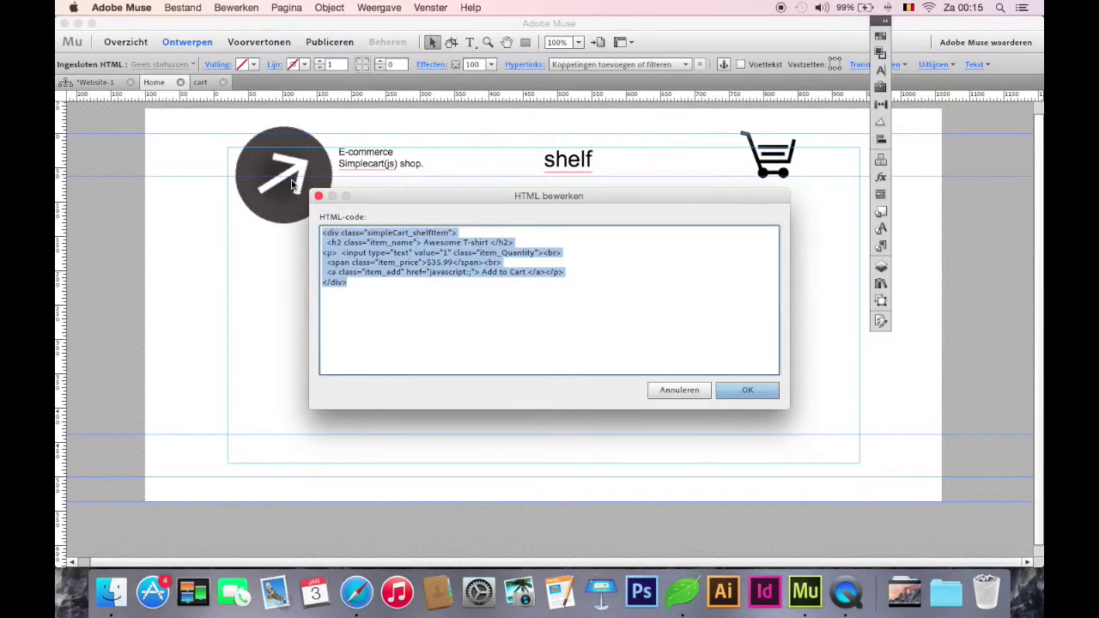
{"action": "left_click", "coordinate": [746, 389]}
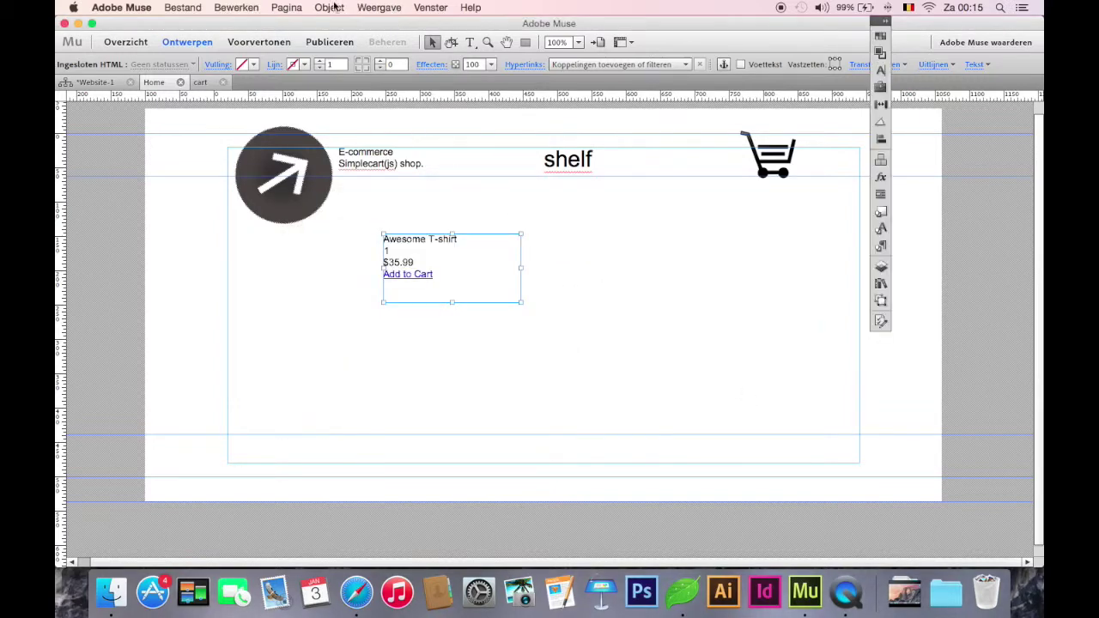
Duplicate the Awesome T-shirt item beside the original and change the copy's HTML to Awesome skirt with a price of $25.99.
{"action": "left_click_drag", "start_coordinate": [456, 277], "coordinate": [604, 274]}
{"action": "right_click", "coordinate": [603, 273]}
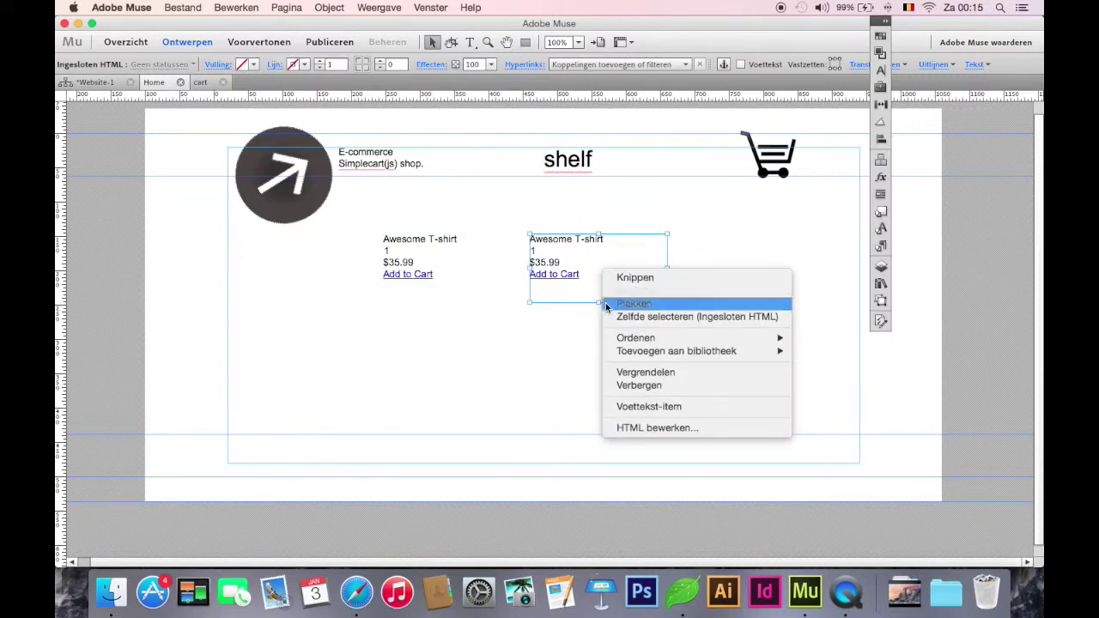
{"action": "left_click", "coordinate": [639, 429]}
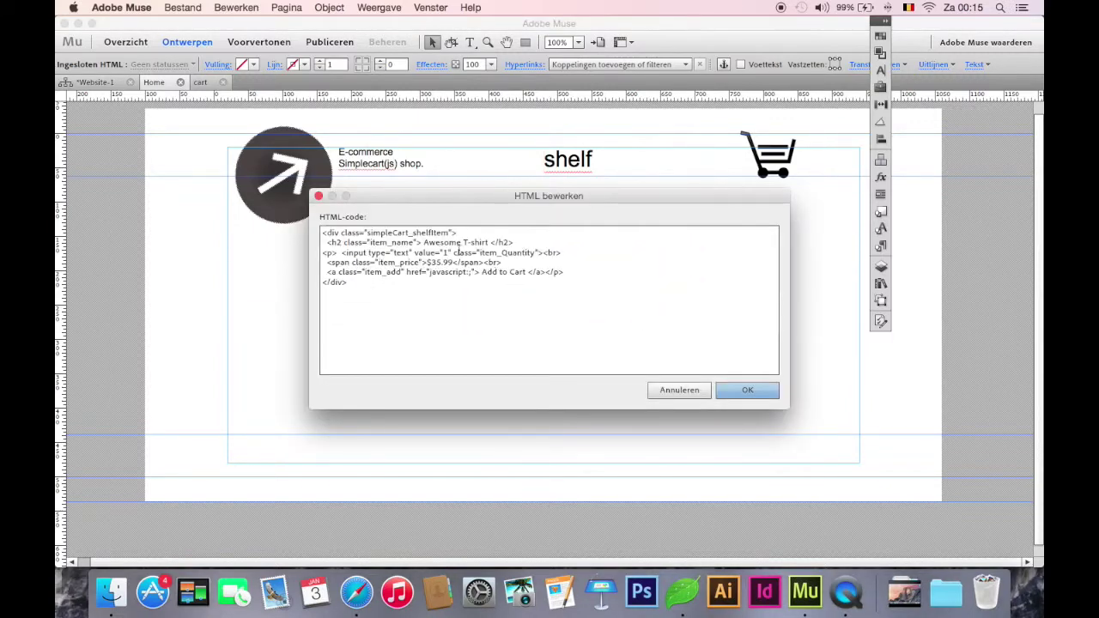
{"action": "left_click_drag", "start_coordinate": [463, 242], "coordinate": [488, 243]}
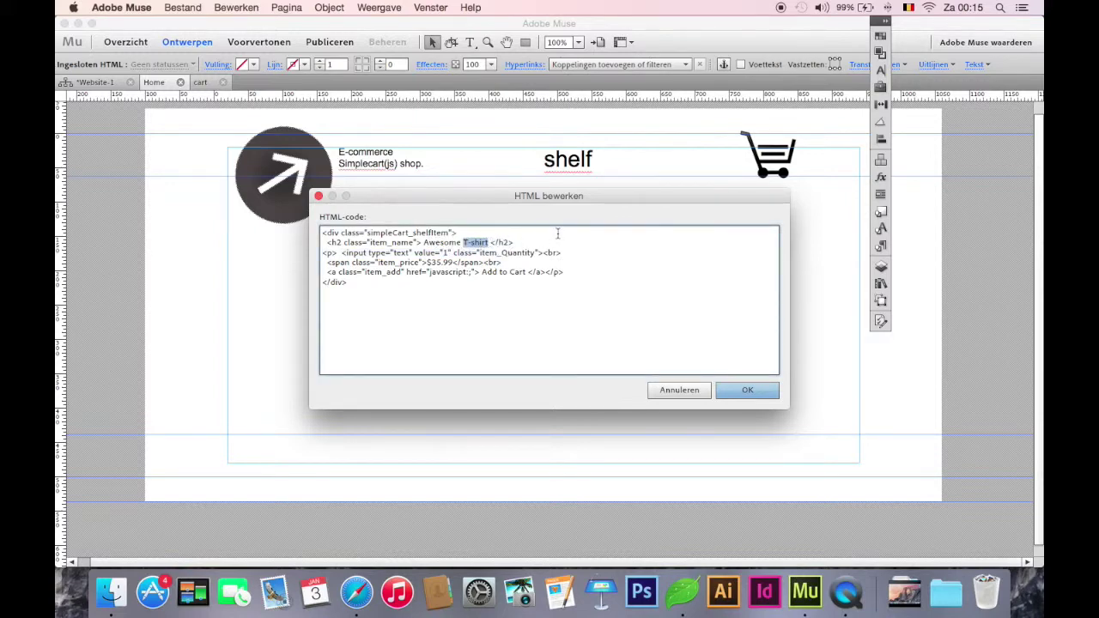
{"action": "type", "text": "skirt"}
{"action": "key", "text": "BackSpace"}
{"action": "key", "text": "BackSpace"}
{"action": "key", "text": "BackSpace"}
{"action": "type", "text": "25"}
{"action": "left_click", "coordinate": [728, 389]}
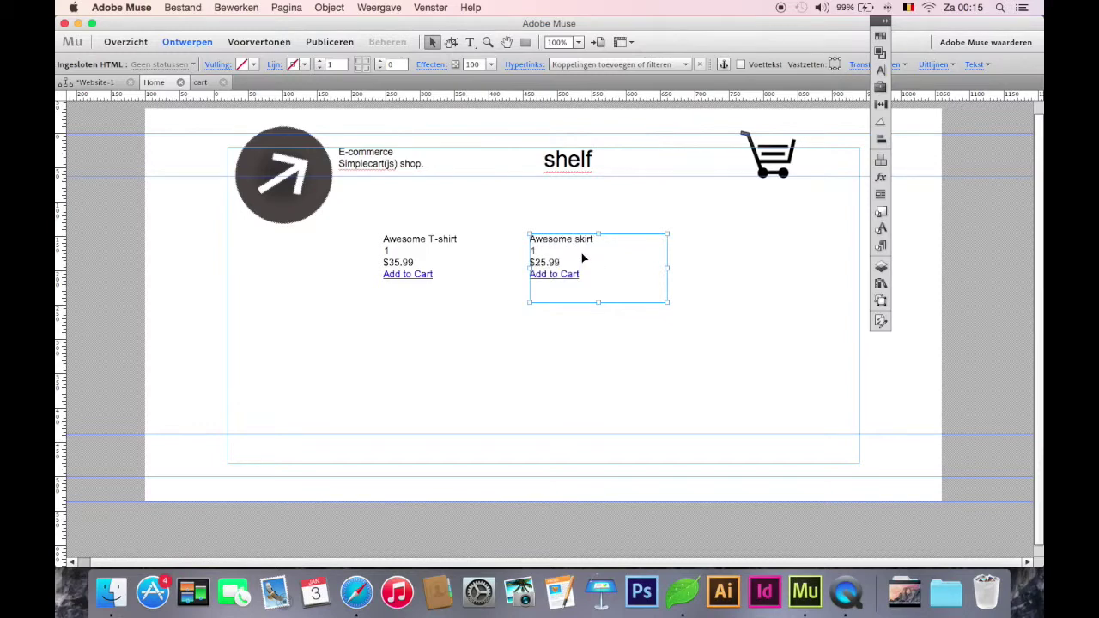
{"action": "left_click", "coordinate": [438, 182]}
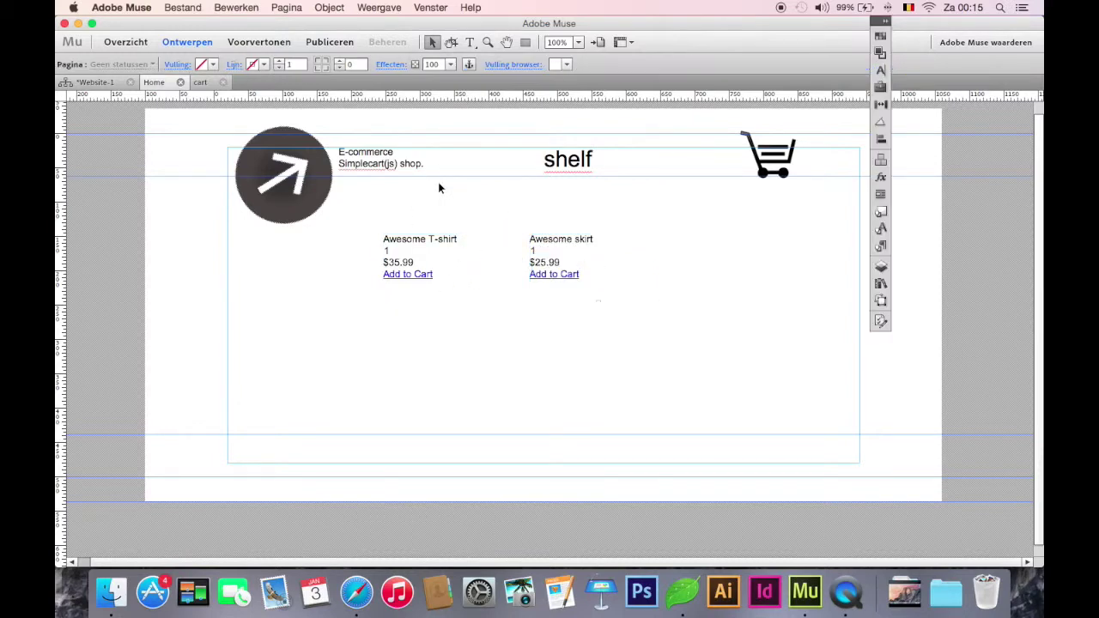
Export the site as HTML to the MuseExport folder with the domain name demo.com.
{"action": "key", "text": "super+e"}
{"action": "key", "text": "Return"}
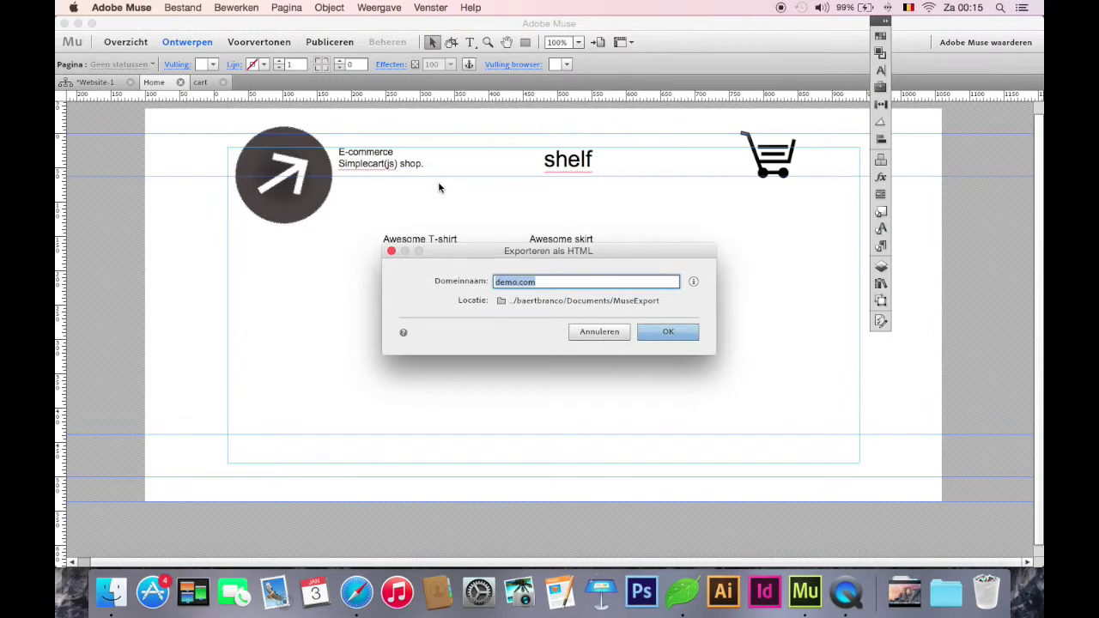
{"action": "key", "text": "Return"}
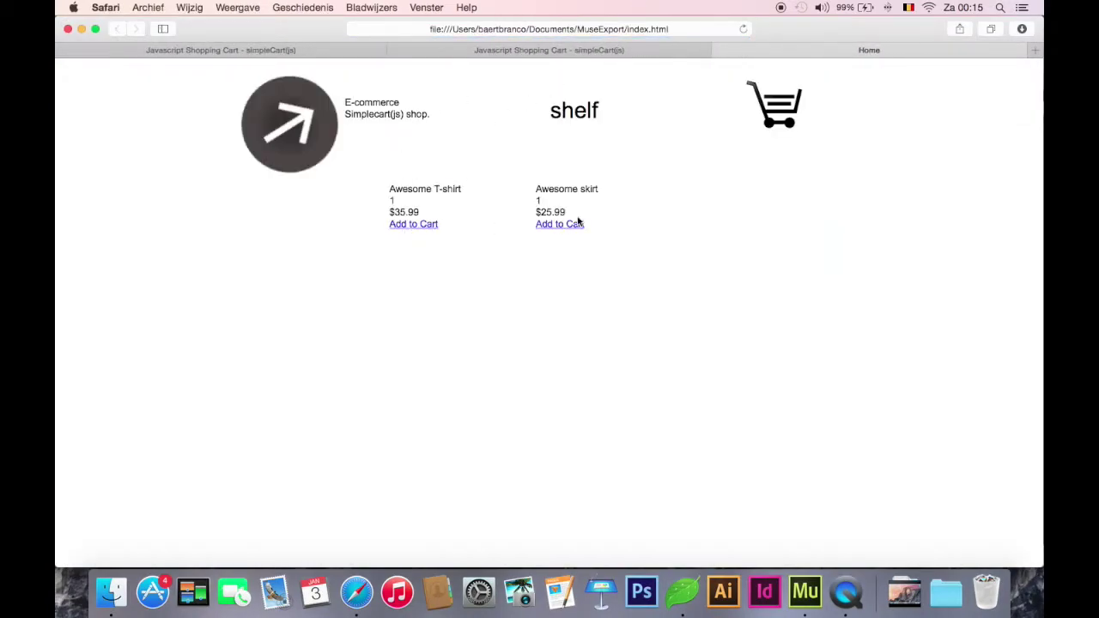
Test the exported shop by emptying the cart, adding the T-shirt and skirt again from the shelf, and checking out.
{"action": "left_click", "coordinate": [773, 108]}
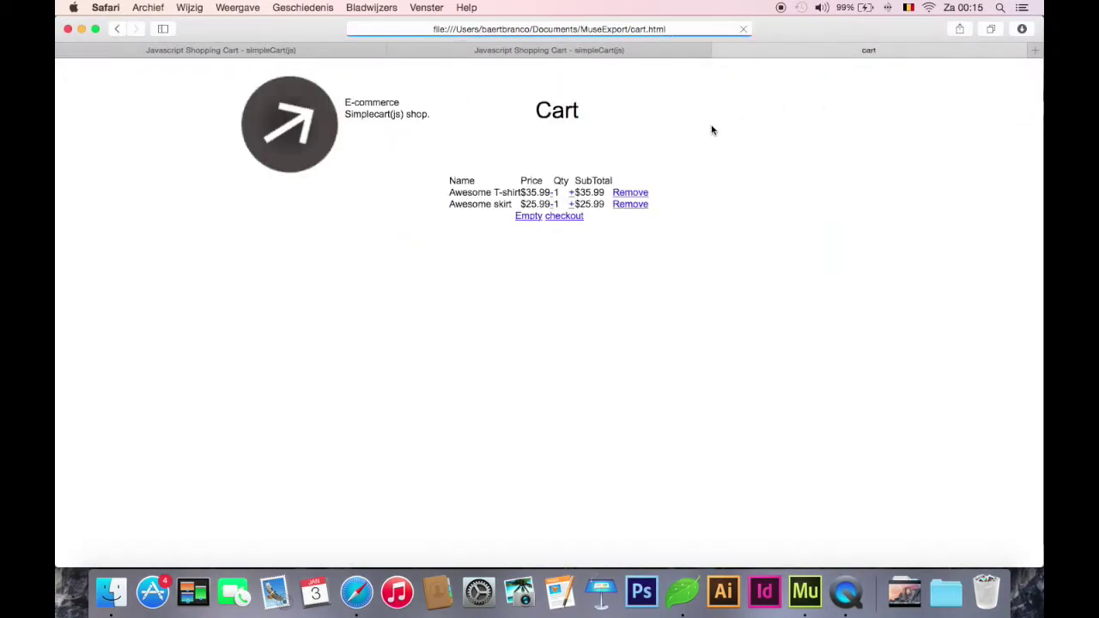
{"action": "left_click", "coordinate": [528, 217]}
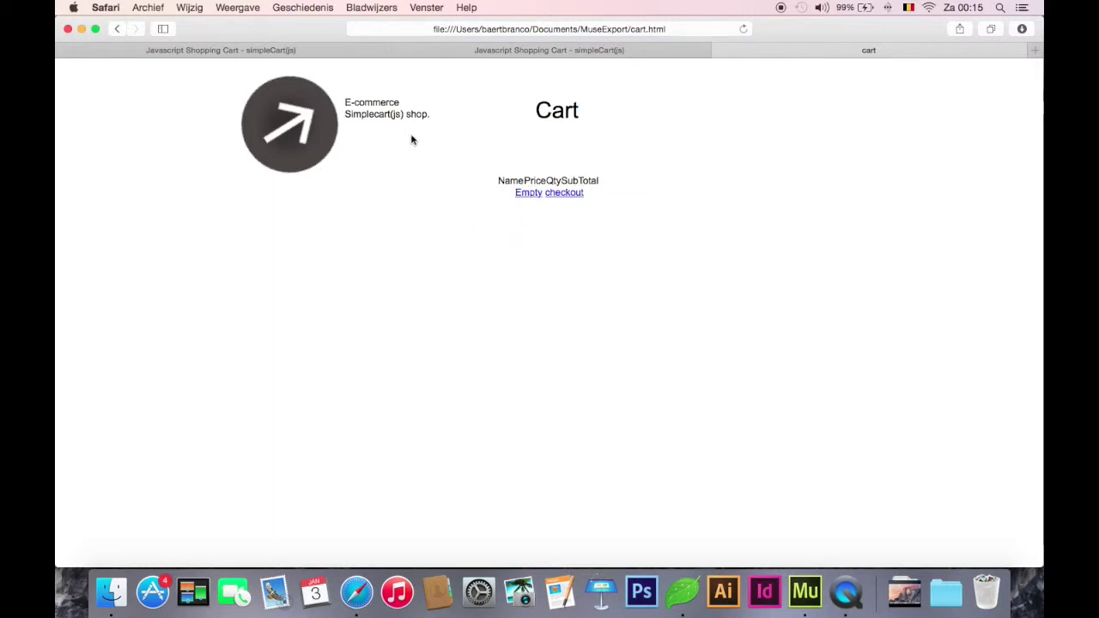
{"action": "left_click", "coordinate": [300, 113]}
{"action": "left_click", "coordinate": [549, 225]}
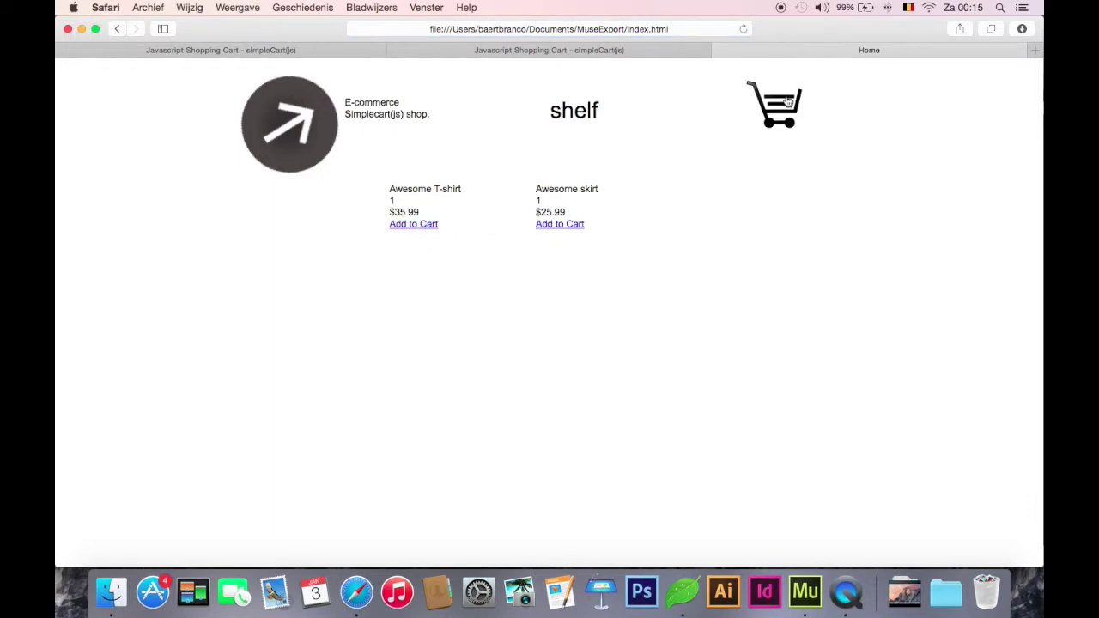
{"action": "left_click", "coordinate": [788, 103]}
{"action": "left_click", "coordinate": [560, 217]}
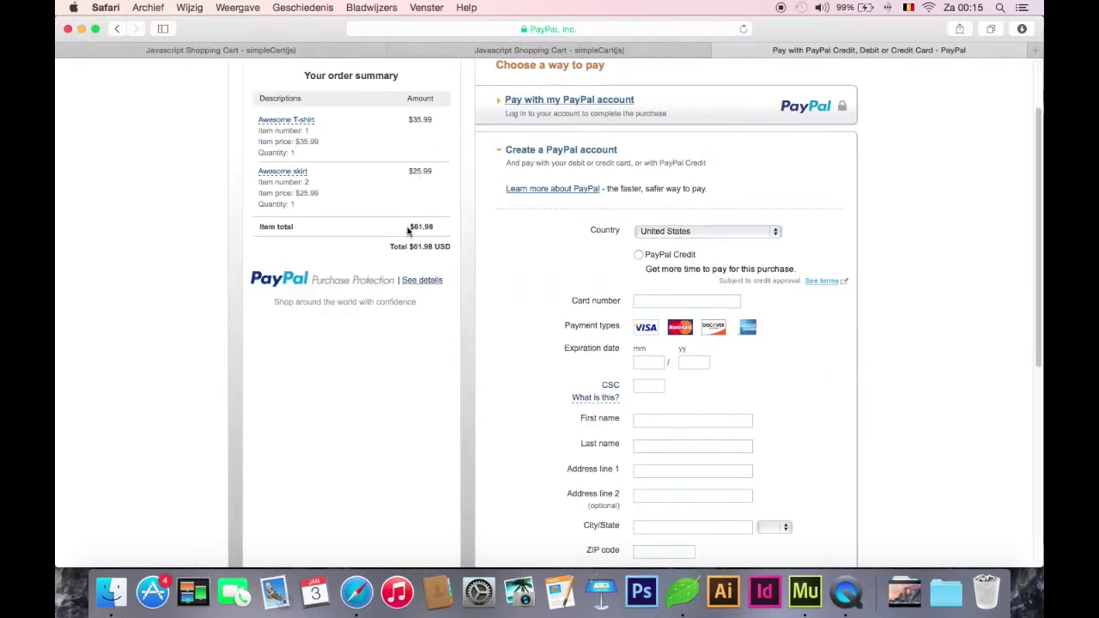
Review the PayPal payment page, including the order total, the account form and the merchant e-mail heading.
{"action": "left_click_drag", "start_coordinate": [409, 247], "coordinate": [438, 246]}
{"action": "left_click", "coordinate": [533, 232]}
{"action": "scroll", "coordinate": [533, 230], "scroll_direction": "down", "scroll_amount": 5}
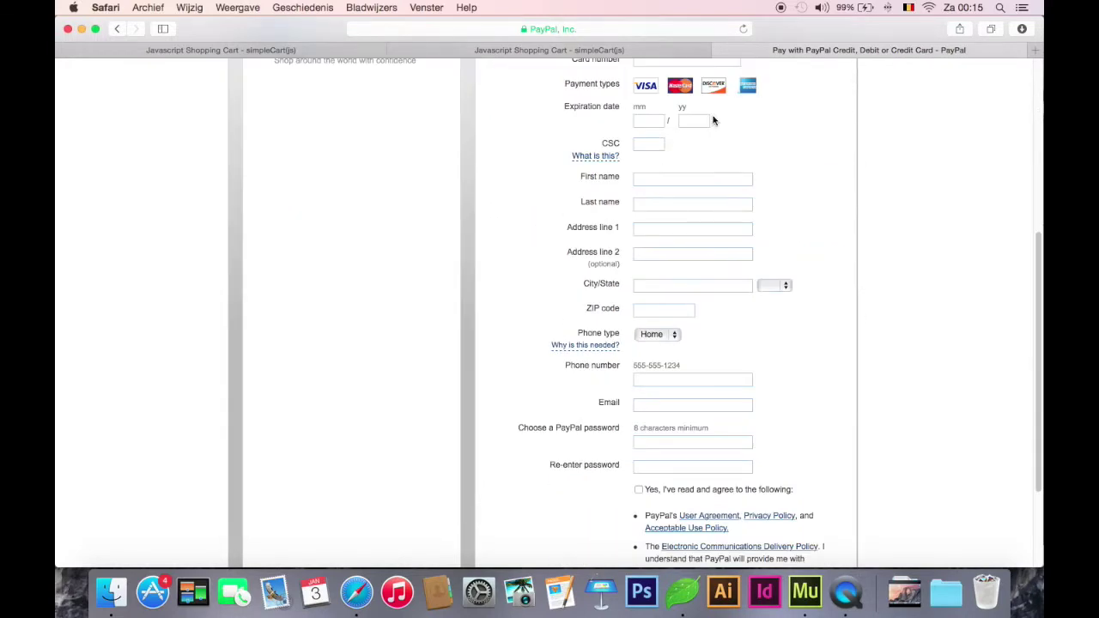
{"action": "scroll", "coordinate": [712, 120], "scroll_direction": "up", "scroll_amount": 1}
{"action": "scroll", "coordinate": [650, 223], "scroll_direction": "down", "scroll_amount": 3}
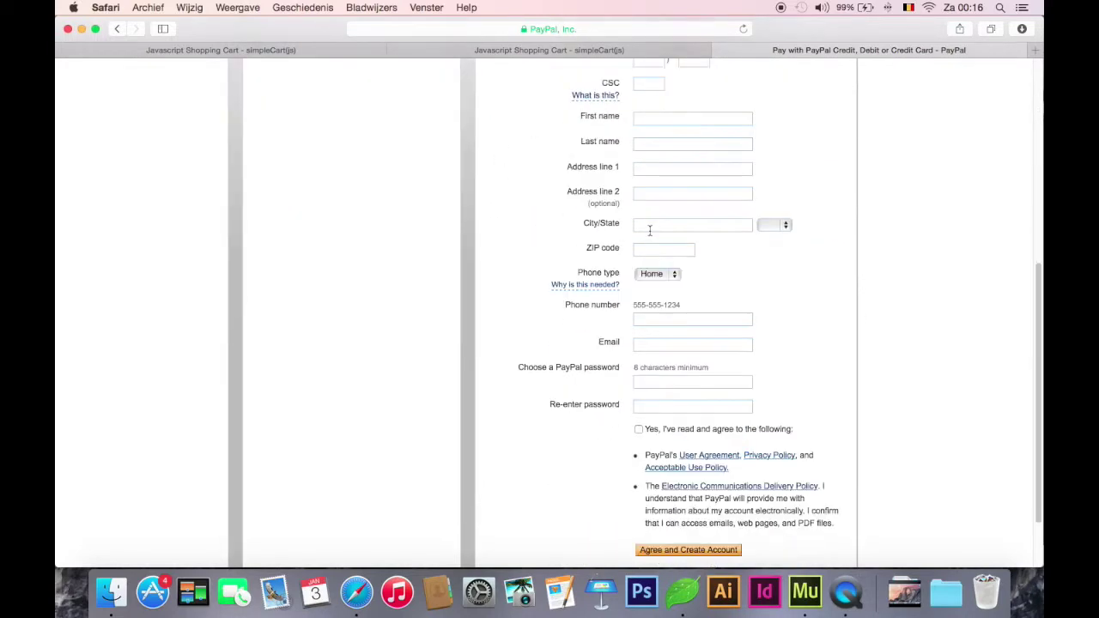
{"action": "scroll", "coordinate": [650, 229], "scroll_direction": "up", "scroll_amount": 8}
{"action": "left_click", "coordinate": [228, 108]}
{"action": "left_click", "coordinate": [356, 103]}
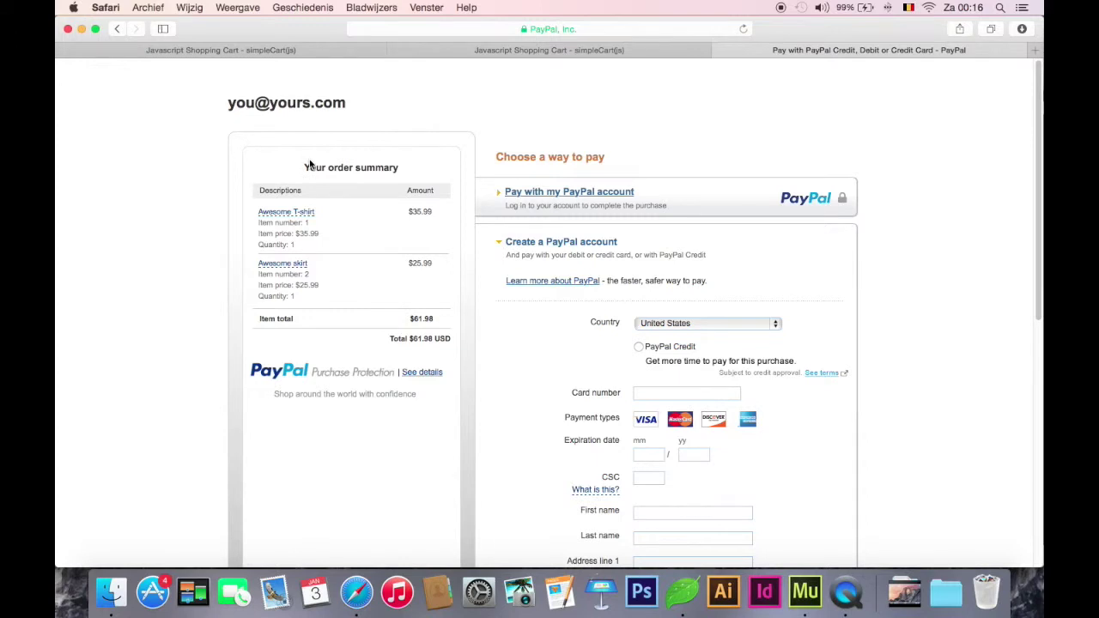
{"action": "left_click_drag", "start_coordinate": [281, 150], "coordinate": [468, 117]}
{"action": "left_click", "coordinate": [403, 152]}
Close the PayPal page, download simpleCart(js) from simplecartjs.org and open the downloaded wojodesign-simplecart-js-51a9a38 folder.
{"action": "left_click", "coordinate": [720, 50]}
{"action": "key", "text": "super+w"}
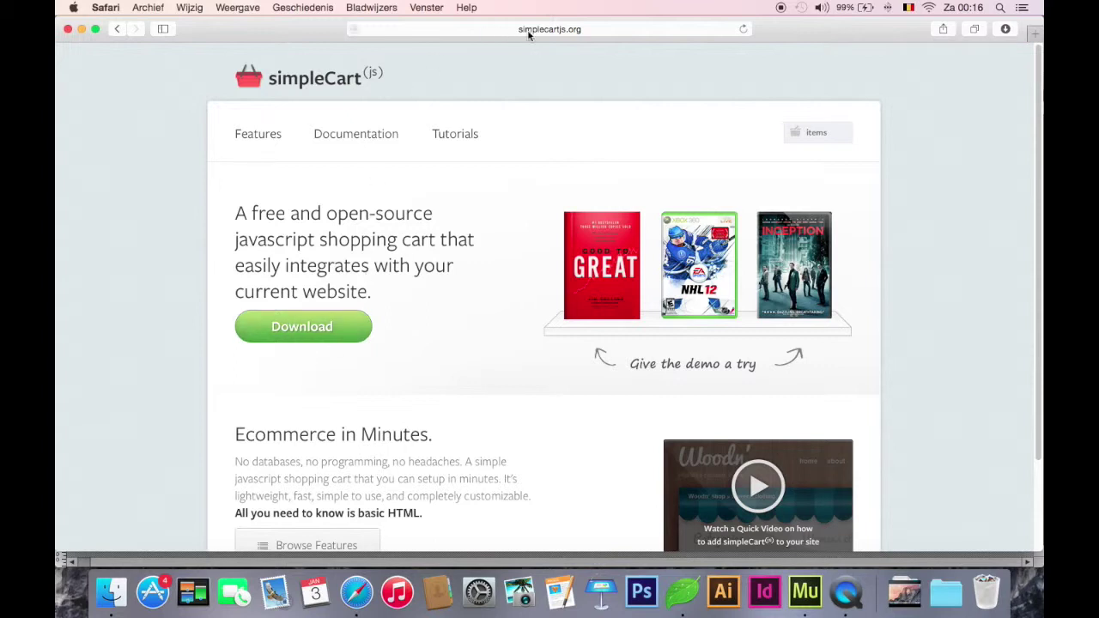
{"action": "left_click", "coordinate": [301, 333]}
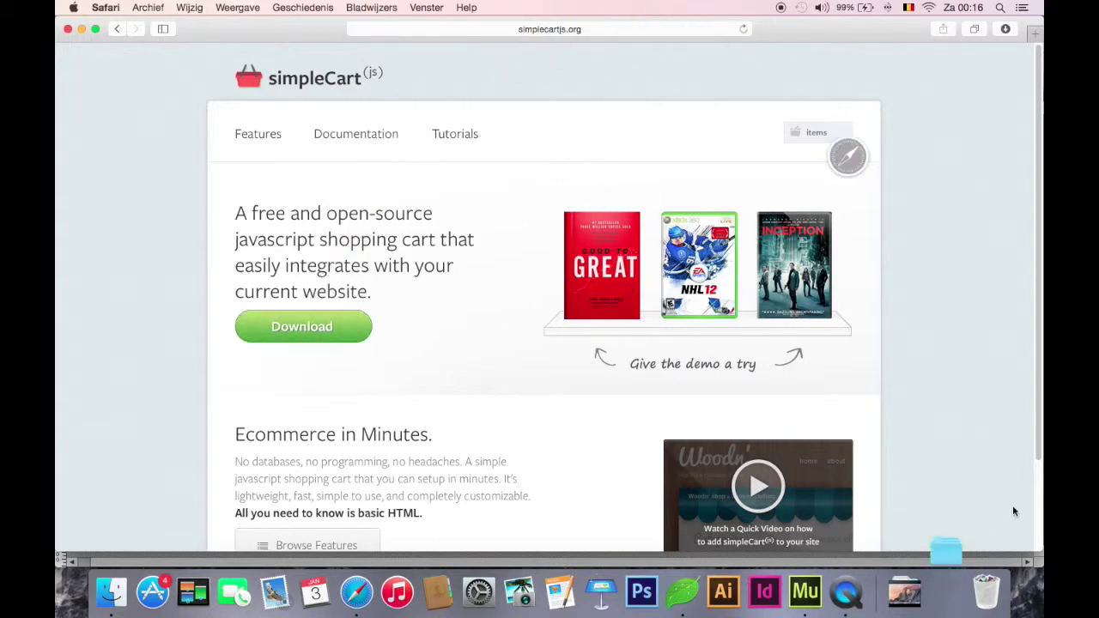
{"action": "left_click", "coordinate": [945, 591]}
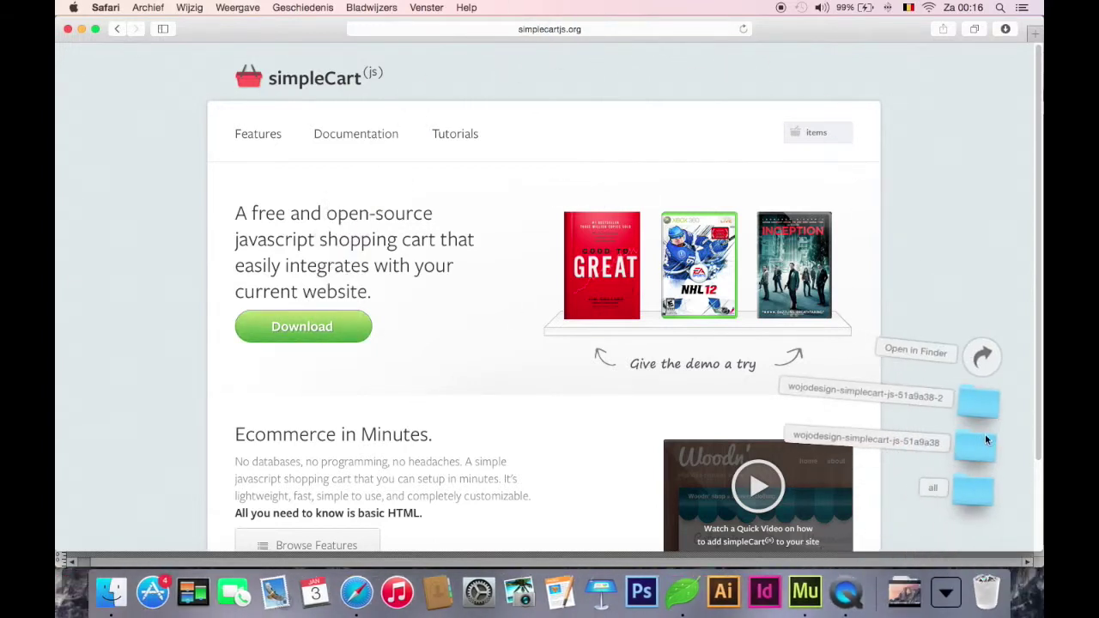
{"action": "left_click", "coordinate": [978, 438]}
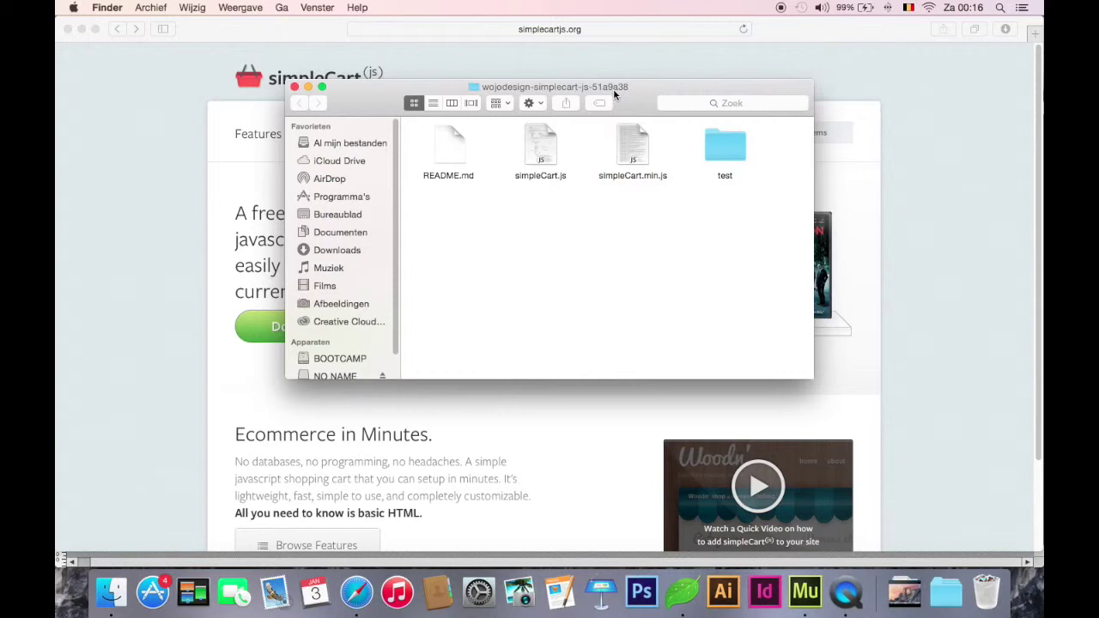
Locate simpleCart.js and simpleCart.min.js in the downloaded folder and in the MuseExport folder under Documents.
{"action": "left_click", "coordinate": [540, 175]}
{"action": "left_click", "coordinate": [604, 160], "text": "super"}
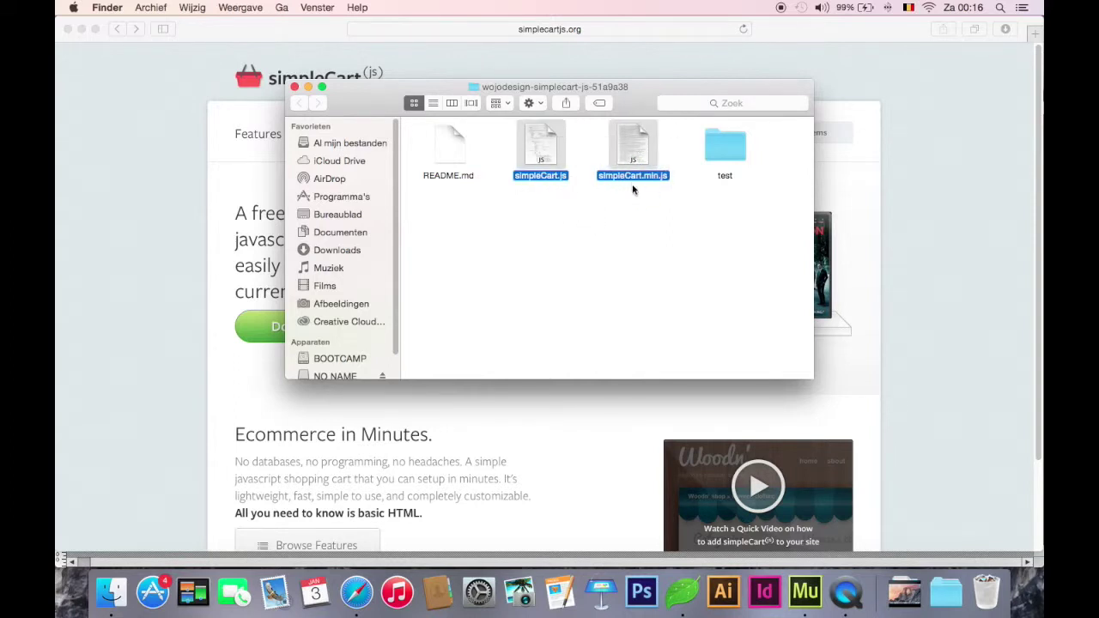
{"action": "left_click", "coordinate": [602, 214]}
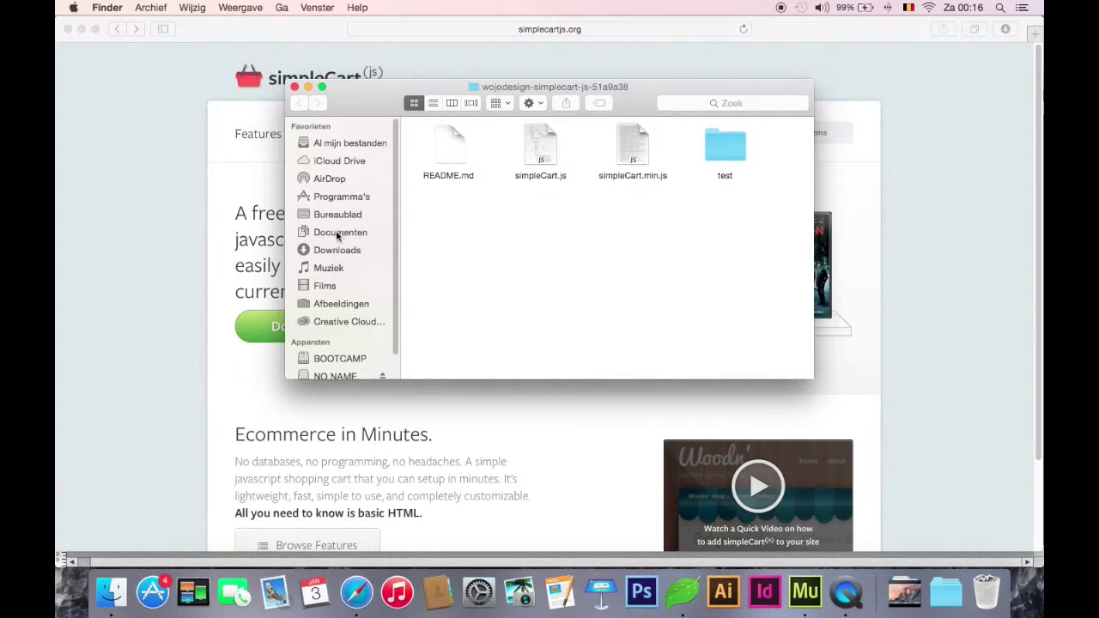
{"action": "left_click", "coordinate": [338, 232]}
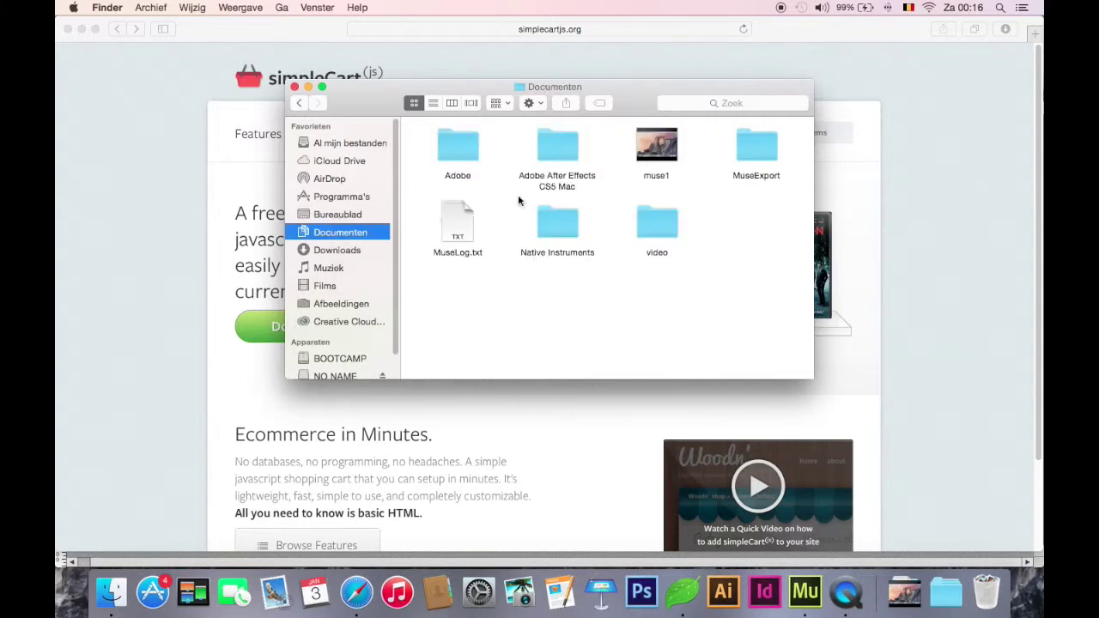
{"action": "double_click", "coordinate": [769, 146]}
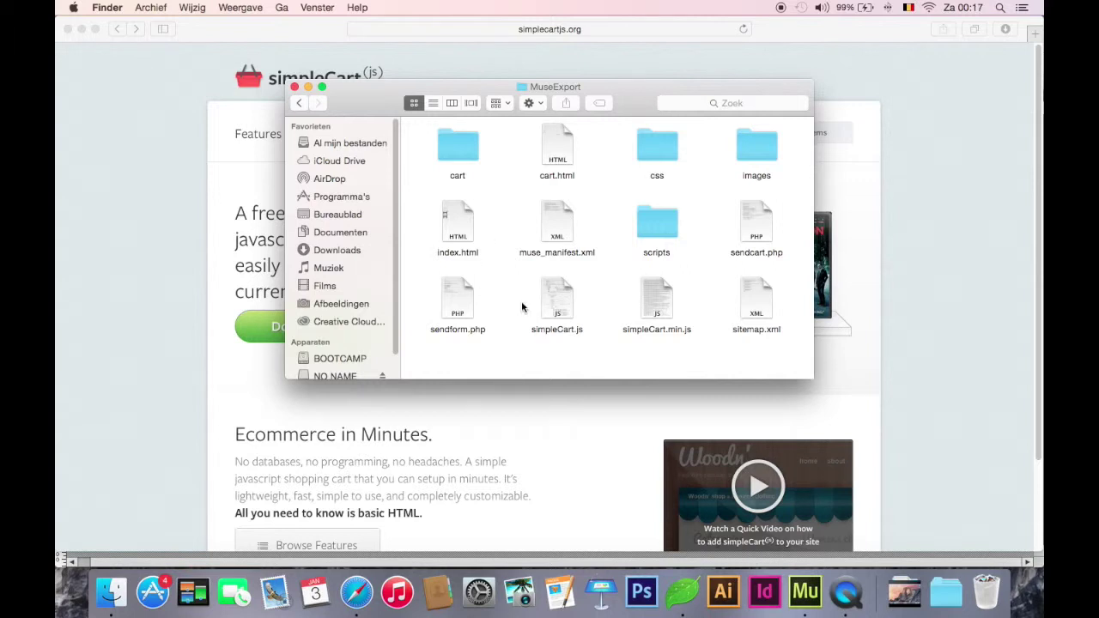
{"action": "left_click_drag", "start_coordinate": [535, 348], "coordinate": [681, 296]}
{"action": "left_click", "coordinate": [700, 293]}
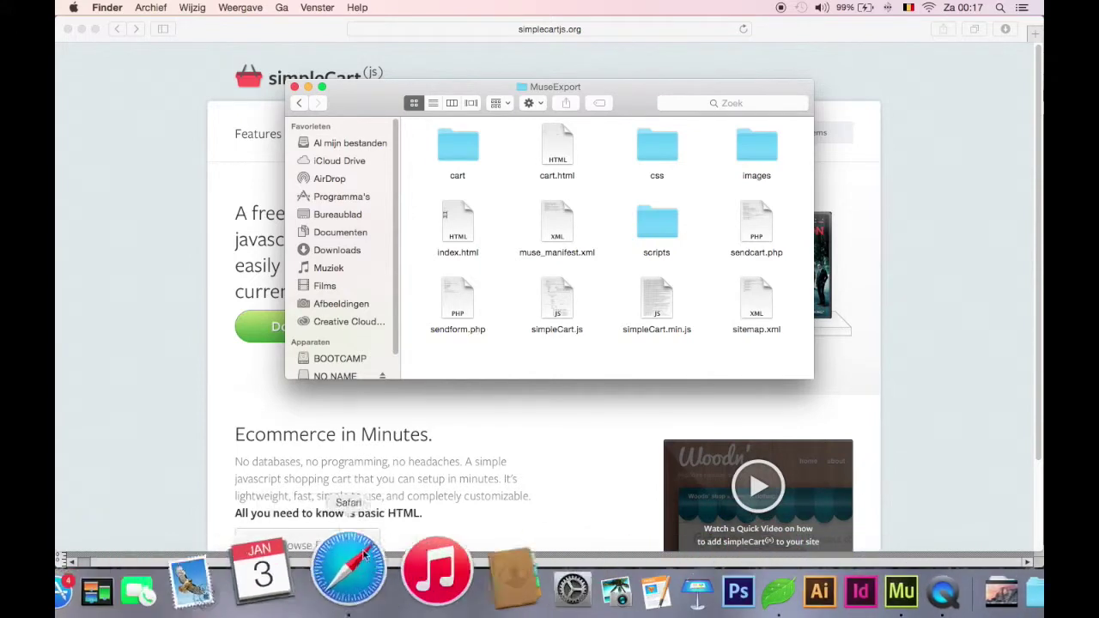
Open the exported index.html, go to its cart and increase the quantities of the Awesome T-shirt and the Awesome skirt.
{"action": "double_click", "coordinate": [458, 230]}
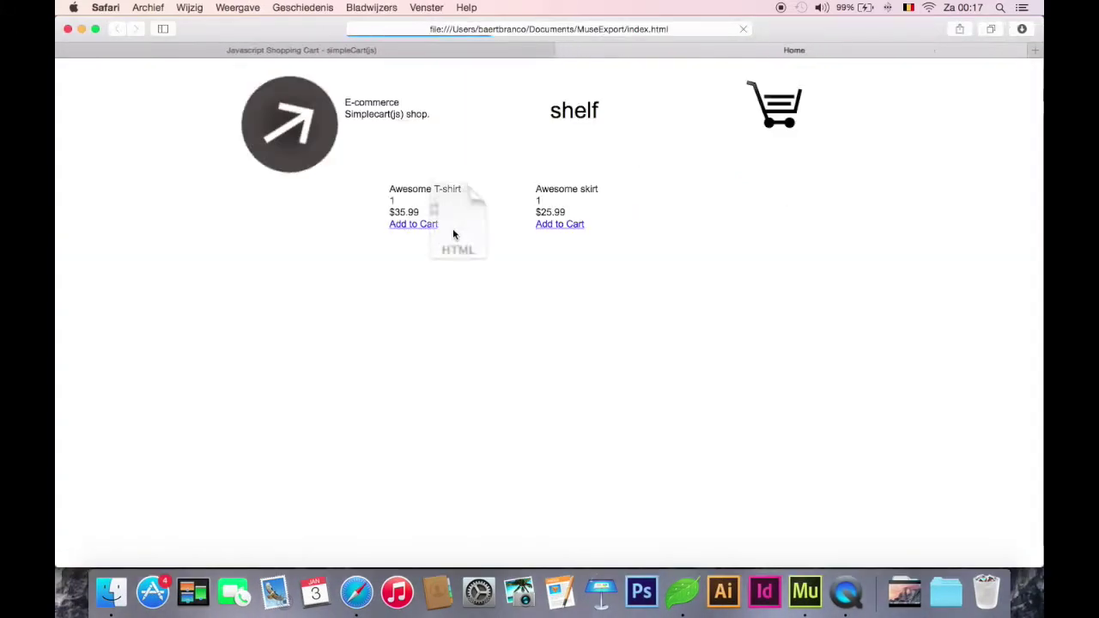
{"action": "left_click", "coordinate": [788, 92]}
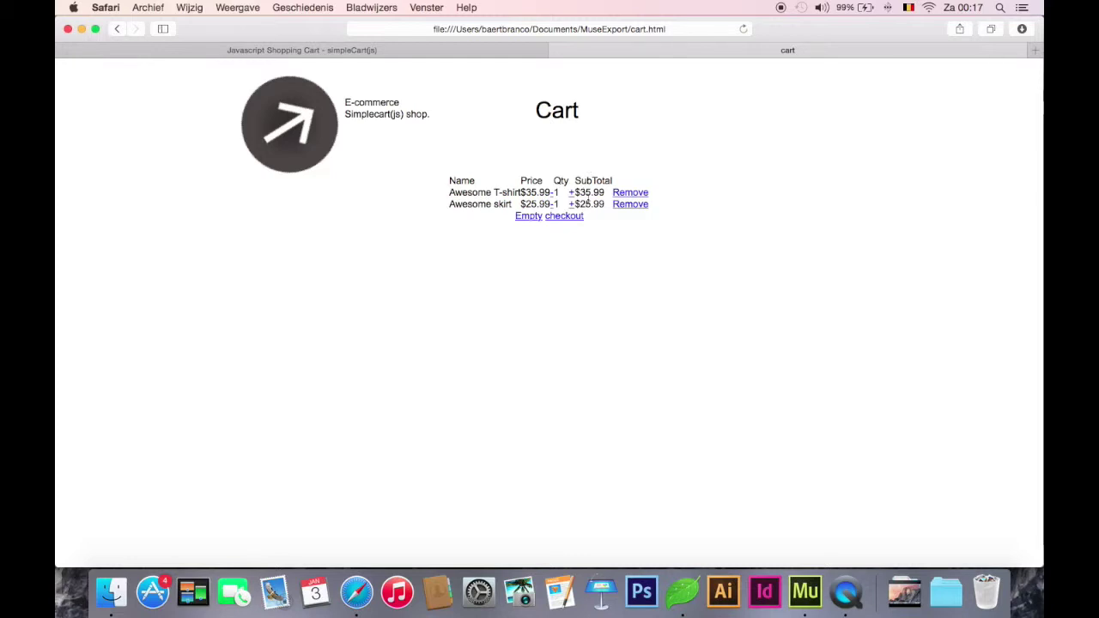
{"action": "left_click", "coordinate": [569, 193]}
{"action": "left_click", "coordinate": [569, 192]}
{"action": "left_click", "coordinate": [569, 193]}
{"action": "left_click", "coordinate": [569, 192]}
{"action": "left_click", "coordinate": [569, 193]}
{"action": "left_click", "coordinate": [570, 204]}
{"action": "left_click", "coordinate": [570, 204]}
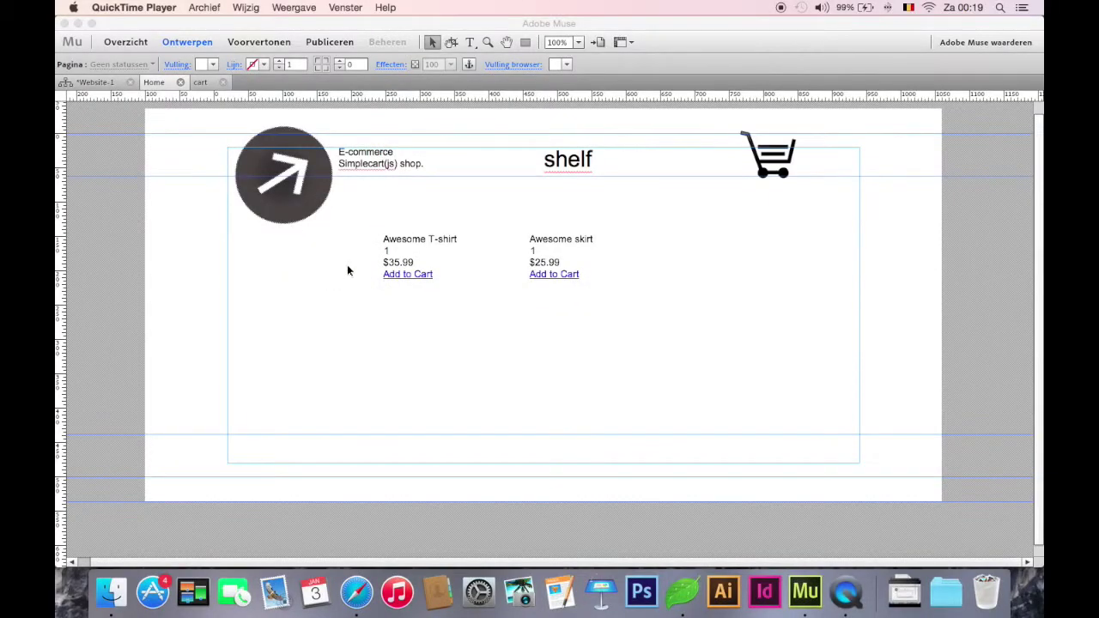
Open the cart page's embedded HTML for editing and insert an empty line below the simpleCart_items div.
{"action": "left_click", "coordinate": [208, 81]}
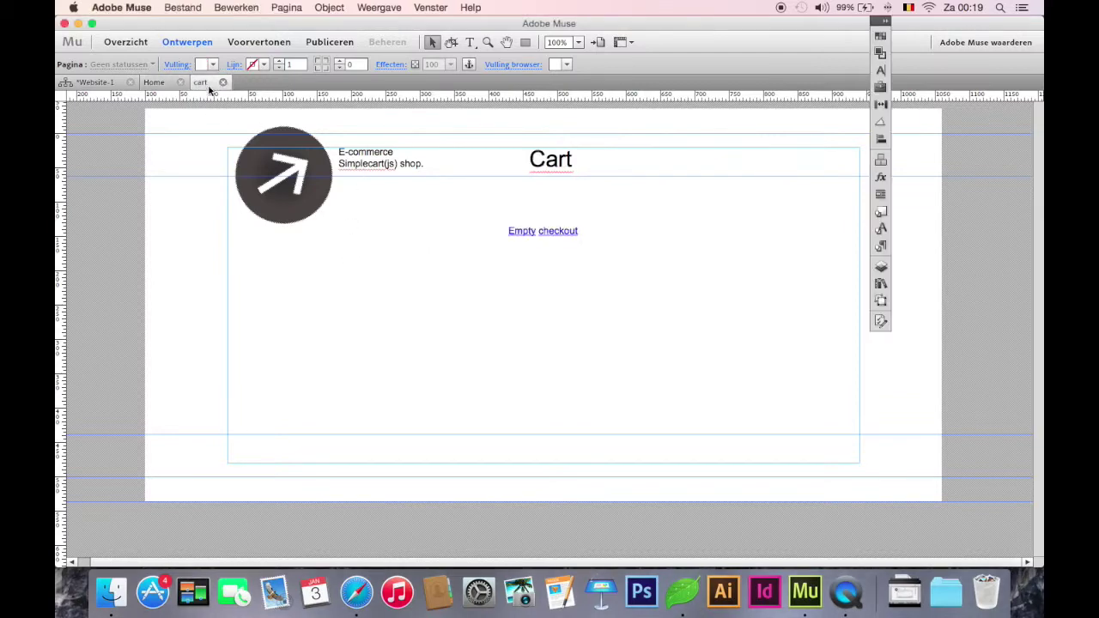
{"action": "left_click", "coordinate": [525, 231]}
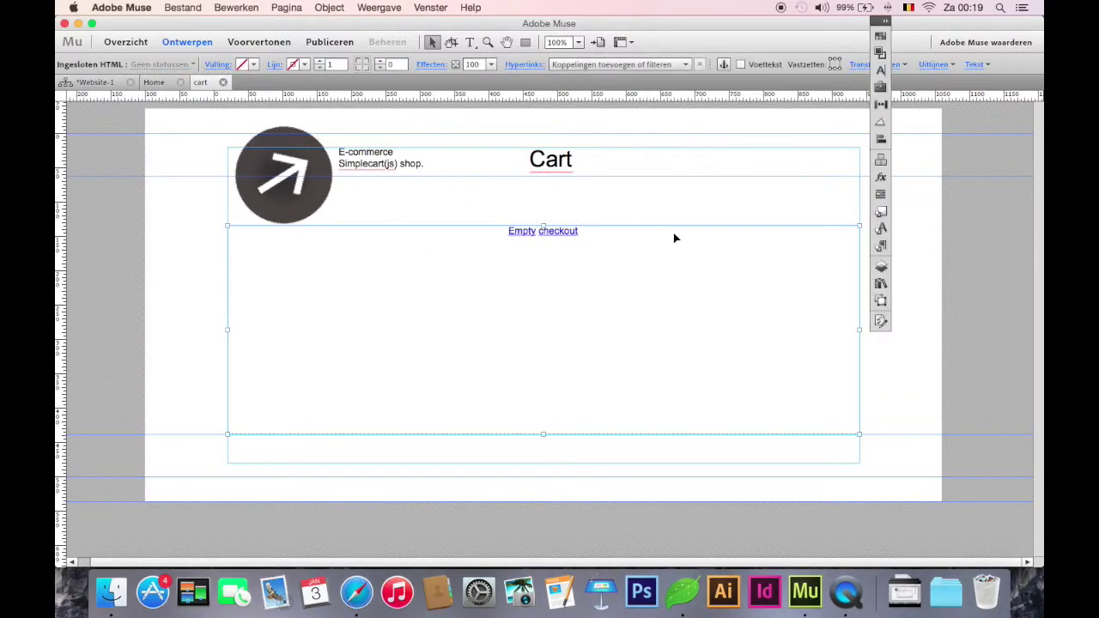
{"action": "right_click", "coordinate": [590, 248]}
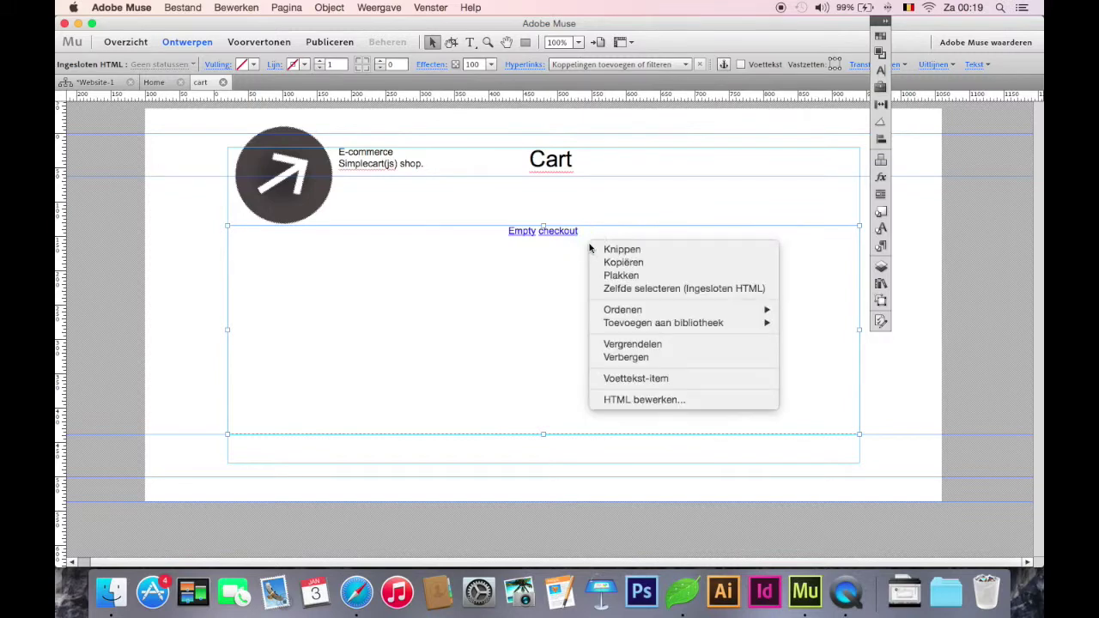
{"action": "left_click", "coordinate": [645, 400]}
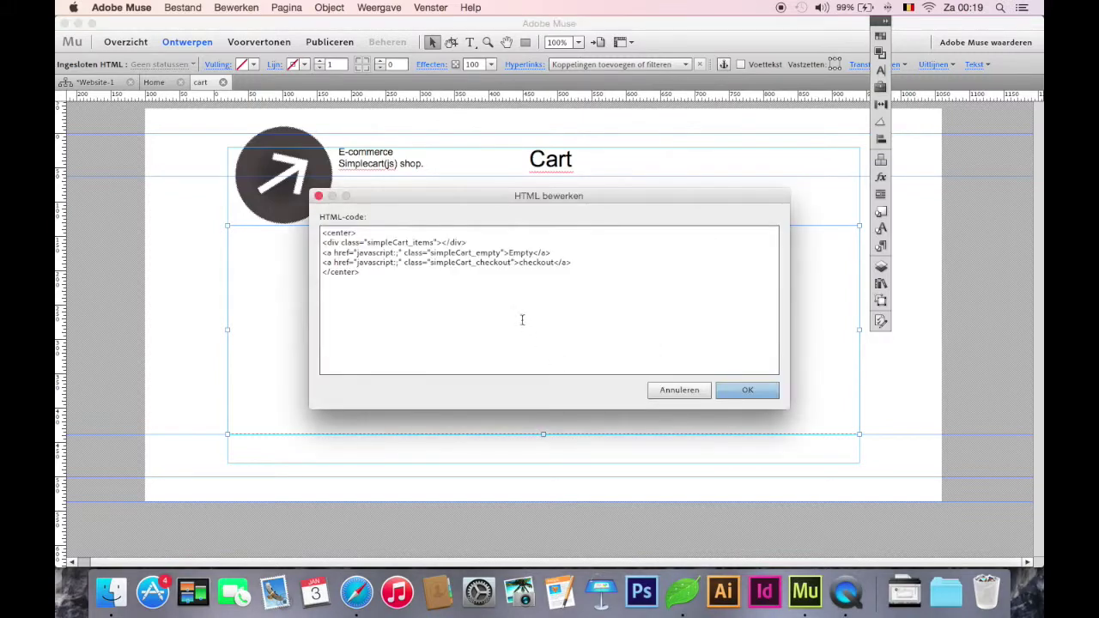
{"action": "left_click", "coordinate": [473, 243]}
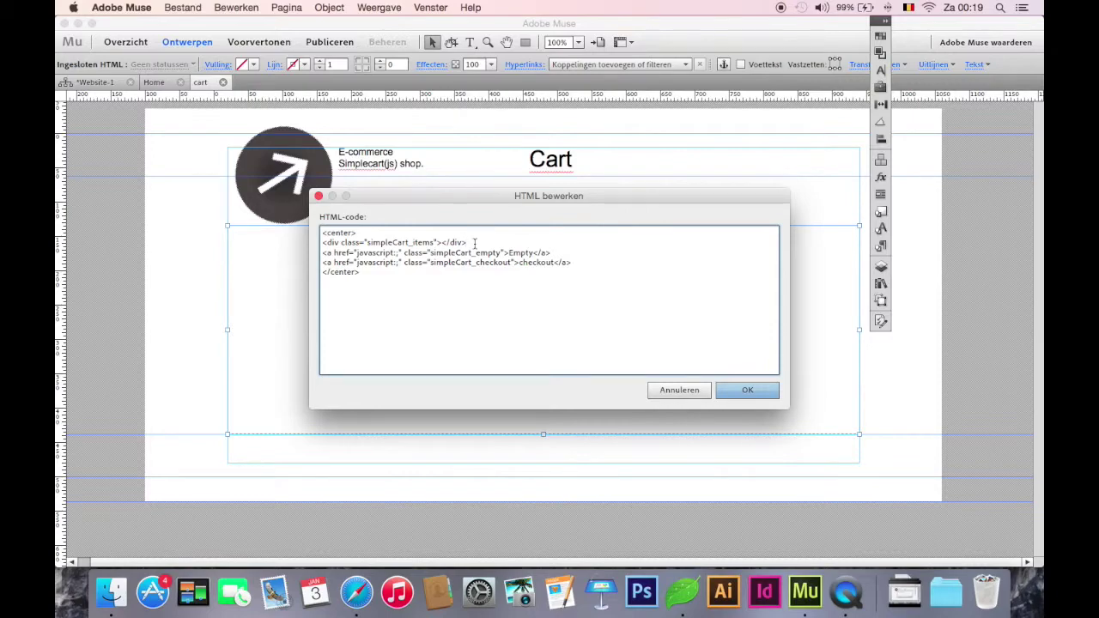
{"action": "key", "text": "Return"}
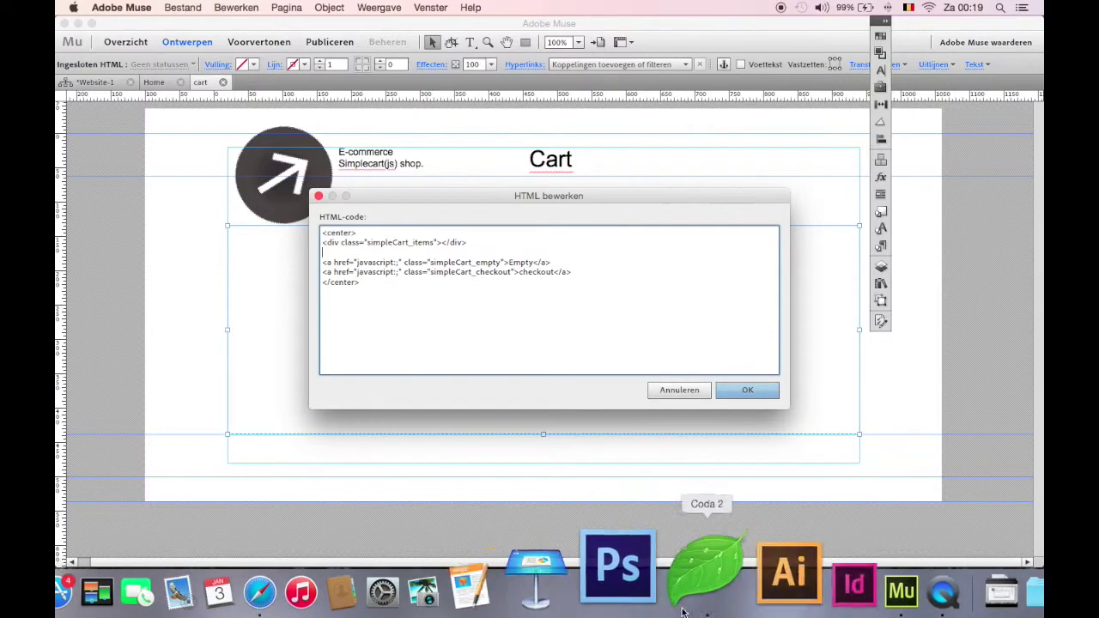
Copy the simpleCart_grandTotal div from the HTML document in Coda into the empty line and save the cart's HTML code in Muse.
{"action": "left_click", "coordinate": [601, 592]}
{"action": "scroll", "coordinate": [152, 314], "scroll_direction": "down", "scroll_amount": 3}
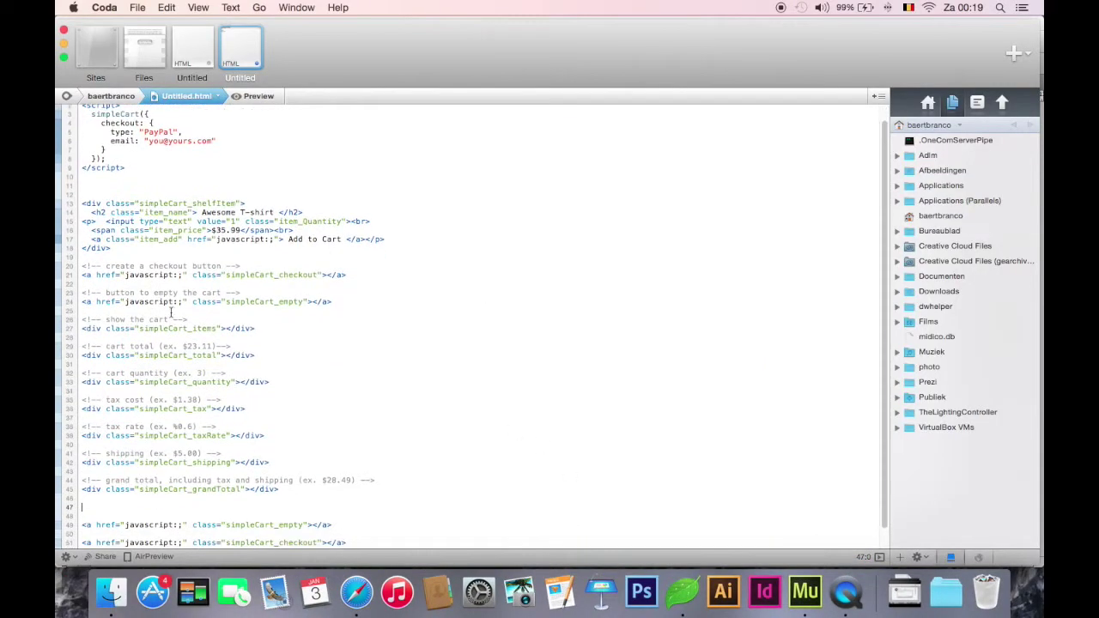
{"action": "scroll", "coordinate": [280, 363], "scroll_direction": "down", "scroll_amount": 1}
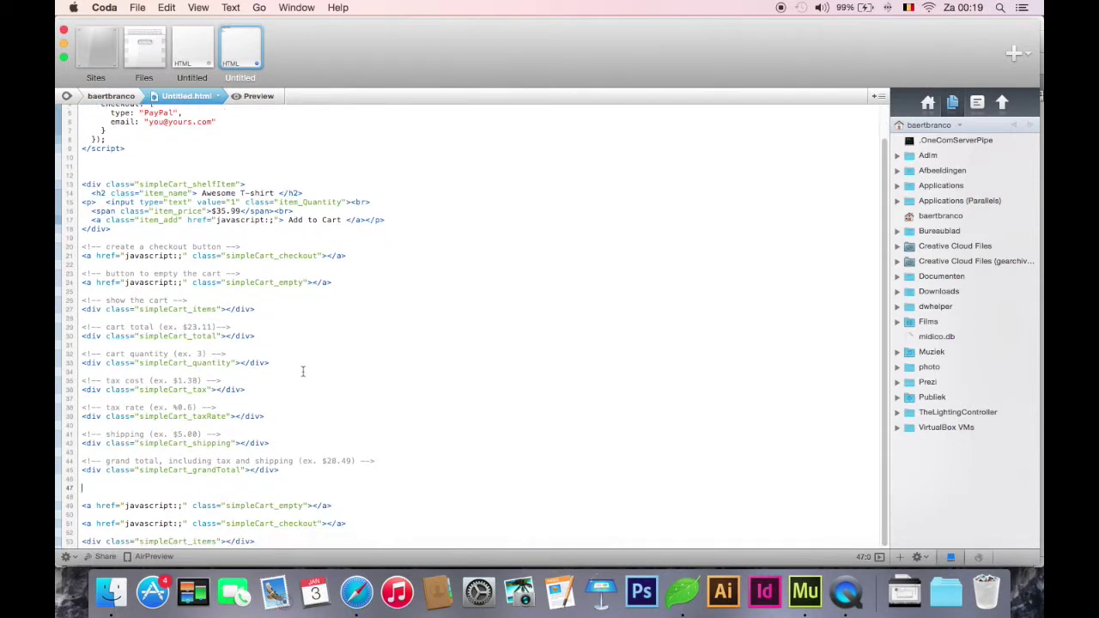
{"action": "left_click_drag", "start_coordinate": [294, 467], "coordinate": [72, 471]}
{"action": "key", "text": "super+c"}
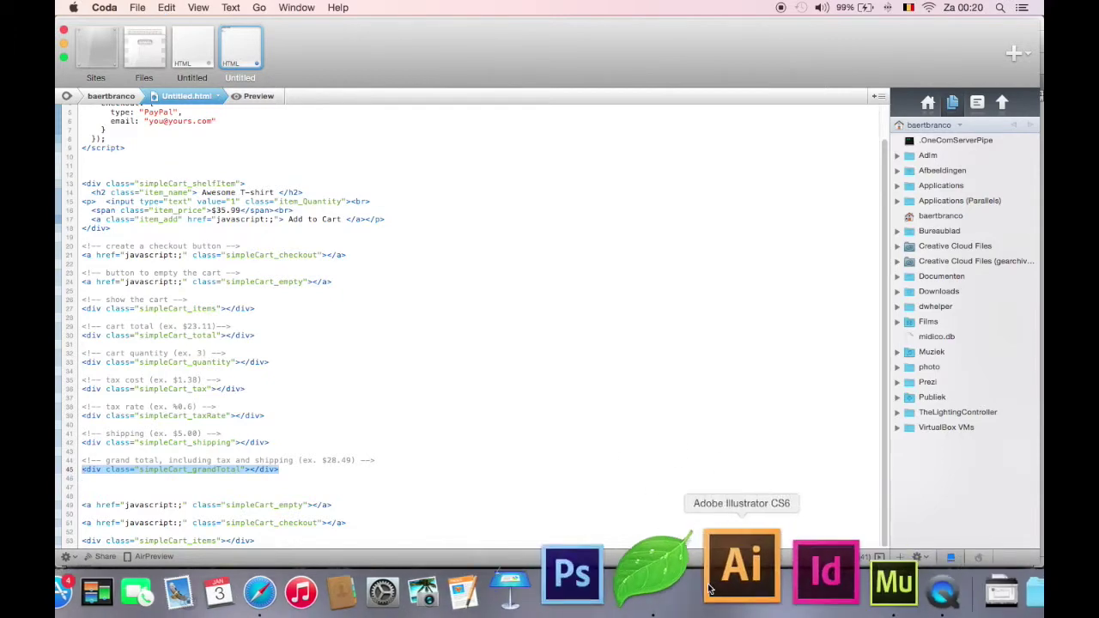
{"action": "left_click", "coordinate": [800, 587]}
{"action": "key", "text": "super+v"}
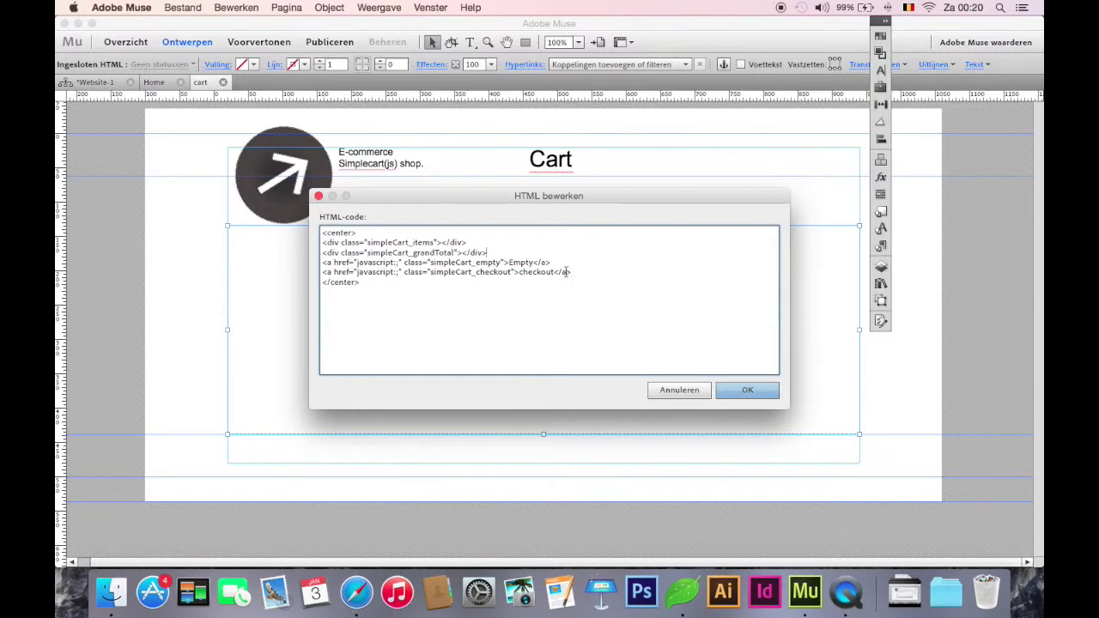
{"action": "left_click", "coordinate": [721, 392]}
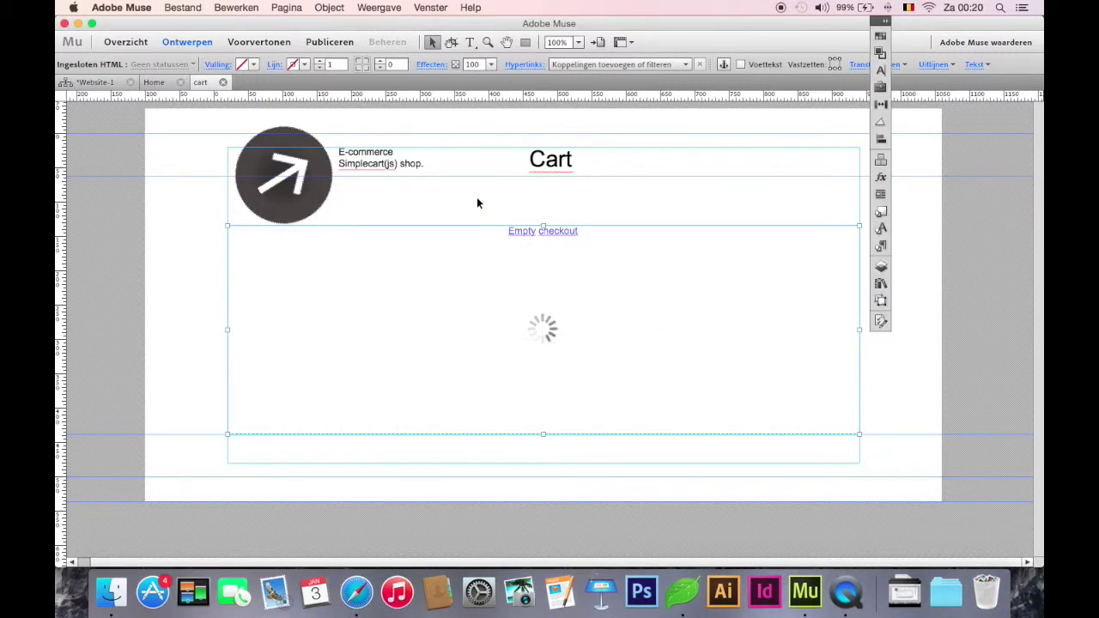
Close the cart page and check the hyperlink of the shopping cart image on the Home page.
{"action": "left_click", "coordinate": [223, 83]}
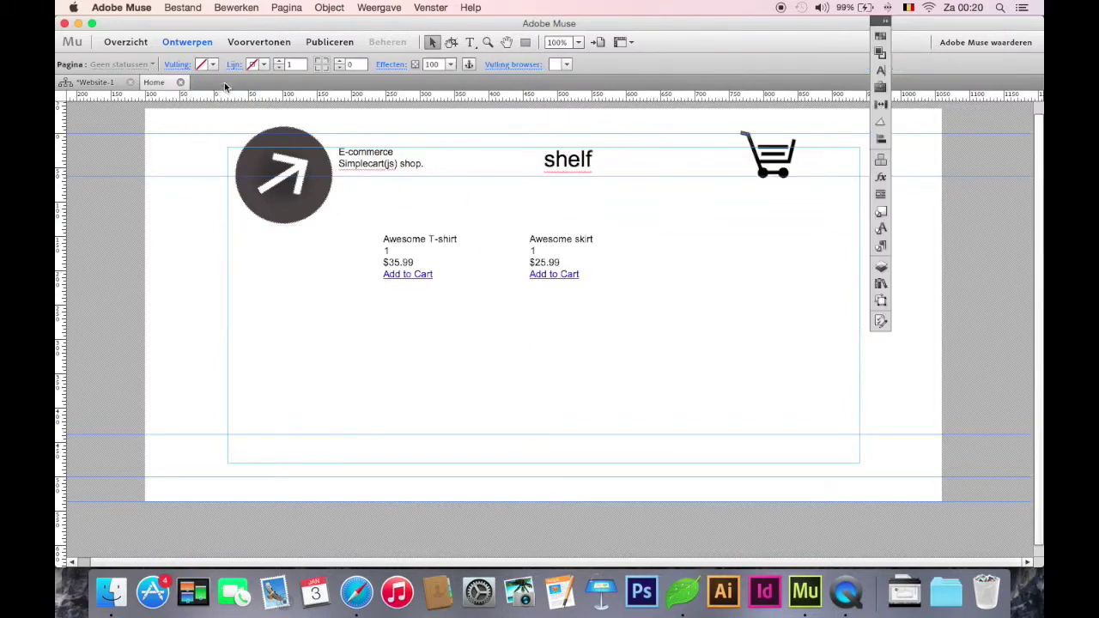
{"action": "left_click", "coordinate": [770, 163]}
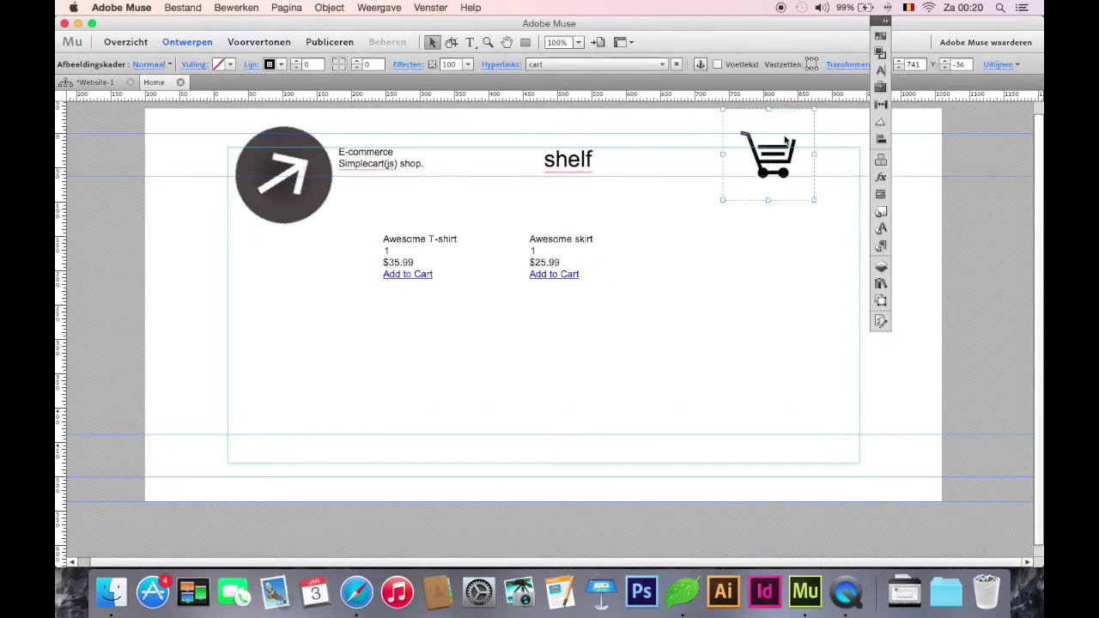
{"action": "left_click", "coordinate": [754, 250]}
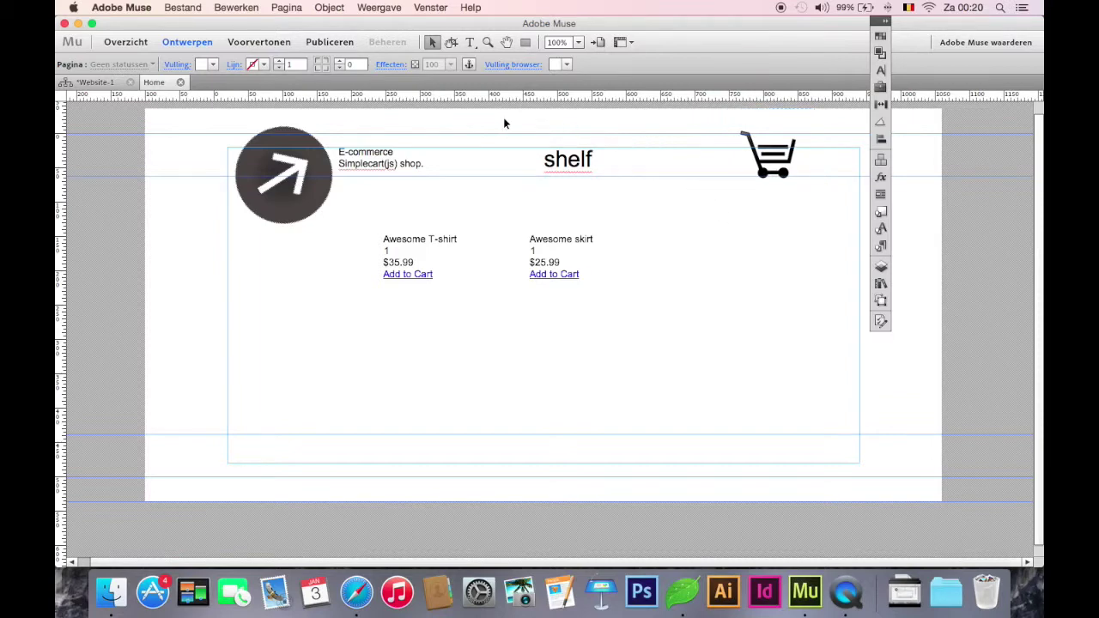
Insert a new HTML object on the Home page containing opening and closing center tags with an empty line between them.
{"action": "left_click", "coordinate": [329, 8]}
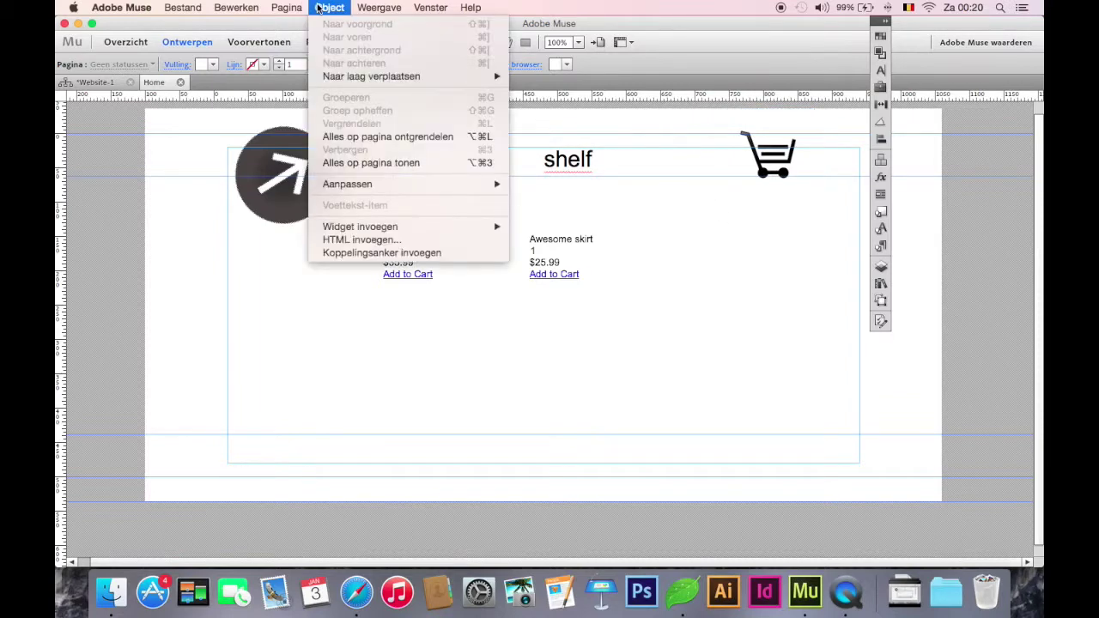
{"action": "left_click", "coordinate": [343, 240]}
{"action": "type", "text": "<sc"}
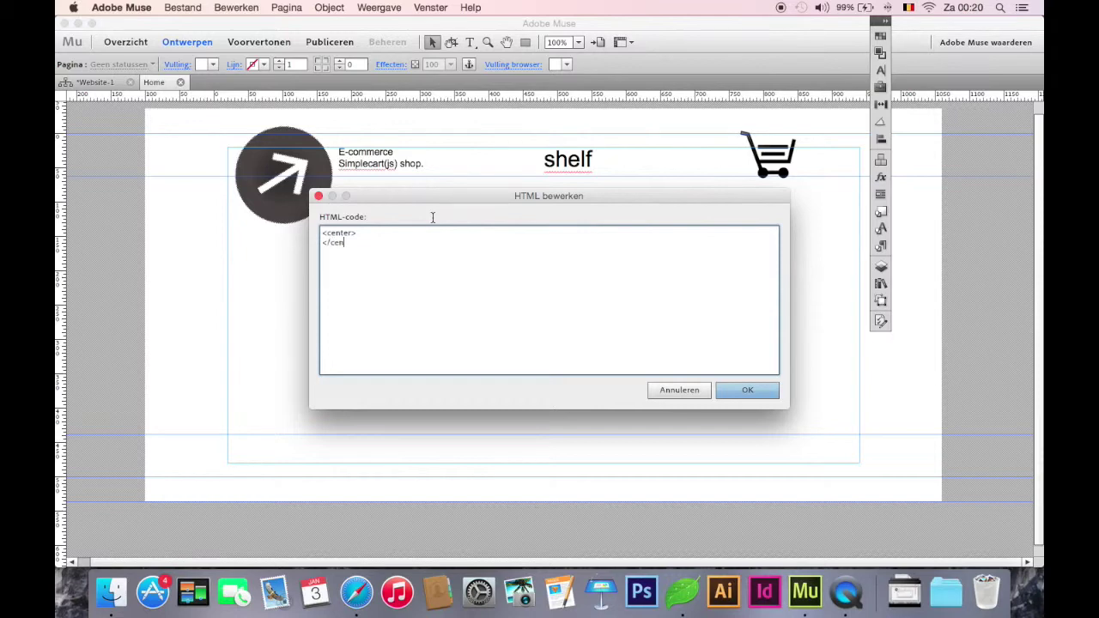
{"action": "left_click", "coordinate": [390, 233]}
{"action": "key", "text": "Return"}
Copy the simpleCart_quantity div from the HTML document in Coda between the center tags in Muse and save the code.
{"action": "left_click", "coordinate": [678, 570]}
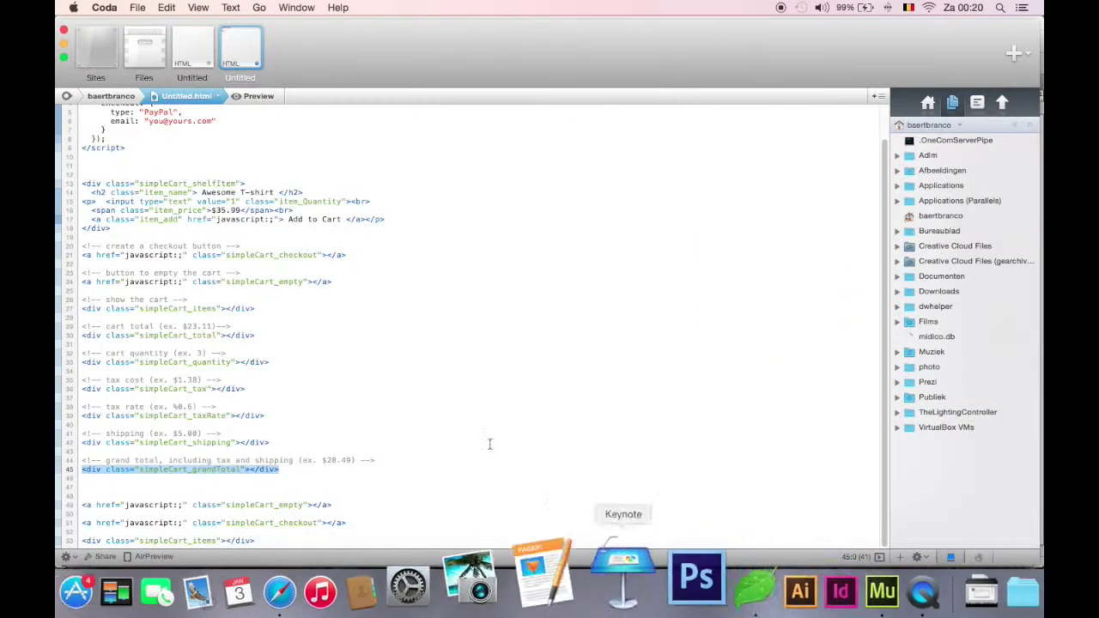
{"action": "left_click", "coordinate": [277, 360]}
{"action": "left_click_drag", "start_coordinate": [277, 361], "coordinate": [75, 363]}
{"action": "key", "text": "super+c"}
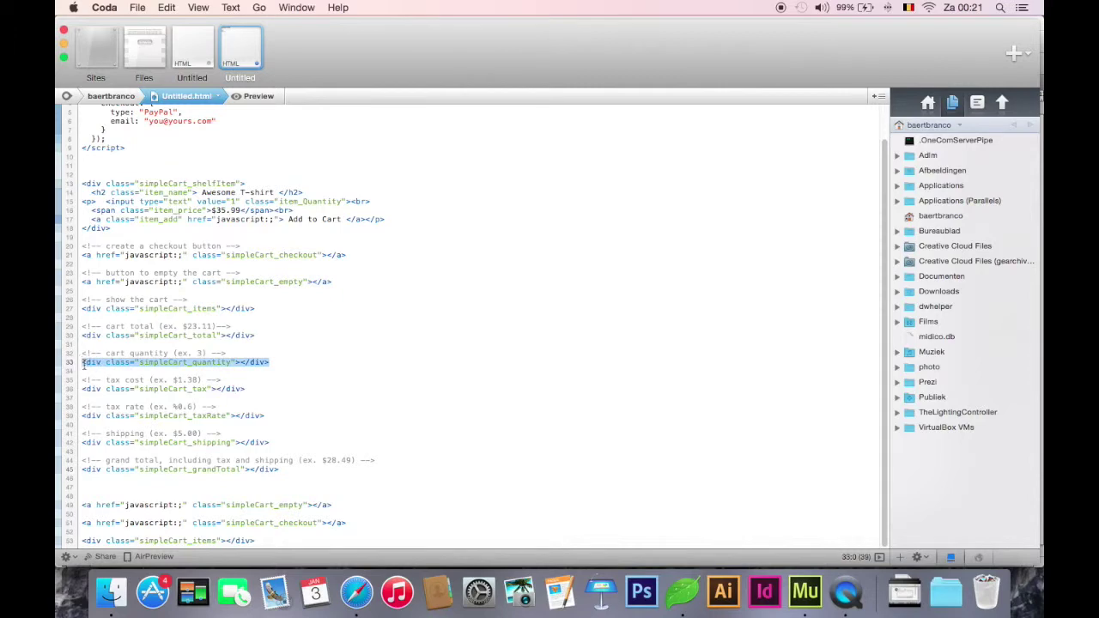
{"action": "left_click", "coordinate": [805, 590]}
{"action": "key", "text": "super+v"}
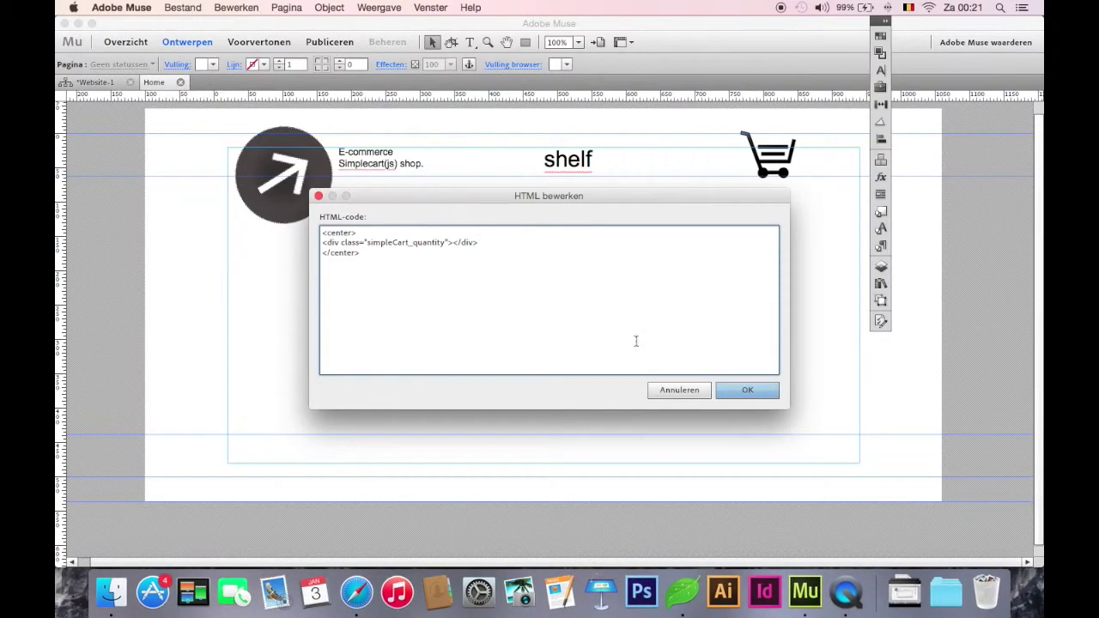
{"action": "left_click", "coordinate": [744, 393]}
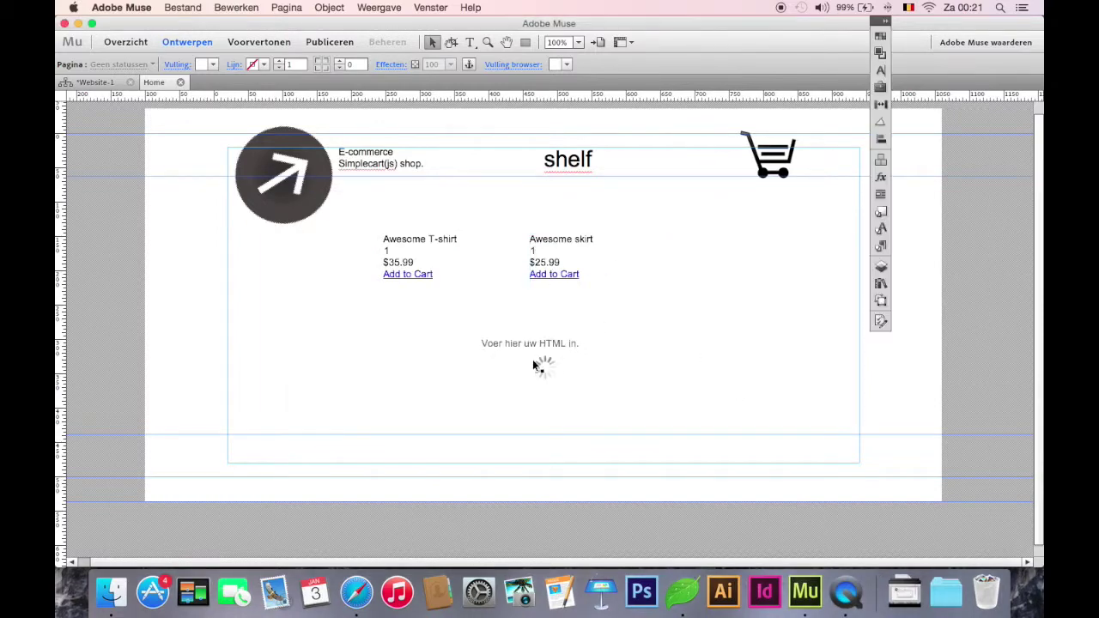
Move the new embedded HTML object onto the upper part of the shopping cart image on the Home page and deselect it.
{"action": "left_click_drag", "start_coordinate": [543, 368], "coordinate": [788, 213]}
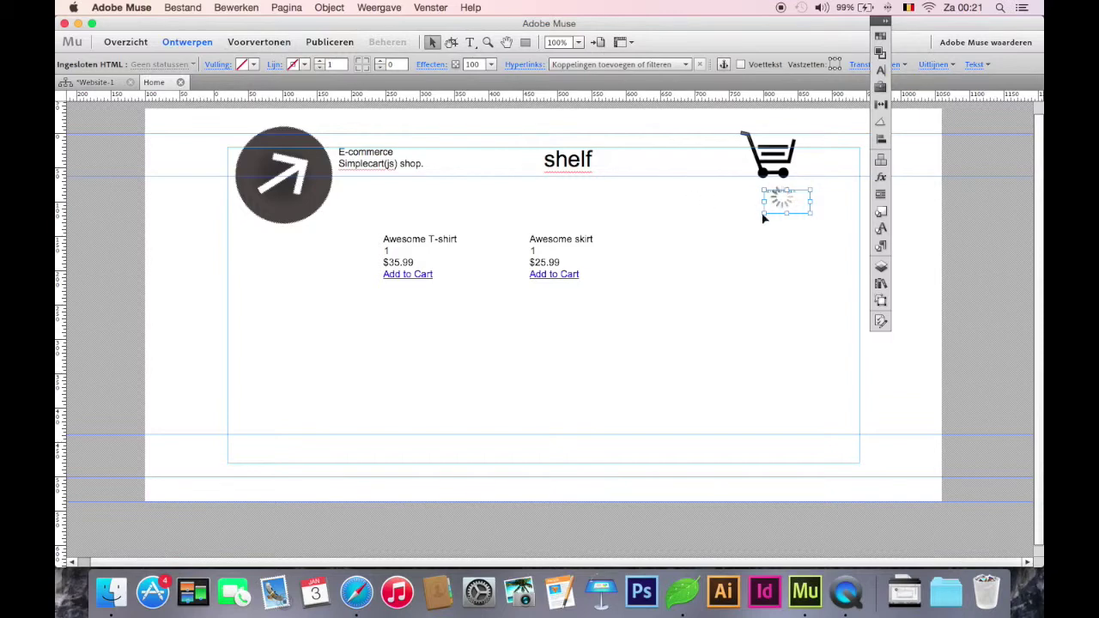
{"action": "left_click_drag", "start_coordinate": [786, 204], "coordinate": [773, 139]}
{"action": "left_click", "coordinate": [802, 211]}
Export the site as HTML for demo.com into the MuseExport folder, continuing despite the upsampled element.
{"action": "key", "text": "super+shift+e"}
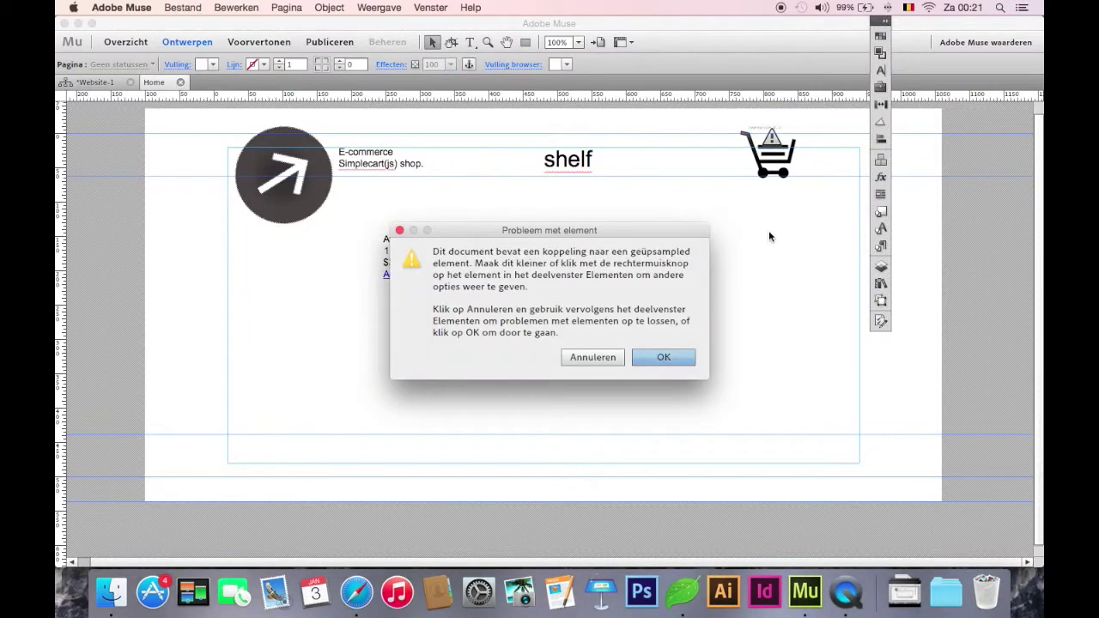
{"action": "left_click", "coordinate": [661, 360]}
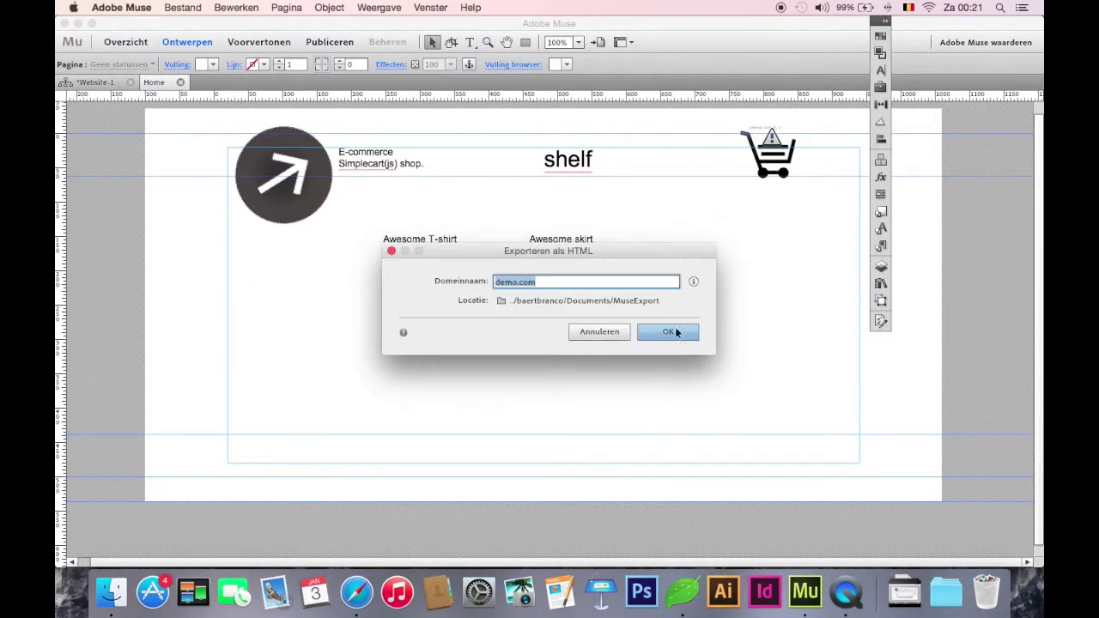
{"action": "left_click", "coordinate": [672, 333]}
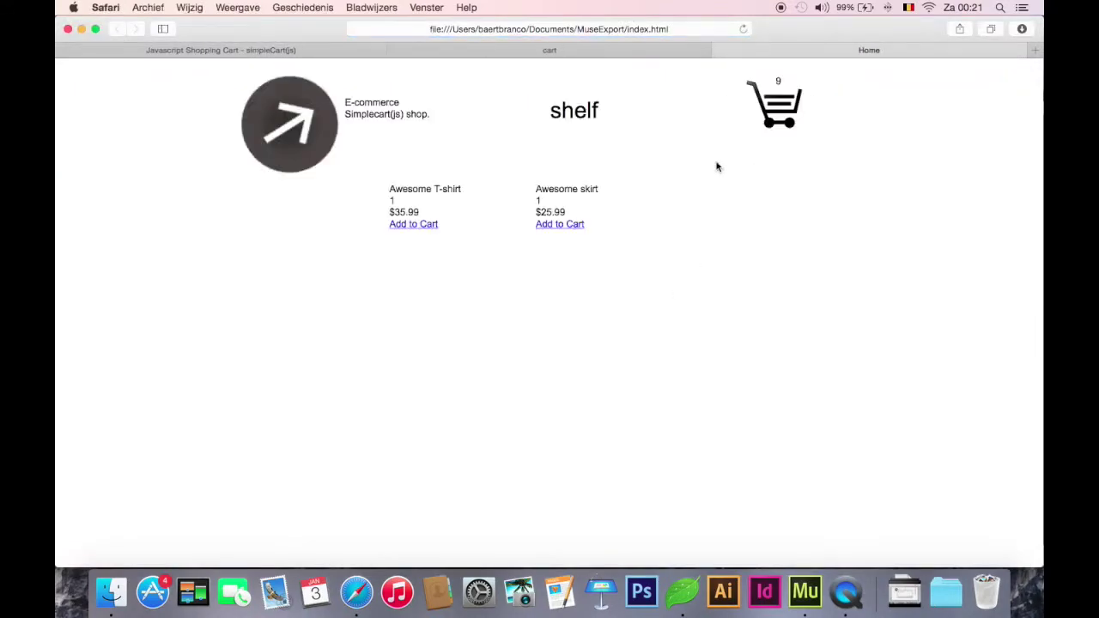
In the exported shop's cart, lower the Awesome skirt's quantity to 1 and check the shelf page's item count and the cart's total.
{"action": "left_click", "coordinate": [781, 105]}
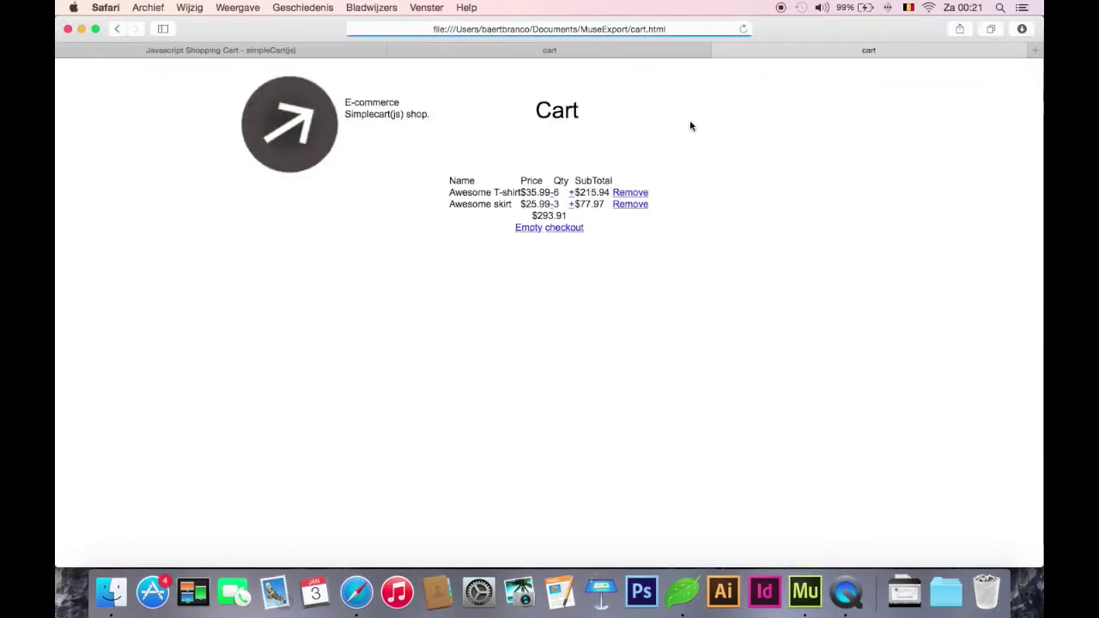
{"action": "left_click", "coordinate": [550, 205]}
{"action": "left_click", "coordinate": [550, 204]}
{"action": "left_click", "coordinate": [314, 143]}
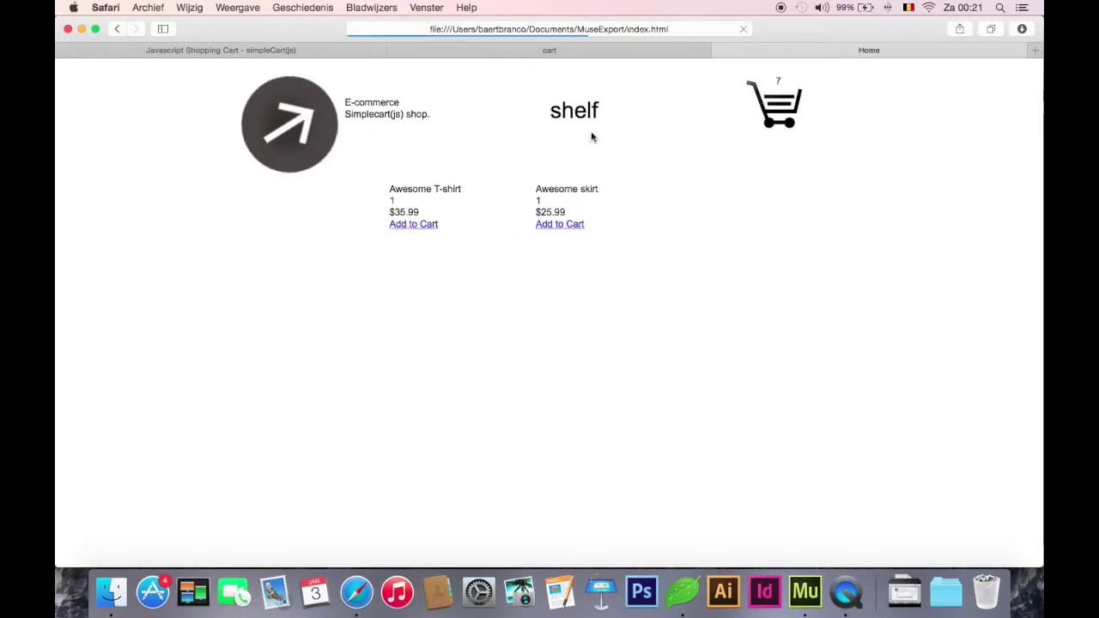
{"action": "left_click", "coordinate": [781, 107]}
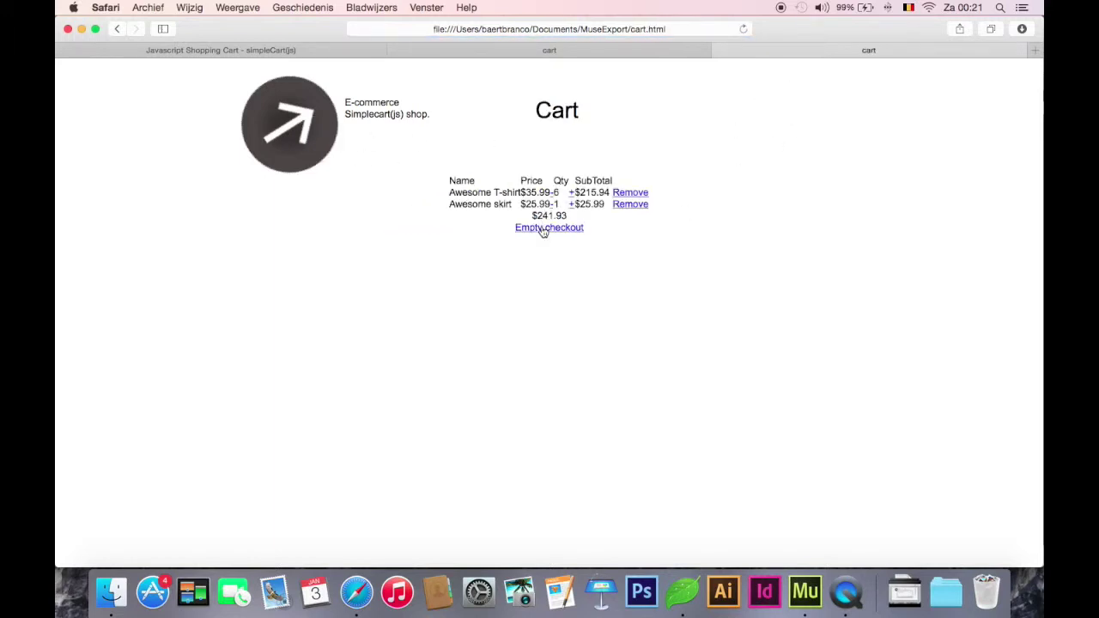
{"action": "left_click_drag", "start_coordinate": [530, 215], "coordinate": [579, 214]}
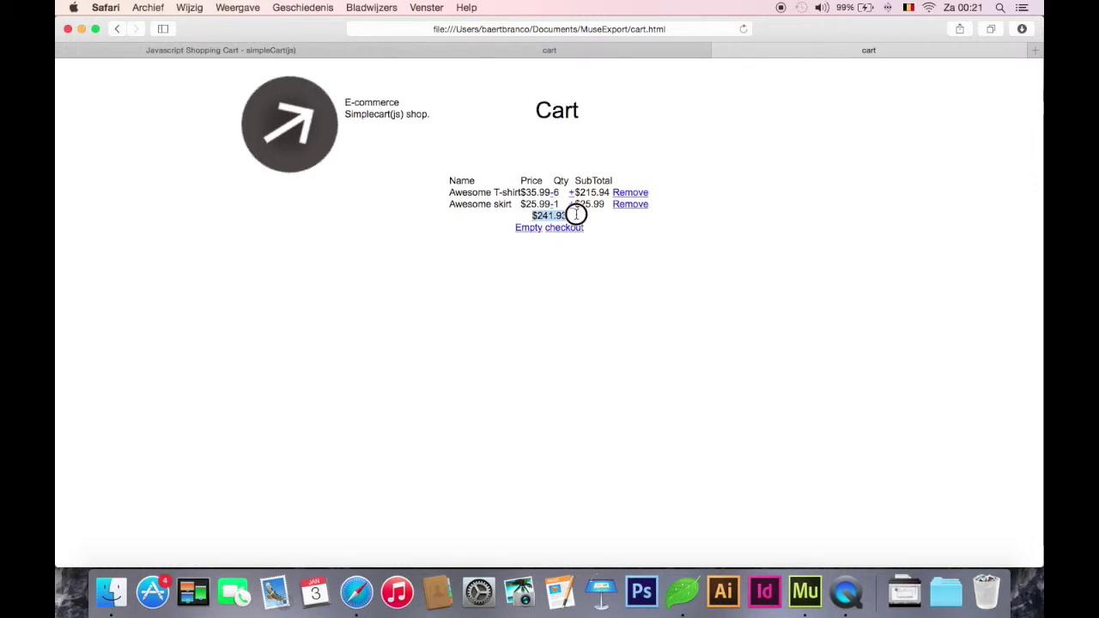
{"action": "left_click", "coordinate": [526, 220]}
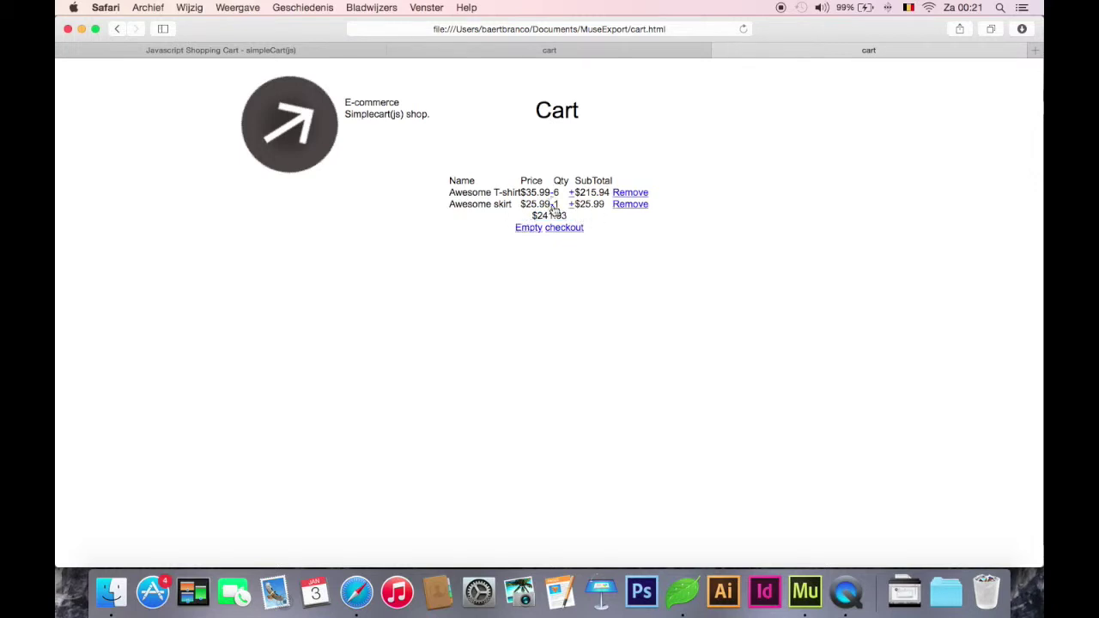
Reduce the Awesome skirt's quantity to zero and raise the Awesome T-shirt's quantity to 10 in the cart.
{"action": "left_click", "coordinate": [552, 205]}
{"action": "left_click", "coordinate": [570, 192]}
{"action": "left_click", "coordinate": [571, 192]}
{"action": "left_click", "coordinate": [571, 192]}
{"action": "left_click", "coordinate": [571, 192]}
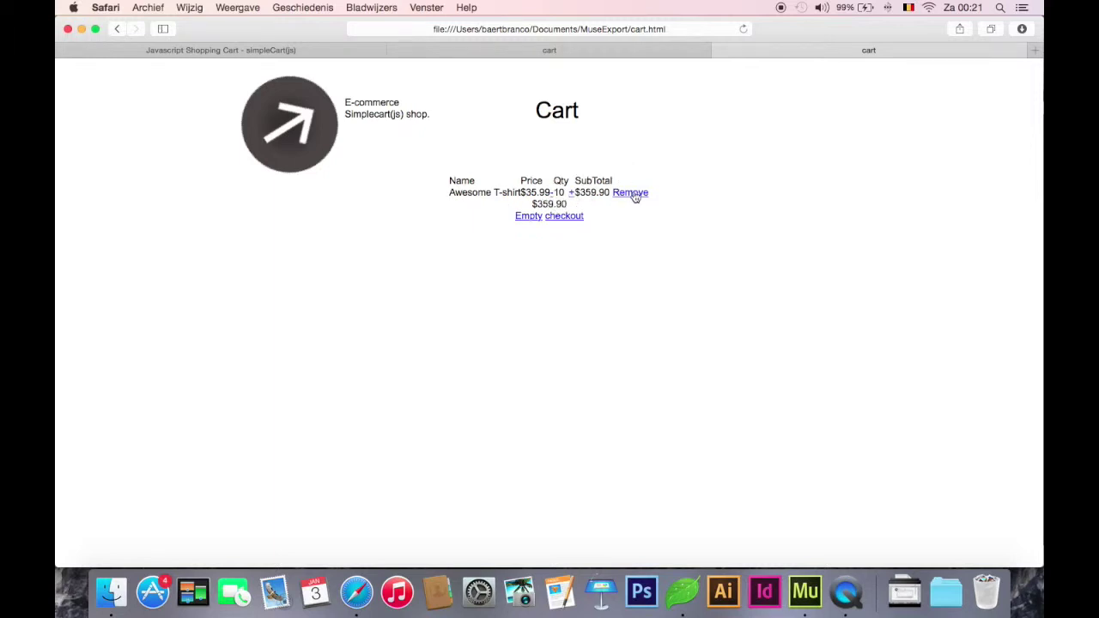
Remove the Awesome T-shirt from the cart and try to check out with the empty cart.
{"action": "left_click", "coordinate": [633, 194]}
{"action": "left_click_drag", "start_coordinate": [533, 191], "coordinate": [569, 193]}
{"action": "left_click", "coordinate": [570, 192]}
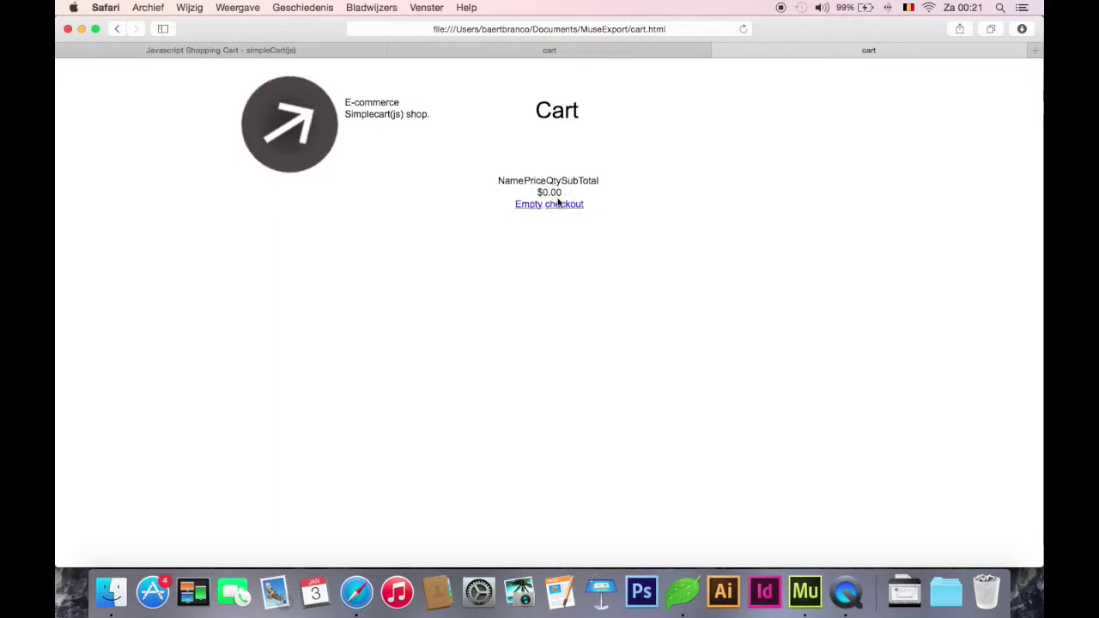
{"action": "left_click", "coordinate": [559, 204]}
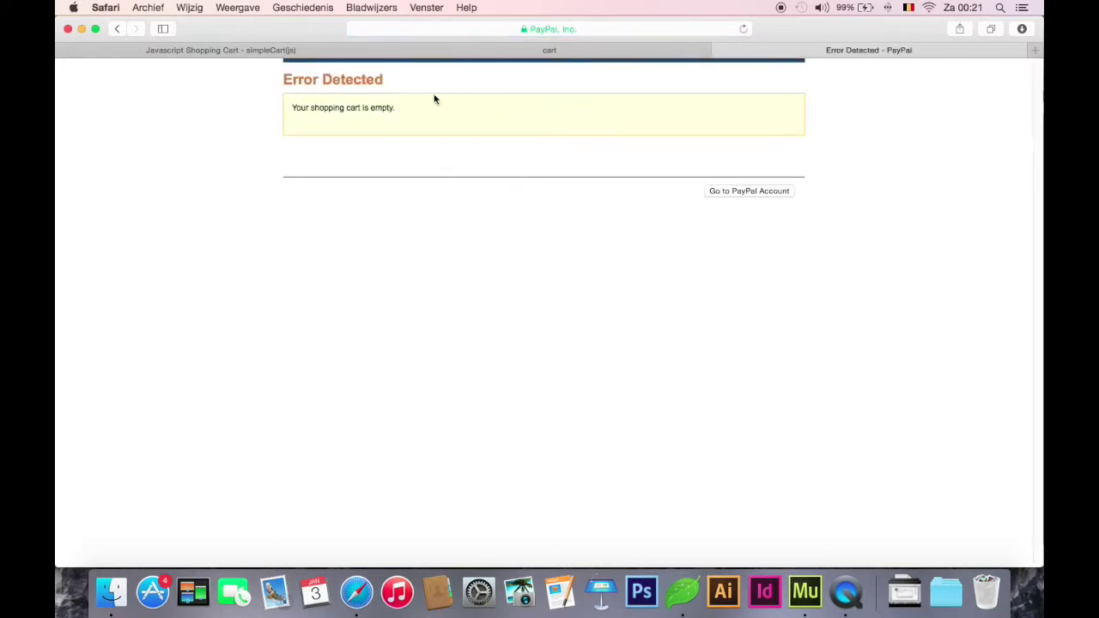
Close the PayPal page, add one Awesome skirt and one Awesome T-shirt from the shelf page, and open the cart.
{"action": "left_click", "coordinate": [721, 50]}
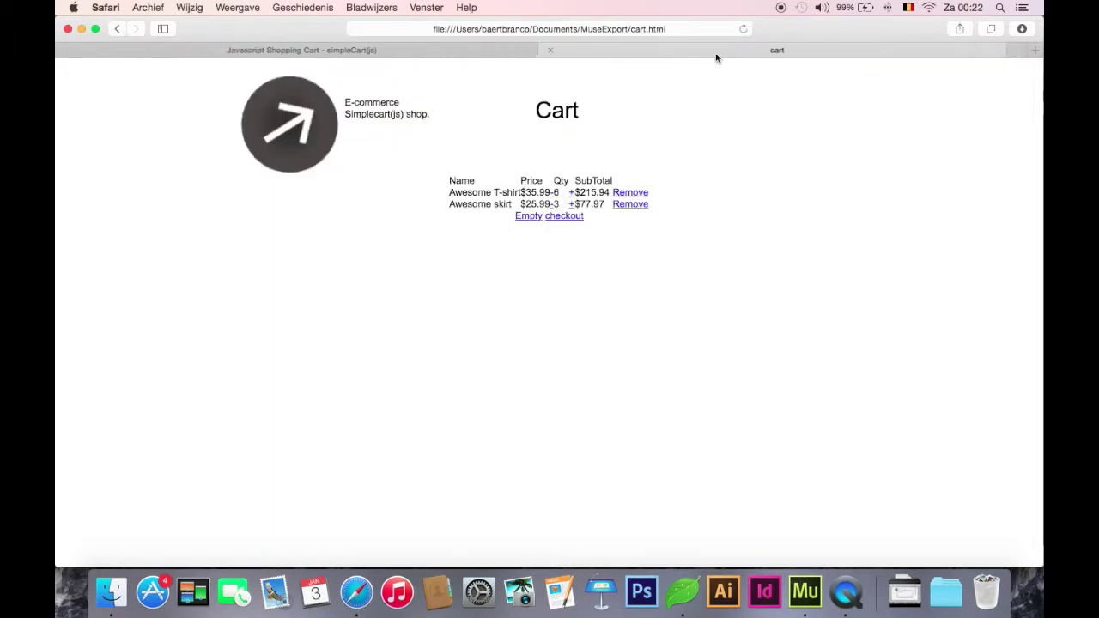
{"action": "left_click", "coordinate": [324, 124]}
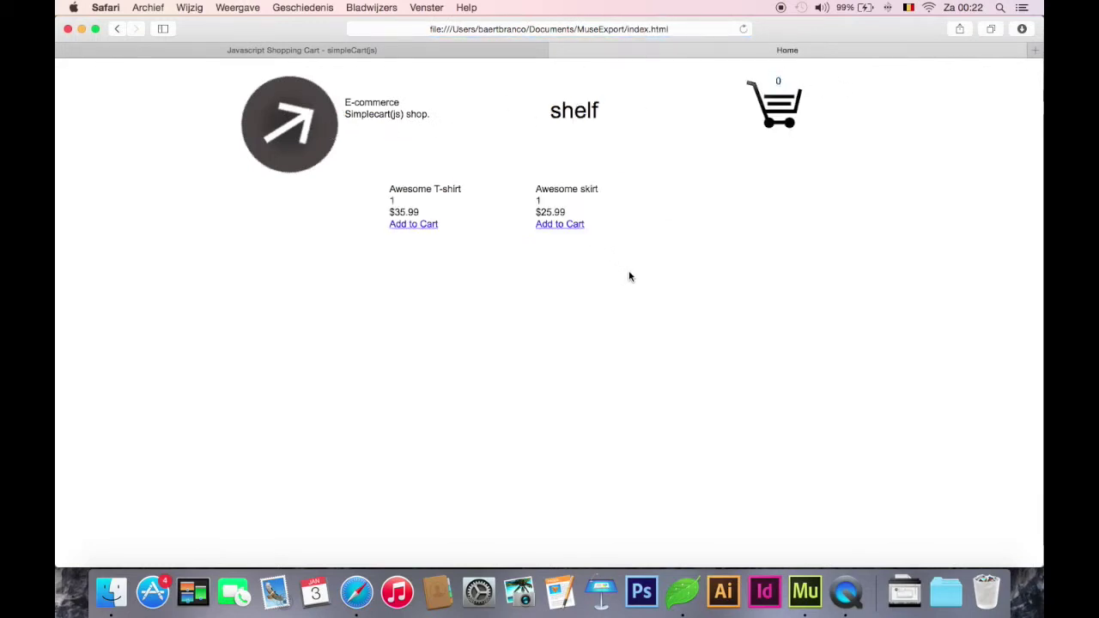
{"action": "left_click", "coordinate": [554, 225]}
{"action": "left_click", "coordinate": [430, 222]}
{"action": "left_click", "coordinate": [780, 105]}
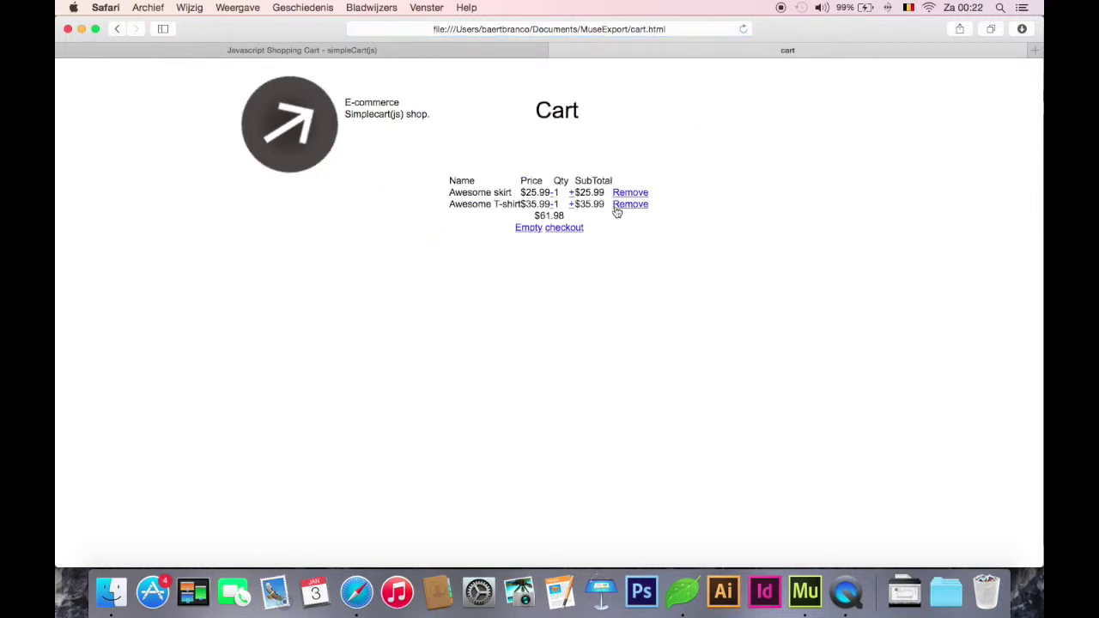
Empty the whole cart, return to Adobe Muse and dismiss the completed HTML export.
{"action": "left_click", "coordinate": [526, 229]}
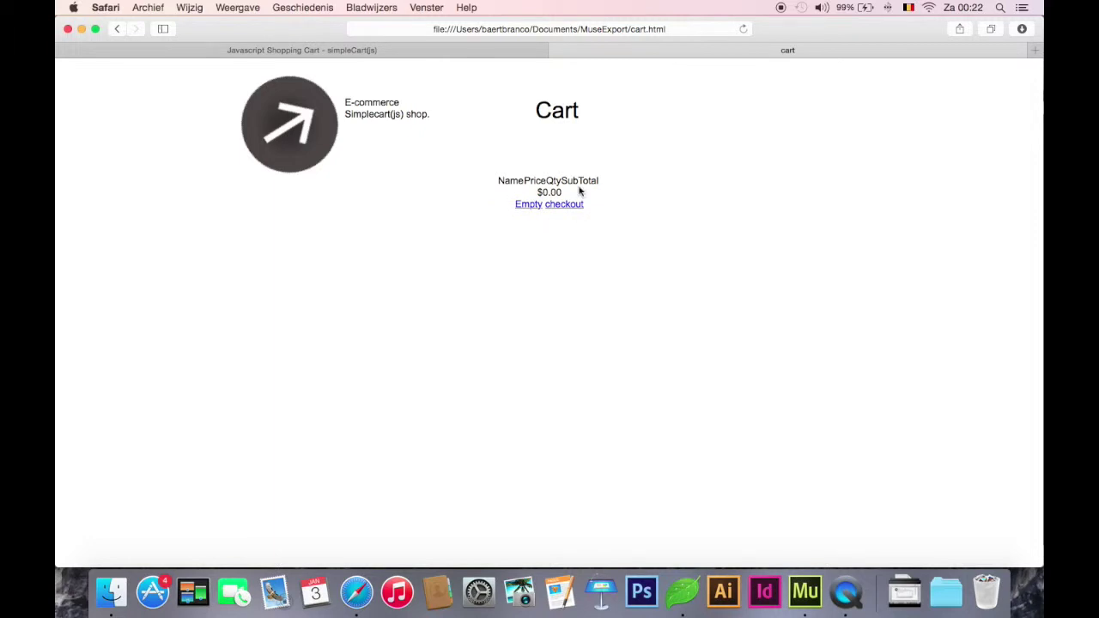
{"action": "left_click", "coordinate": [317, 115]}
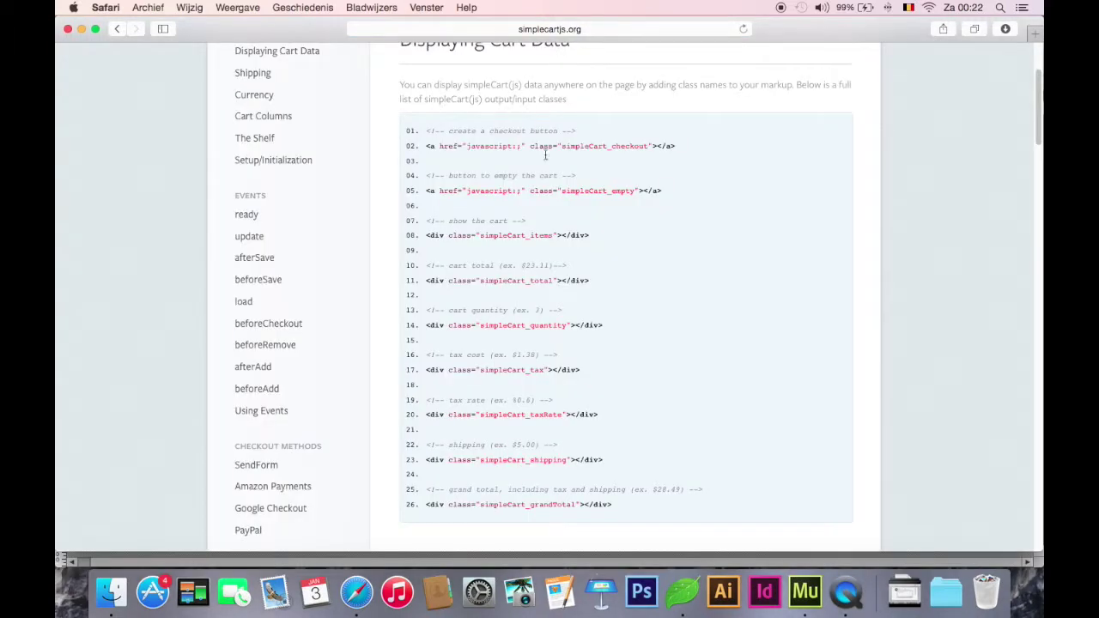
{"action": "left_click", "coordinate": [796, 562]}
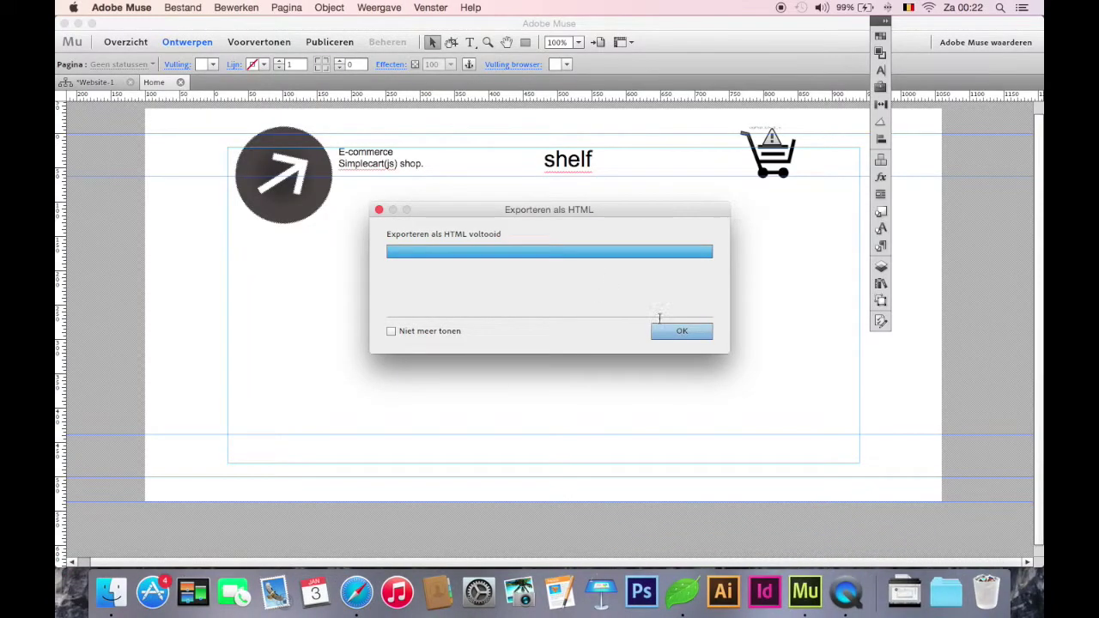
{"action": "left_click", "coordinate": [680, 332]}
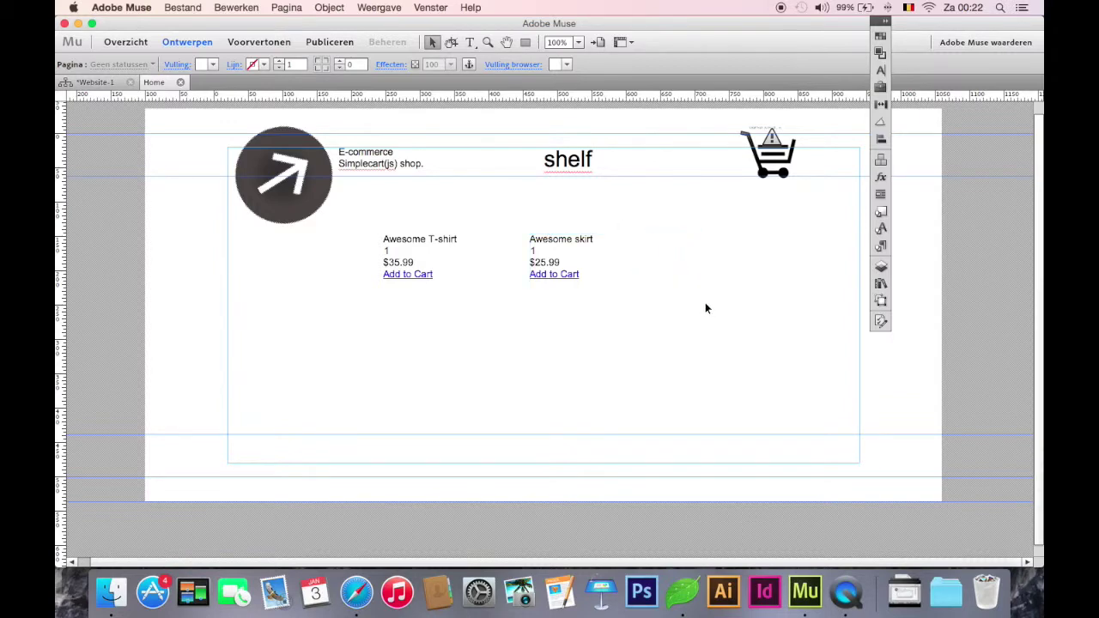
Review the simpleCart display classes in the HTML document in Coda and highlight the cart total comment.
{"action": "left_click", "coordinate": [682, 590]}
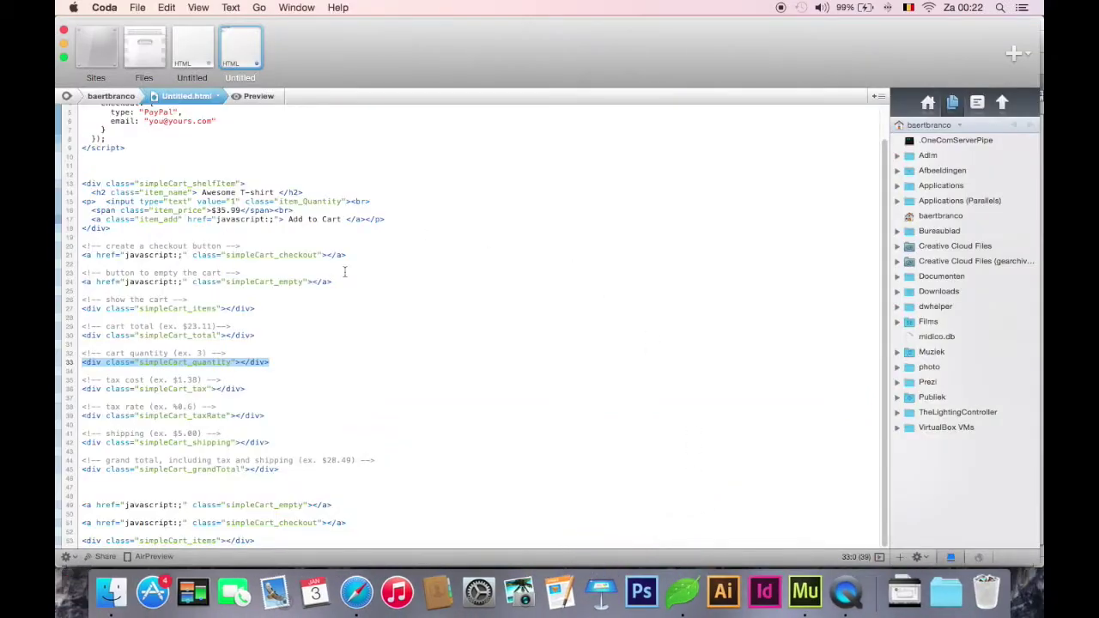
{"action": "scroll", "coordinate": [324, 321], "scroll_direction": "down", "scroll_amount": 2}
{"action": "left_click_drag", "start_coordinate": [238, 327], "coordinate": [75, 326]}
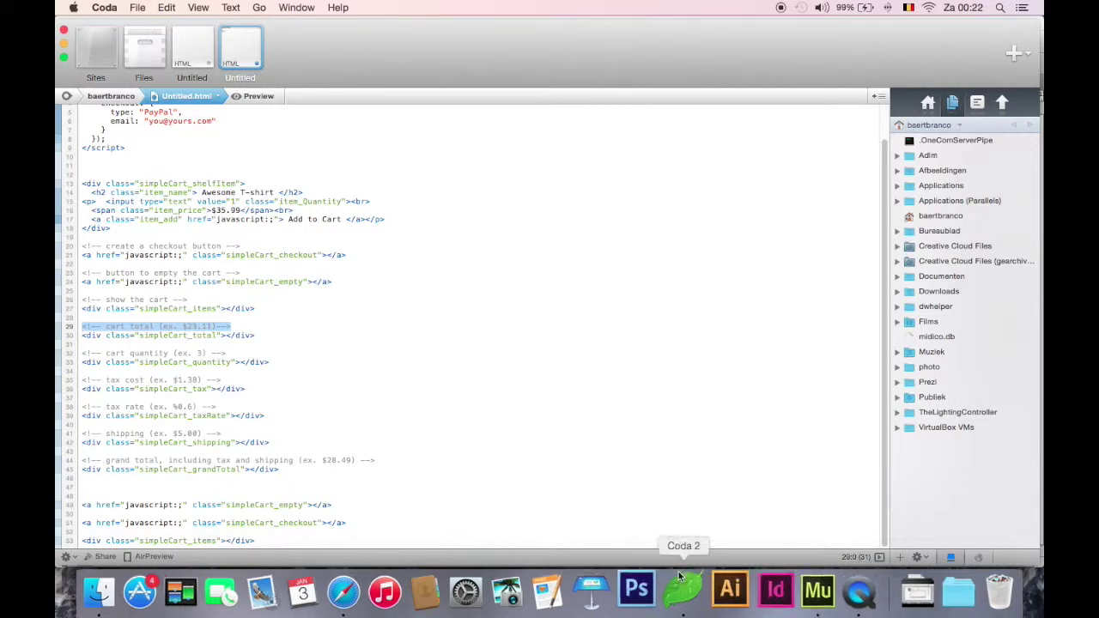
Switch back to Adobe Muse and close the Home page to return to the site plan.
{"action": "left_click", "coordinate": [817, 568]}
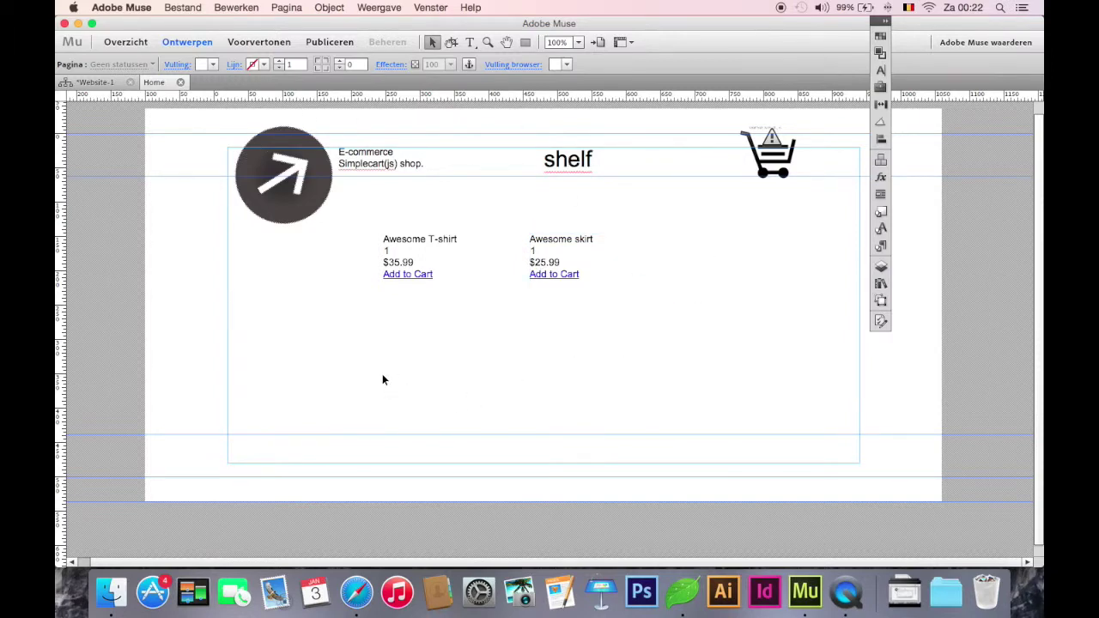
{"action": "left_click", "coordinate": [180, 81]}
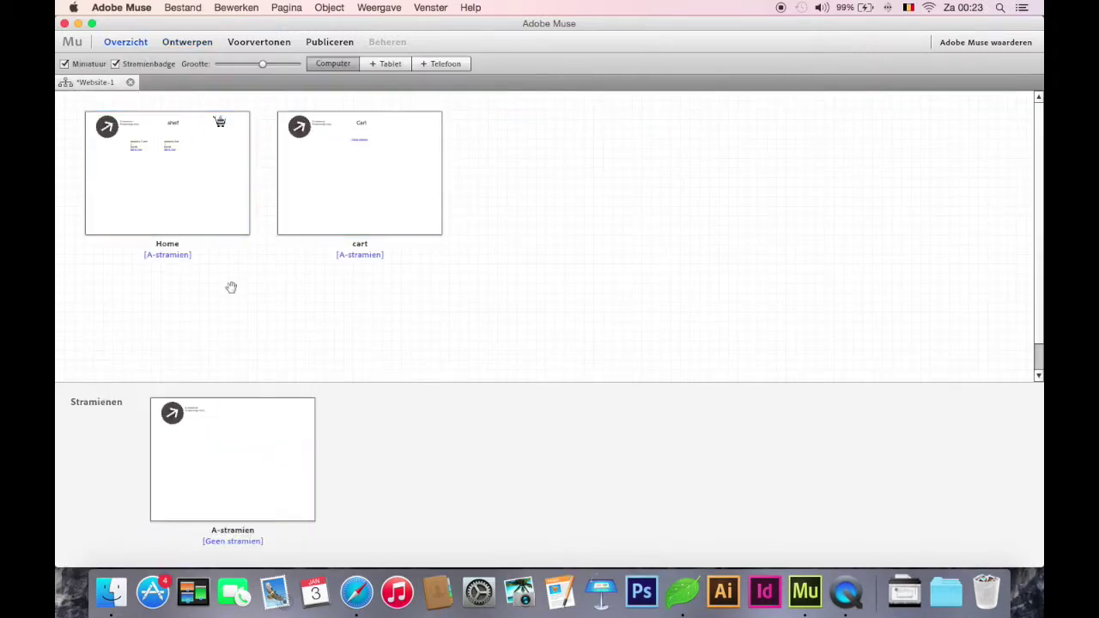